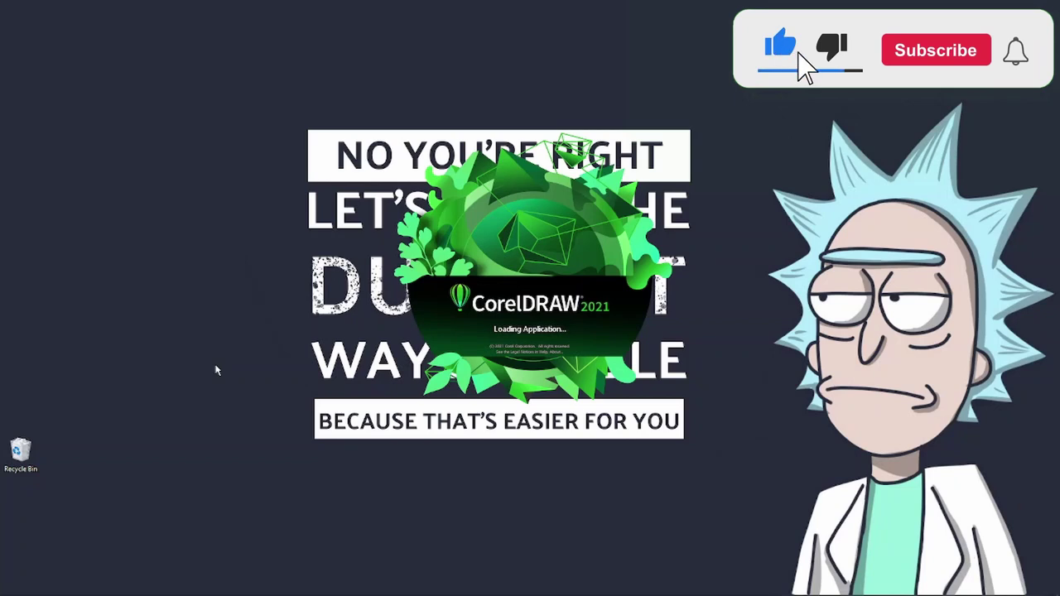
Step: Dismiss the startup warning and create a new A4 portrait document named 'money heist'
{"action": "left_click", "coordinate": [614, 344]}
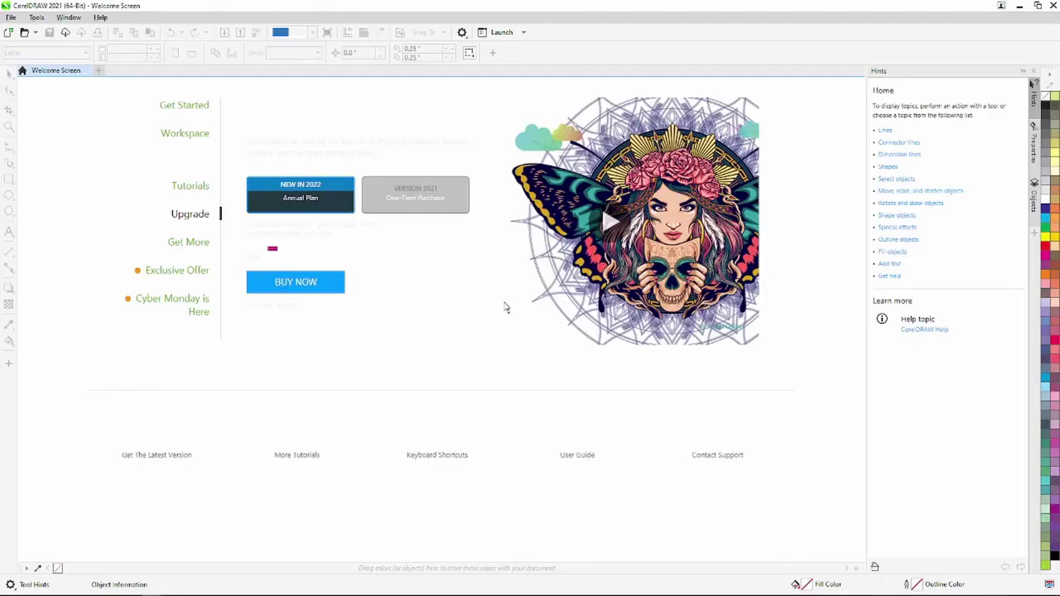
{"action": "left_click", "coordinate": [187, 108]}
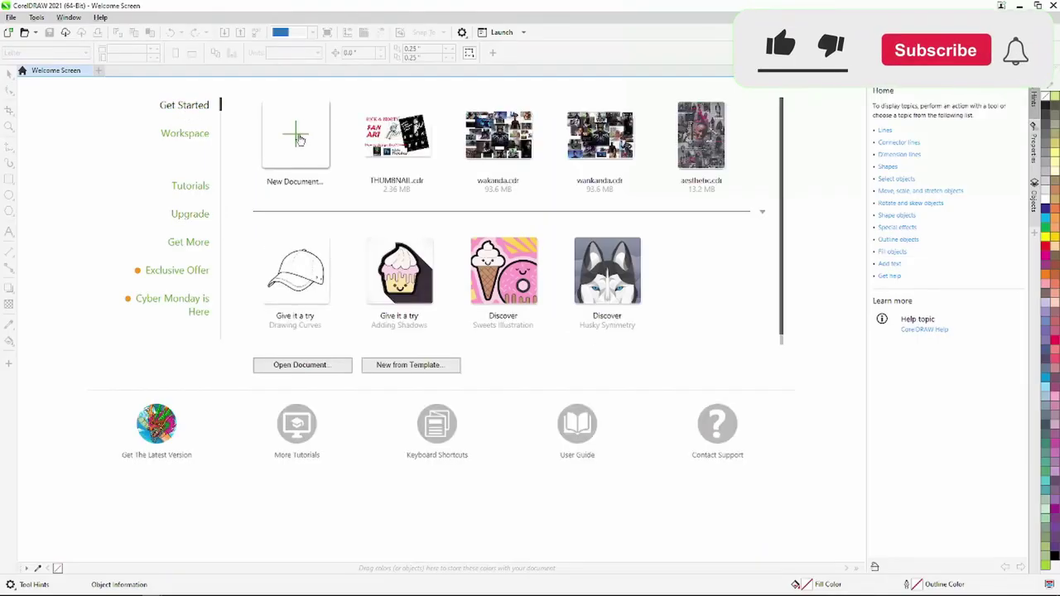
{"action": "left_click", "coordinate": [300, 140]}
{"action": "type", "text": "money heist"}
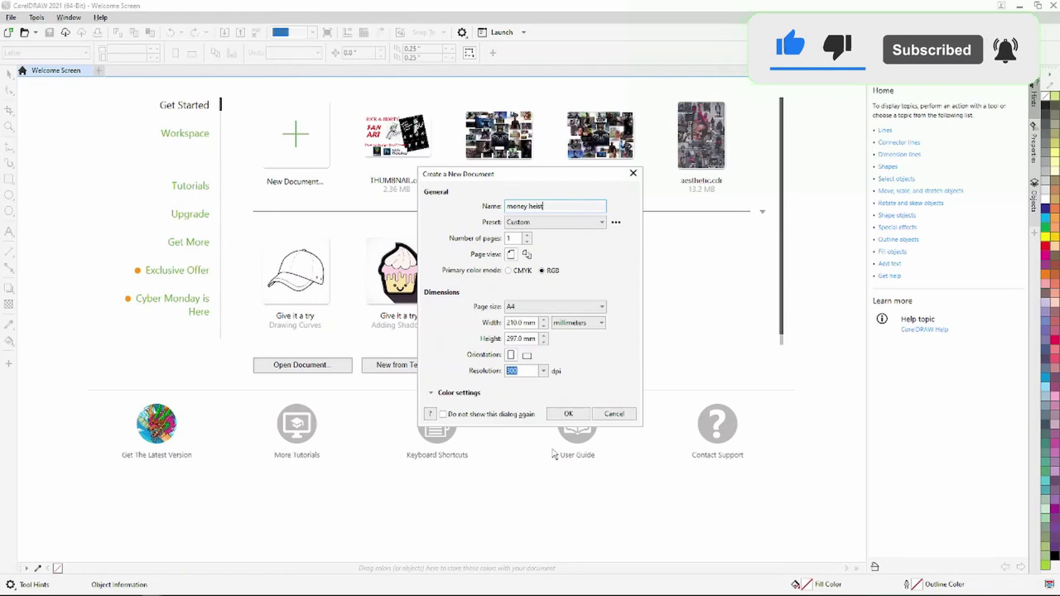
{"action": "left_click", "coordinate": [568, 414]}
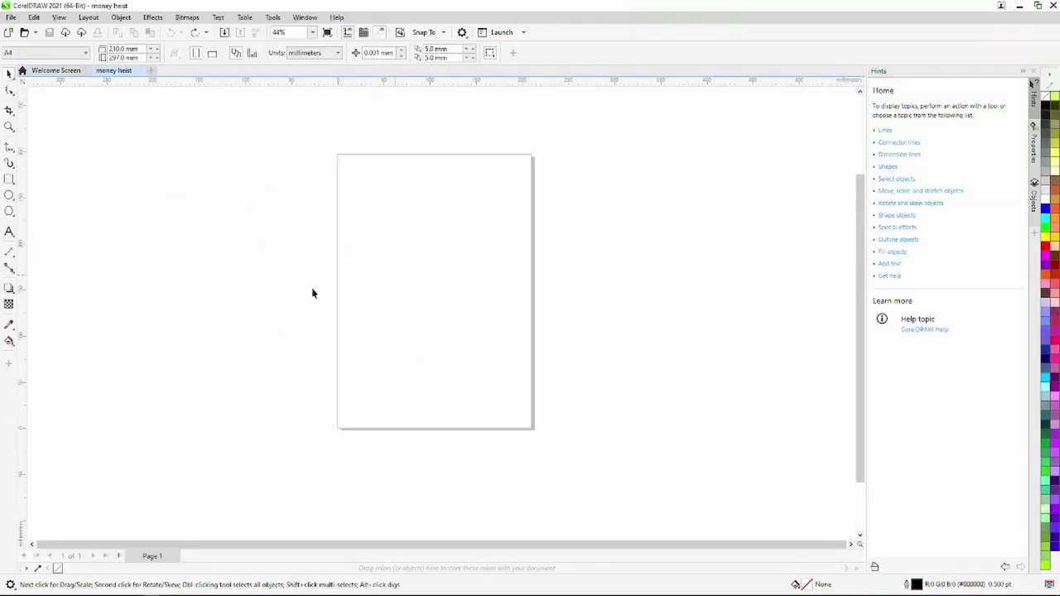
Step: Import every photo in the money heist folder via the right-click Import command
{"action": "right_click", "coordinate": [402, 247]}
{"action": "left_click", "coordinate": [482, 309]}
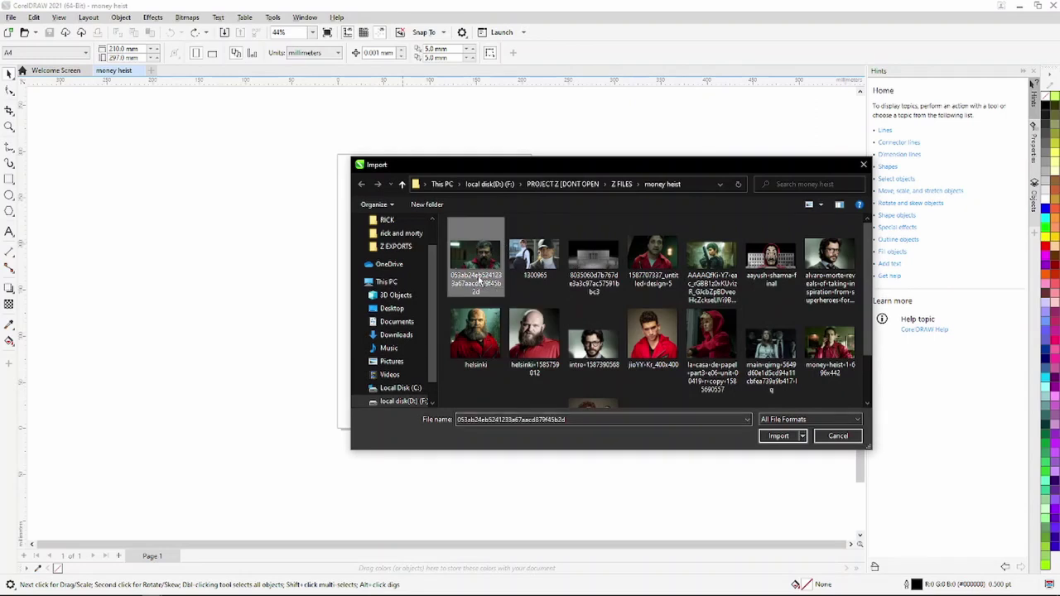
{"action": "key", "text": "ctrl+a"}
{"action": "left_click", "coordinate": [778, 435]}
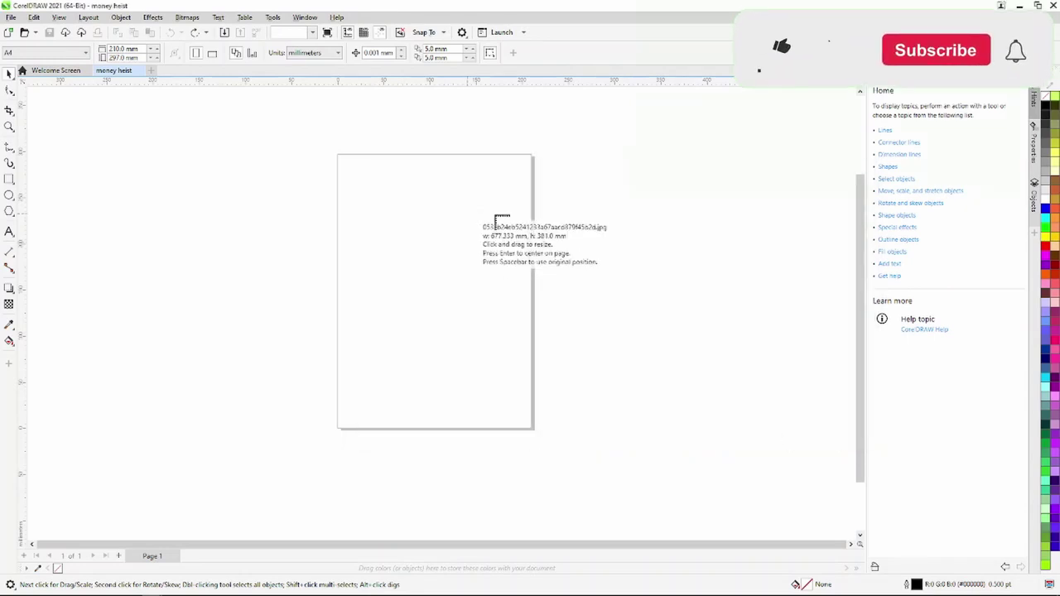
Step: Place the first twelve imported photos scattered around the page
{"action": "scroll", "coordinate": [562, 297], "scroll_direction": "down", "scroll_amount": 2}
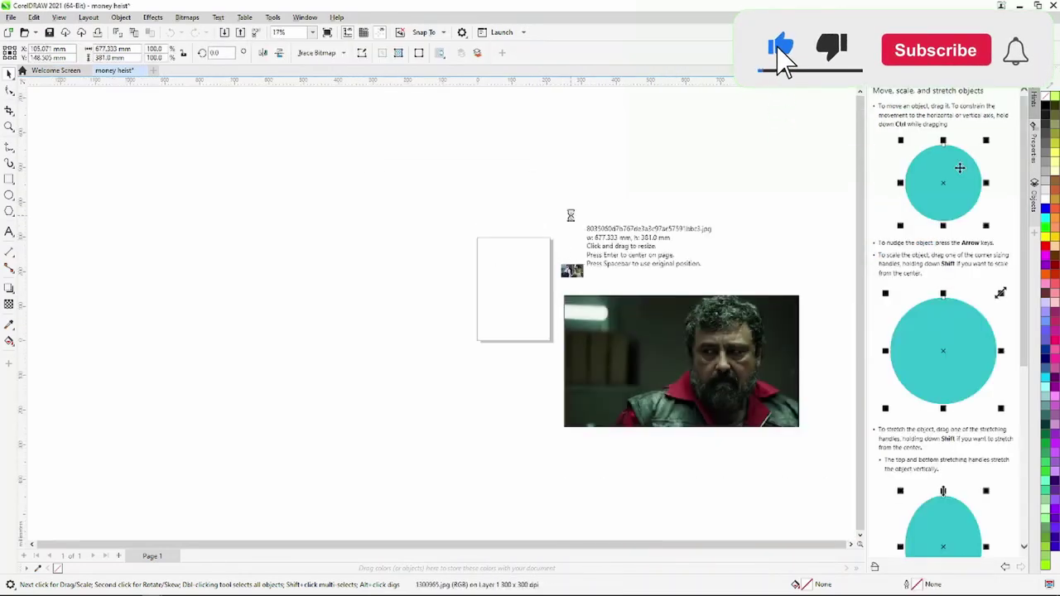
{"action": "left_click", "coordinate": [567, 209]}
{"action": "left_click", "coordinate": [529, 207]}
{"action": "left_click", "coordinate": [495, 229]}
{"action": "left_click", "coordinate": [459, 254]}
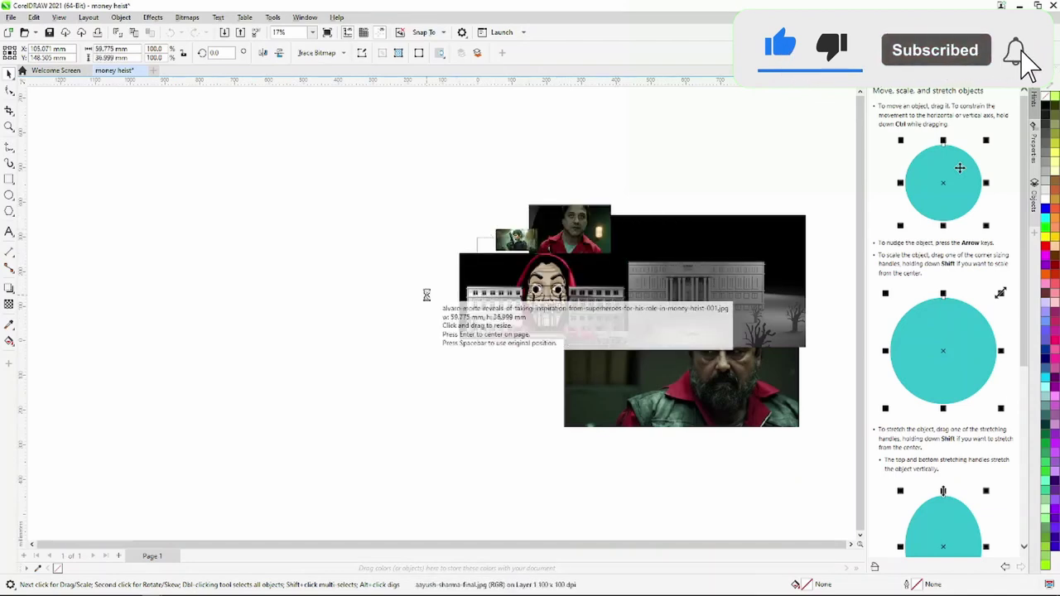
{"action": "left_click", "coordinate": [426, 296]}
{"action": "left_click", "coordinate": [384, 246]}
{"action": "left_click", "coordinate": [403, 203]}
{"action": "left_click", "coordinate": [445, 163]}
{"action": "left_click", "coordinate": [552, 150]}
{"action": "left_click", "coordinate": [613, 143]}
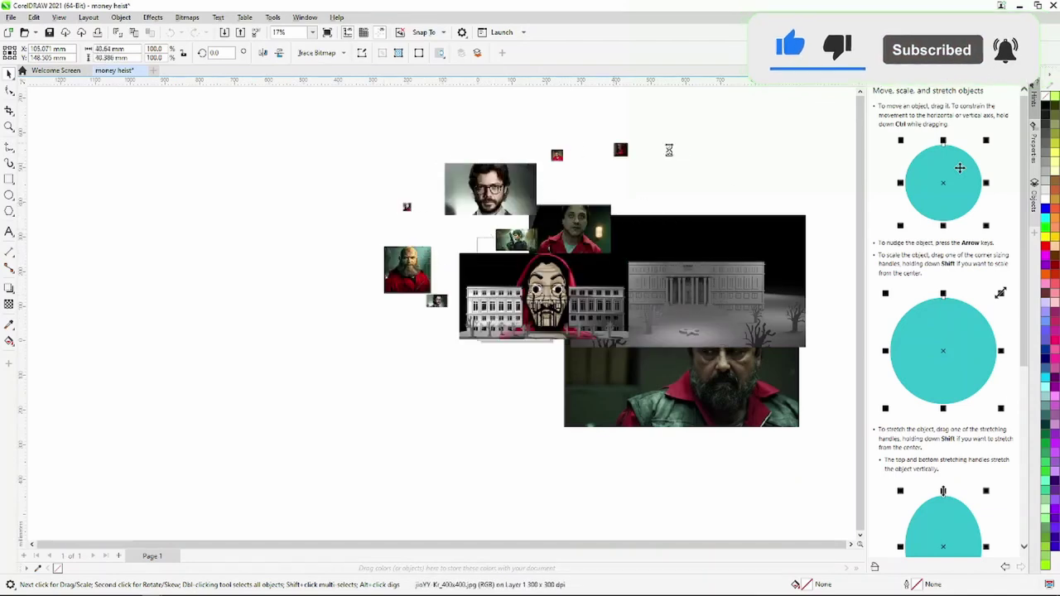
{"action": "left_click", "coordinate": [712, 183]}
{"action": "left_click", "coordinate": [481, 387]}
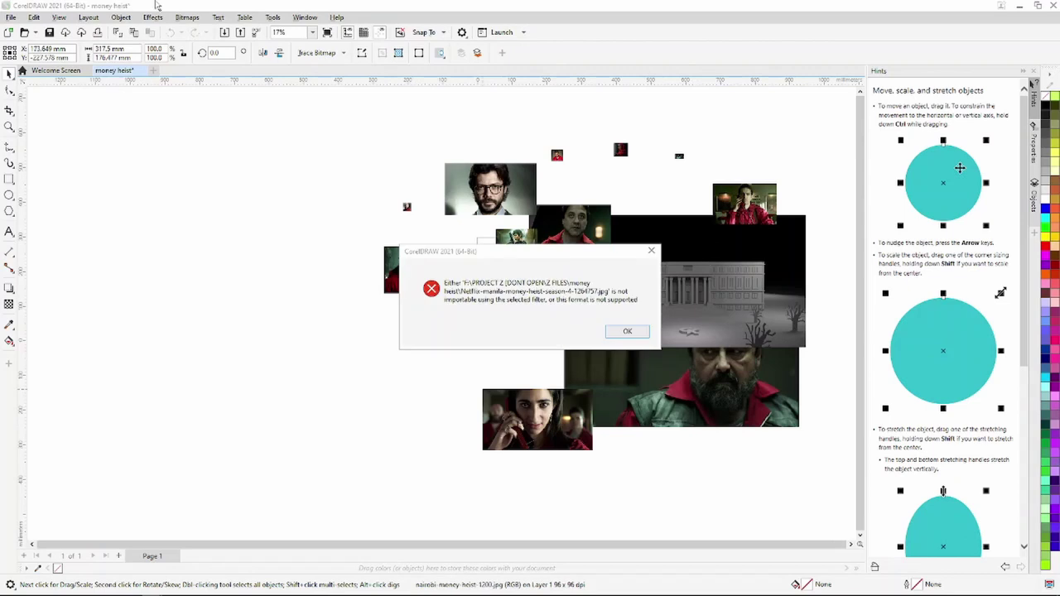
Step: Dismiss the unsupported-file error and place the last imported photo
{"action": "left_click", "coordinate": [651, 252]}
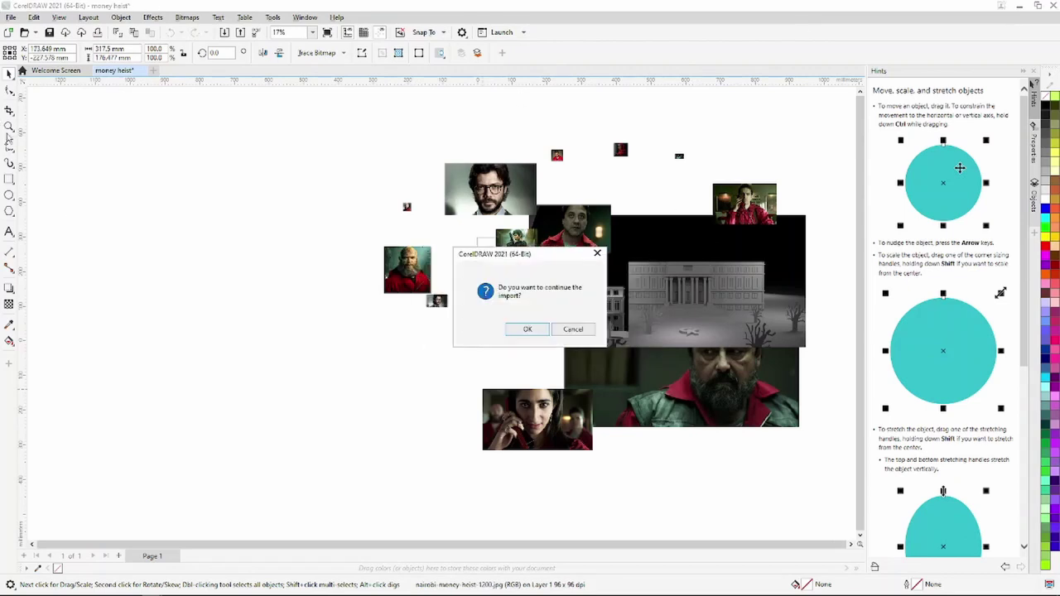
{"action": "left_click", "coordinate": [526, 330]}
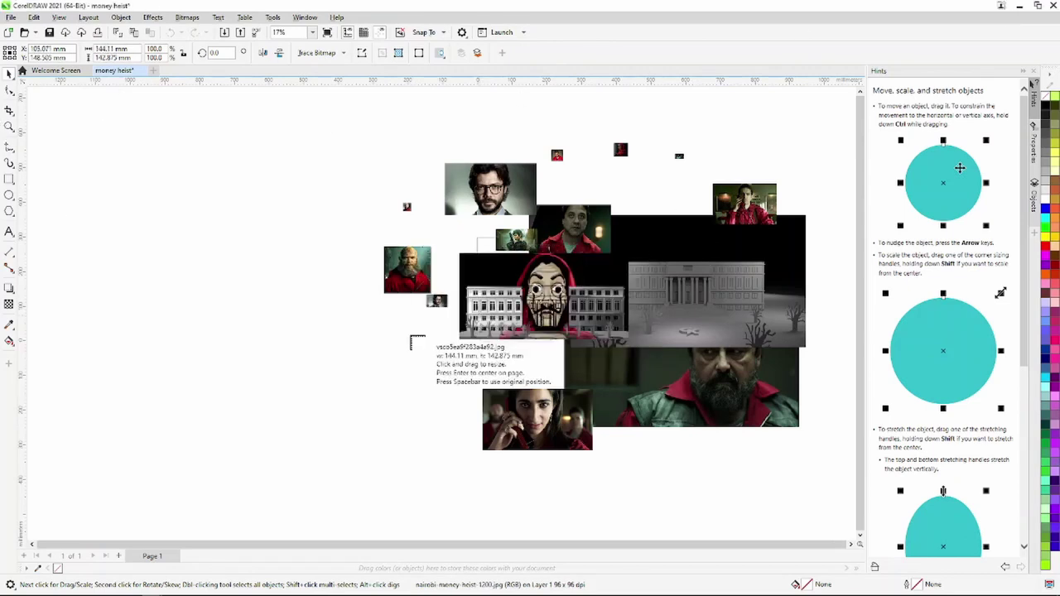
{"action": "left_click", "coordinate": [340, 315]}
{"action": "scroll", "coordinate": [334, 289], "scroll_direction": "down", "scroll_amount": 2}
{"action": "scroll", "coordinate": [334, 289], "scroll_direction": "up", "scroll_amount": 1}
{"action": "scroll", "coordinate": [697, 226], "scroll_direction": "up", "scroll_amount": 1}
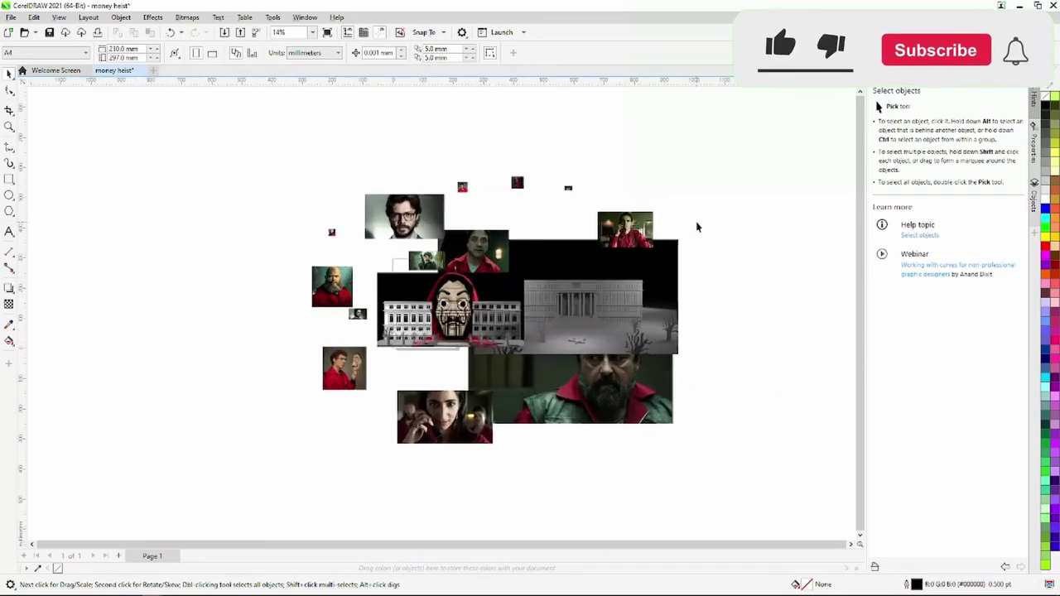
{"action": "scroll", "coordinate": [696, 226], "scroll_direction": "up", "scroll_amount": 1}
Step: Move photos off the page, shrinking the dark building, bearded man and mask photos
{"action": "left_click", "coordinate": [615, 233]}
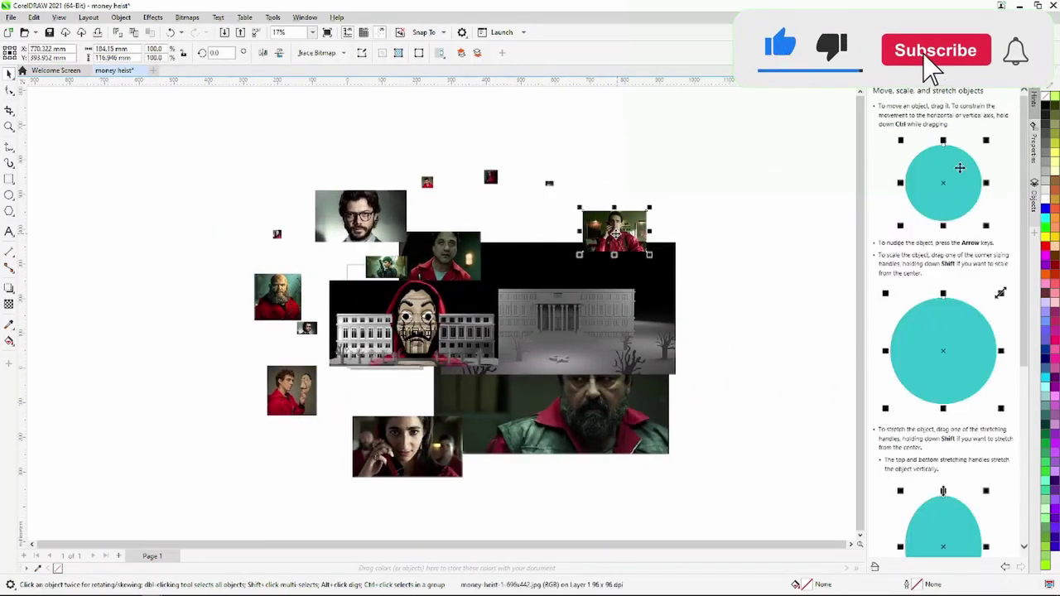
{"action": "left_click_drag", "start_coordinate": [642, 165], "coordinate": [642, 166]}
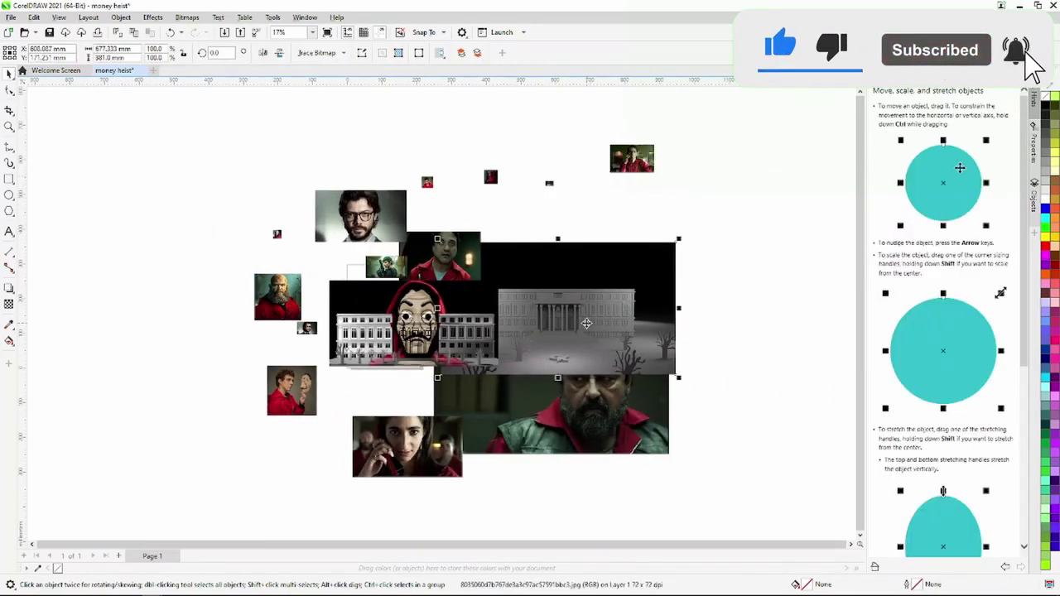
{"action": "left_click_drag", "start_coordinate": [586, 323], "coordinate": [666, 238]}
{"action": "left_click_drag", "start_coordinate": [752, 286], "coordinate": [617, 212]}
{"action": "left_click_drag", "start_coordinate": [587, 404], "coordinate": [726, 306]}
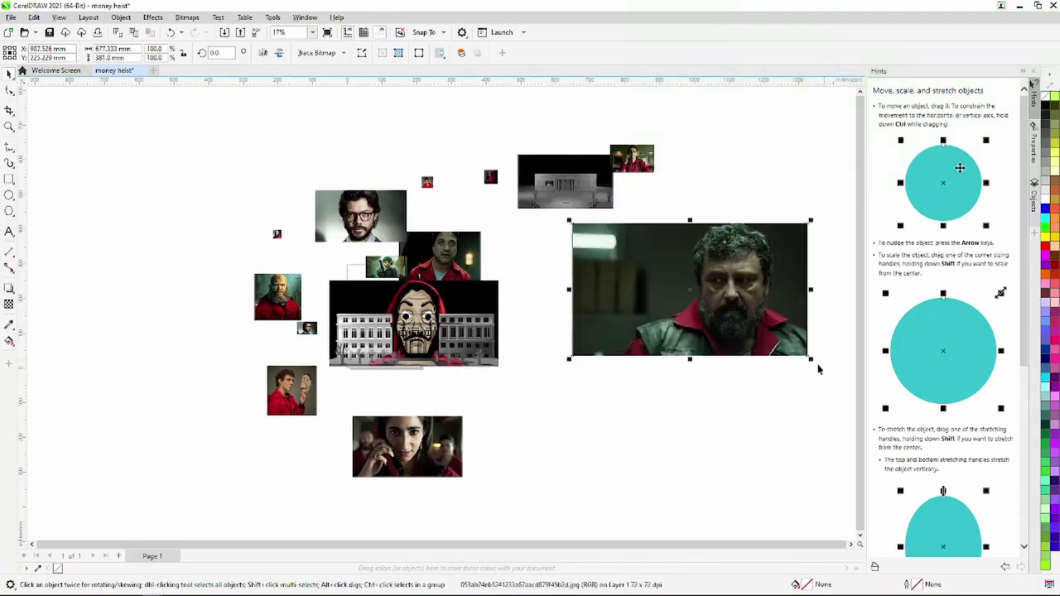
{"action": "left_click_drag", "start_coordinate": [811, 360], "coordinate": [661, 273]}
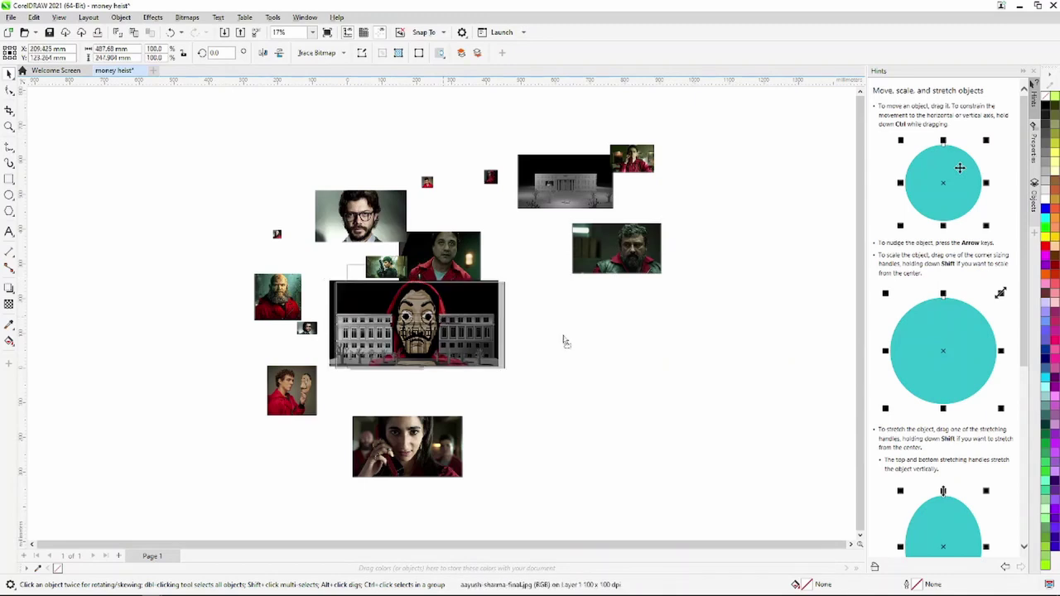
{"action": "left_click_drag", "start_coordinate": [497, 332], "coordinate": [737, 354]}
{"action": "left_click_drag", "start_coordinate": [742, 395], "coordinate": [679, 361]}
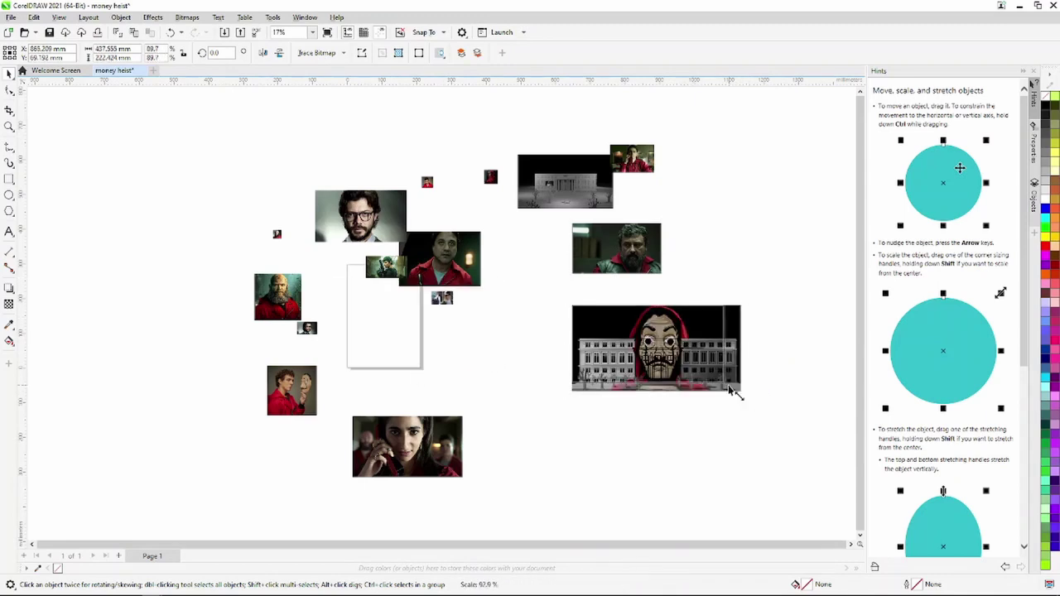
{"action": "mouse_move", "coordinate": [444, 259]}
{"action": "left_mouse_down"}
{"action": "mouse_move", "coordinate": [515, 248]}
{"action": "mouse_move", "coordinate": [533, 270]}
{"action": "left_mouse_up"}
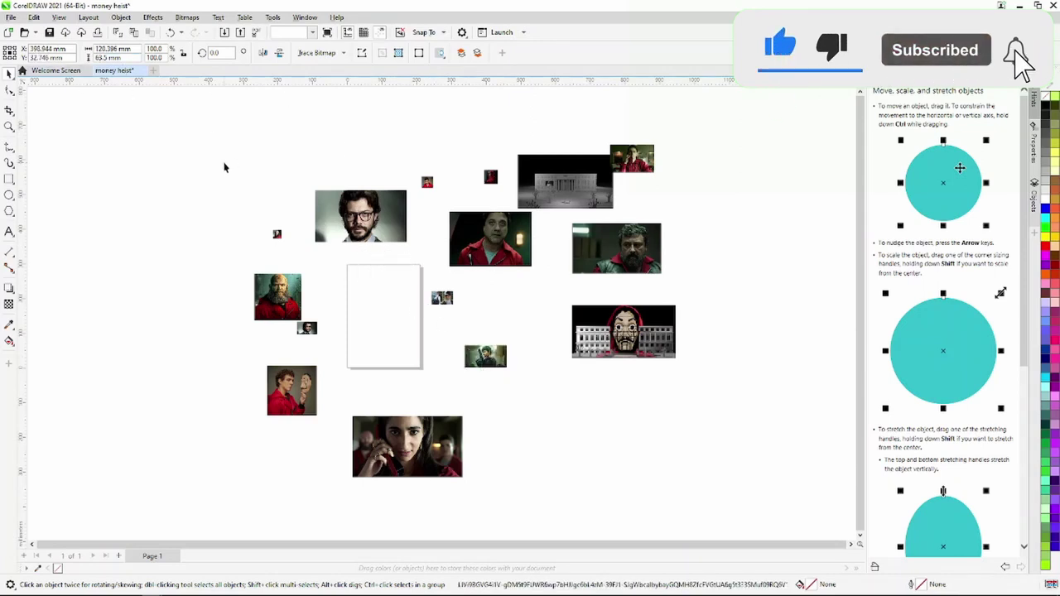
{"action": "left_click", "coordinate": [224, 168]}
Step: Switch the page to landscape and move the Professor photo slightly lower
{"action": "left_click", "coordinate": [212, 55]}
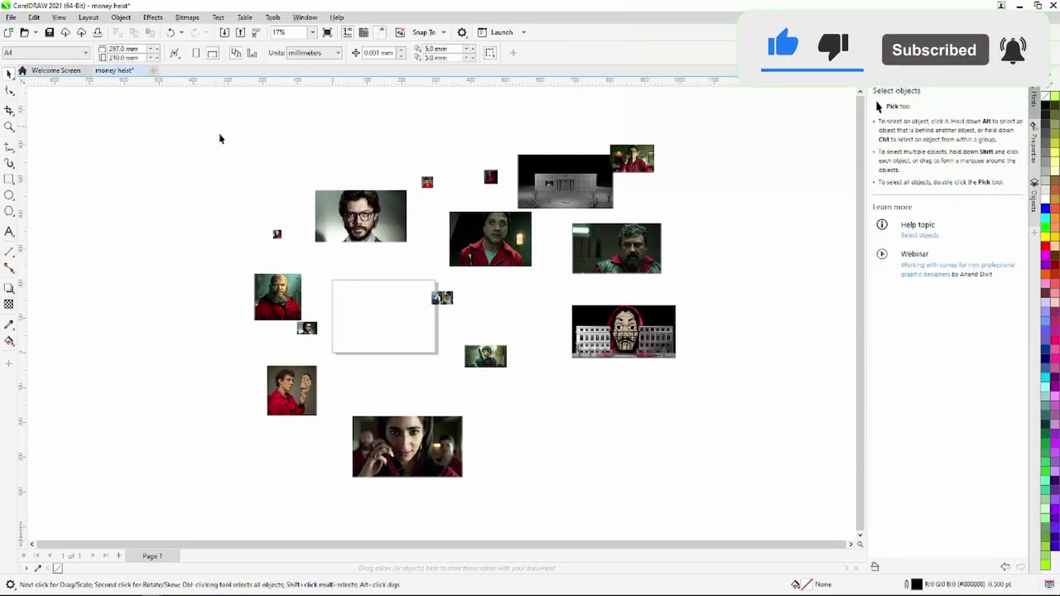
{"action": "scroll", "coordinate": [373, 254], "scroll_direction": "up", "scroll_amount": 3}
{"action": "scroll", "coordinate": [374, 255], "scroll_direction": "down", "scroll_amount": 1}
{"action": "left_click", "coordinate": [362, 205]}
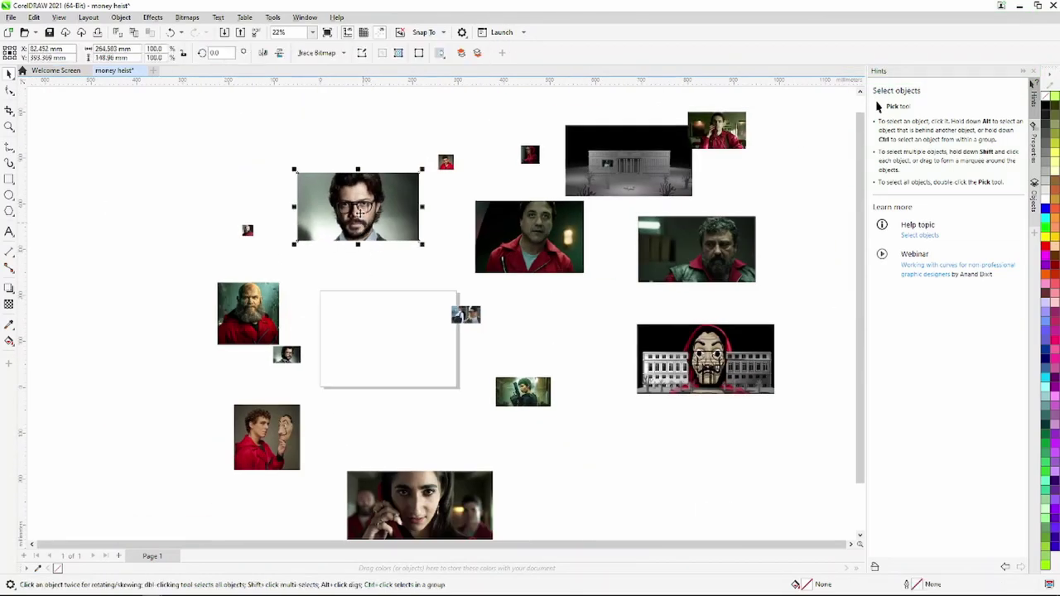
{"action": "left_click_drag", "start_coordinate": [362, 206], "coordinate": [374, 232]}
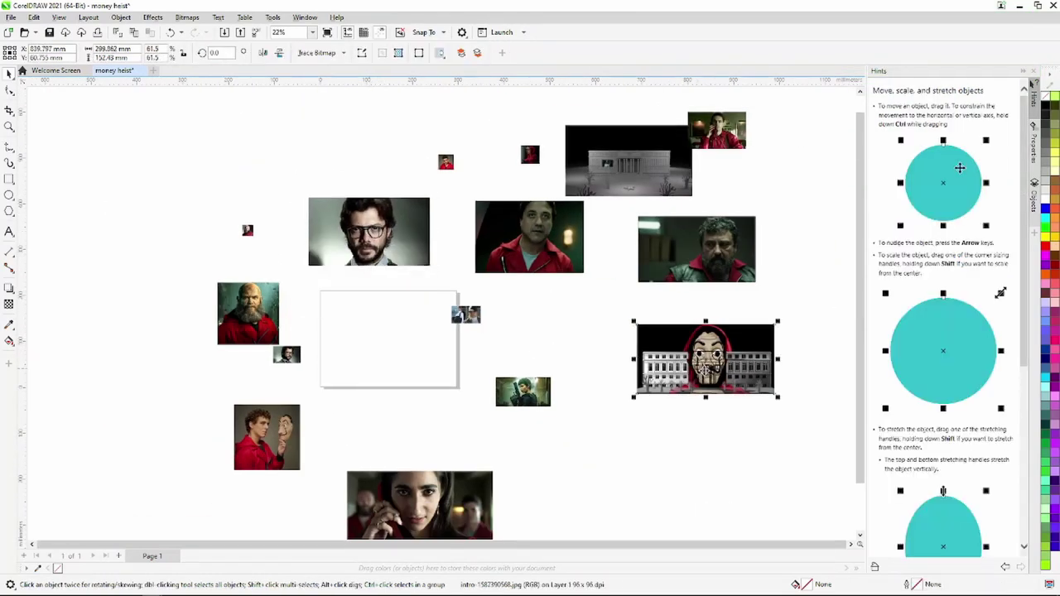
Step: Move the mask-and-building photo onto the page and scale it to fit
{"action": "left_click_drag", "start_coordinate": [757, 385], "coordinate": [458, 369]}
{"action": "scroll", "coordinate": [457, 369], "scroll_direction": "up", "scroll_amount": 3}
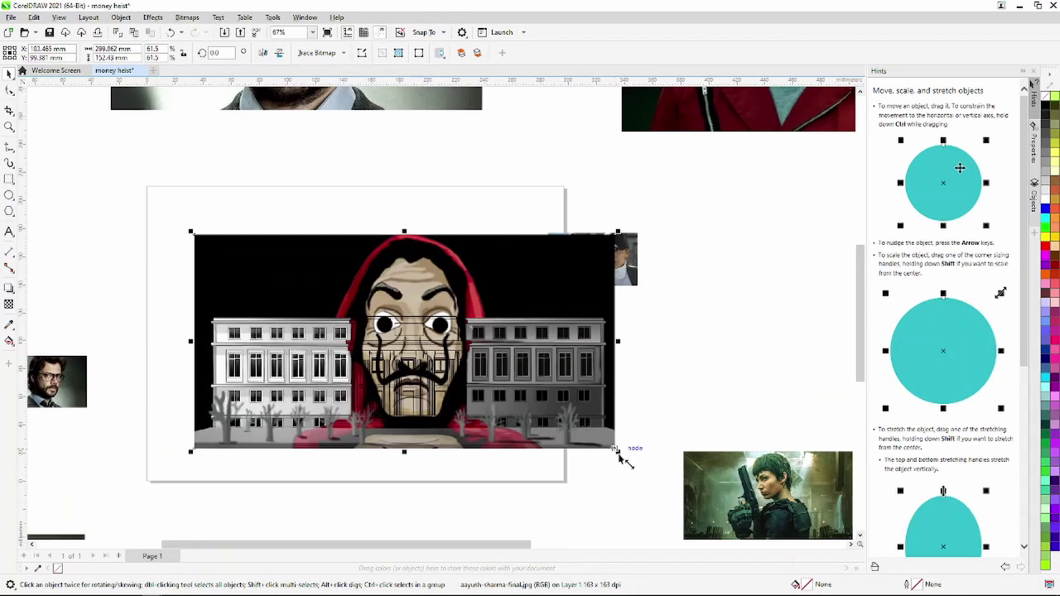
{"action": "mouse_move", "coordinate": [616, 452]}
{"action": "left_mouse_down"}
{"action": "mouse_move", "coordinate": [469, 367]}
{"action": "mouse_move", "coordinate": [477, 379]}
{"action": "mouse_move", "coordinate": [419, 369]}
{"action": "left_mouse_up"}
{"action": "left_click_drag", "start_coordinate": [321, 315], "coordinate": [356, 331]}
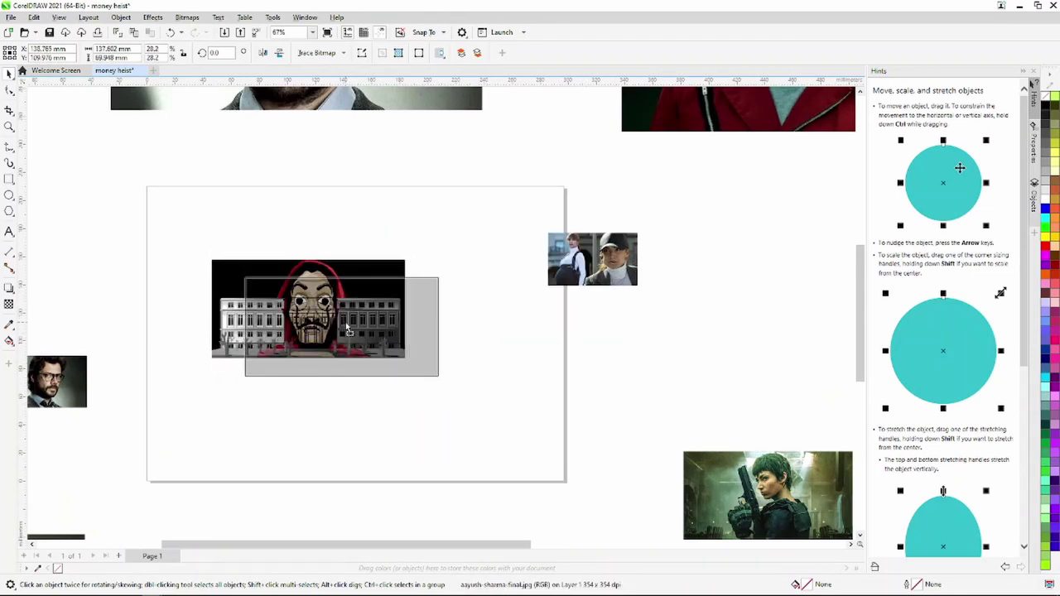
{"action": "scroll", "coordinate": [357, 331], "scroll_direction": "up", "scroll_amount": 1}
{"action": "left_click_drag", "start_coordinate": [473, 397], "coordinate": [504, 409]}
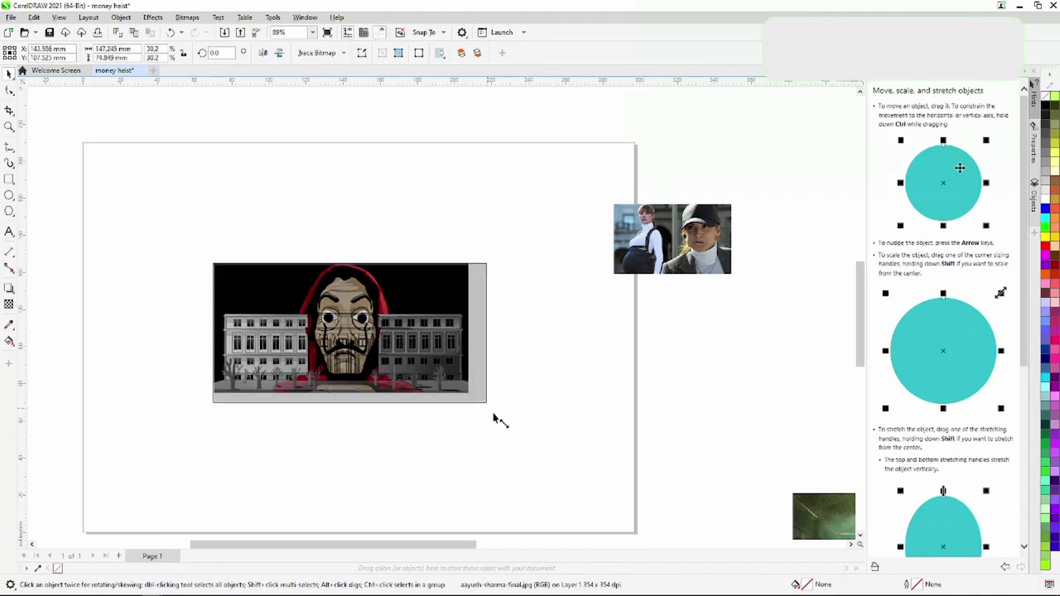
{"action": "left_click_drag", "start_coordinate": [364, 331], "coordinate": [380, 318]}
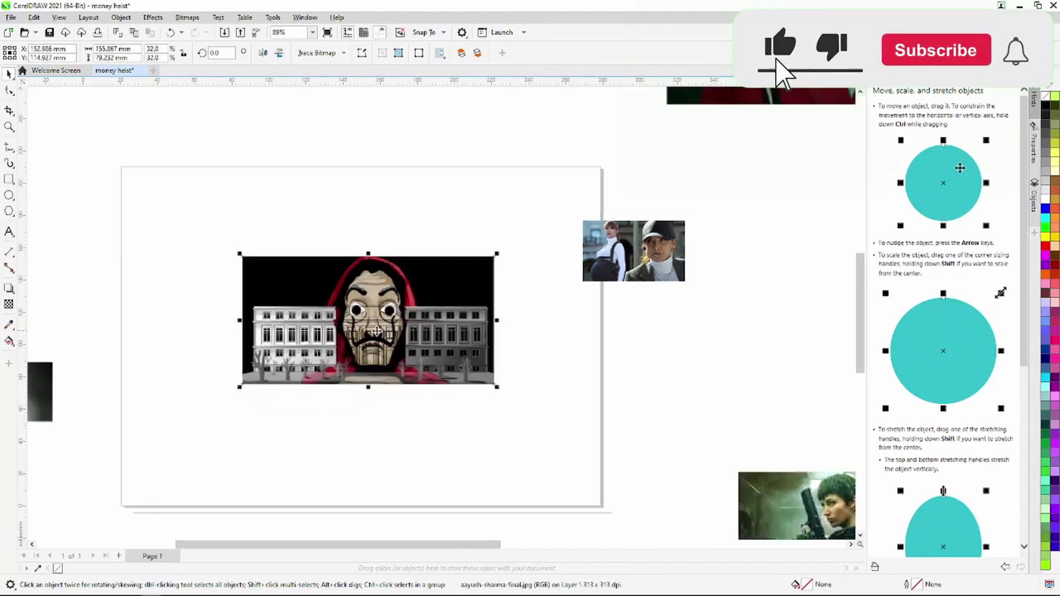
{"action": "scroll", "coordinate": [370, 323], "scroll_direction": "down", "scroll_amount": 2}
{"action": "scroll", "coordinate": [370, 324], "scroll_direction": "down", "scroll_amount": 1}
{"action": "scroll", "coordinate": [580, 433], "scroll_direction": "up", "scroll_amount": 2}
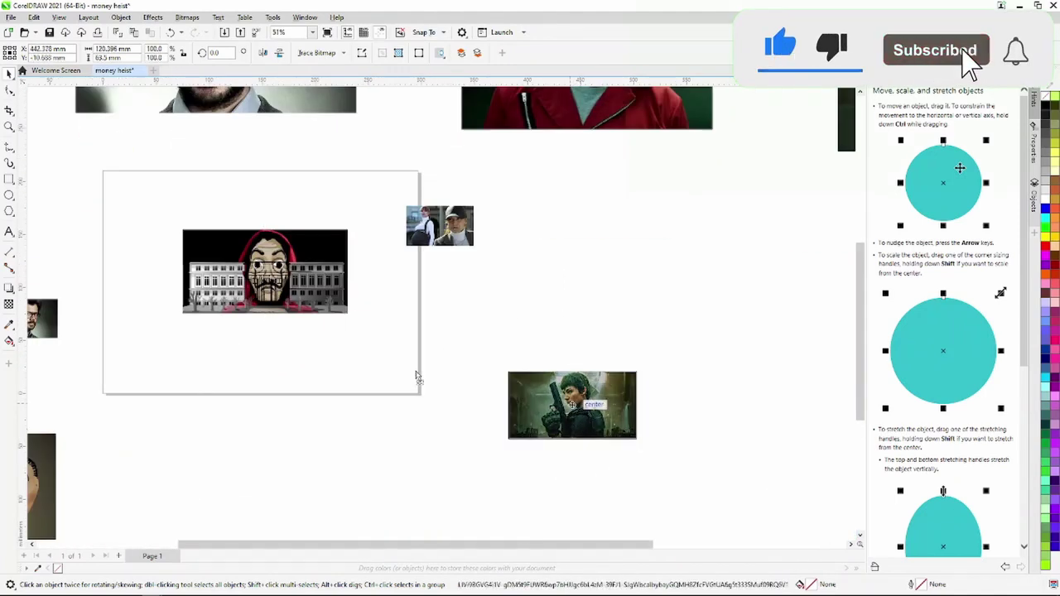
Step: Place a shrunken armed-woman photo over the mask photo's lower-right edge
{"action": "left_click_drag", "start_coordinate": [580, 432], "coordinate": [349, 359]}
{"action": "scroll", "coordinate": [518, 424], "scroll_direction": "up", "scroll_amount": 1}
{"action": "scroll", "coordinate": [518, 424], "scroll_direction": "up", "scroll_amount": 2}
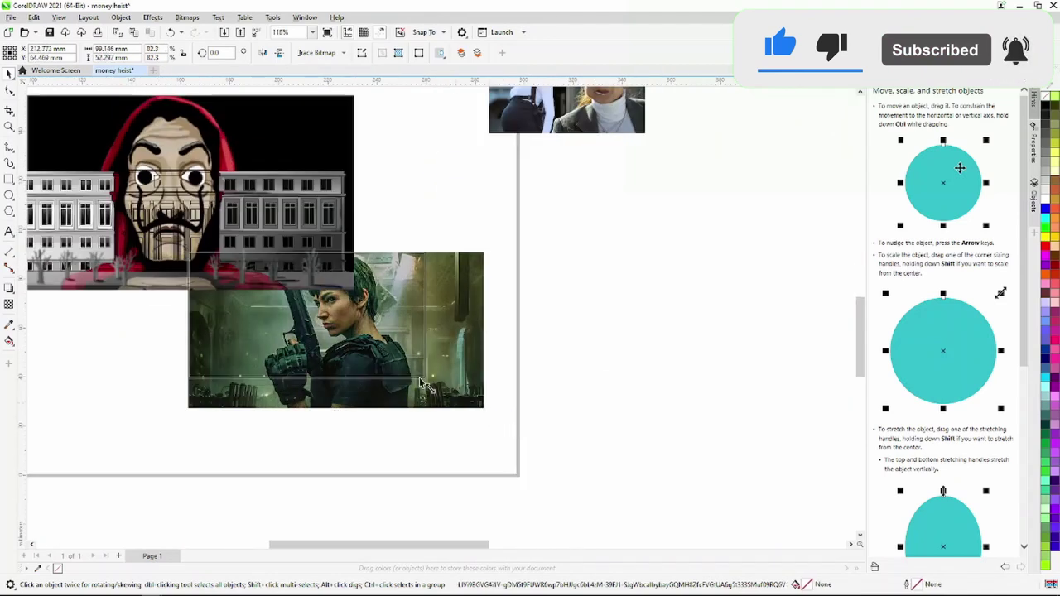
{"action": "left_click_drag", "start_coordinate": [489, 414], "coordinate": [414, 371]}
{"action": "mouse_move", "coordinate": [311, 318]}
{"action": "left_mouse_down"}
{"action": "mouse_move", "coordinate": [411, 349]}
{"action": "mouse_move", "coordinate": [397, 341]}
{"action": "left_mouse_up"}
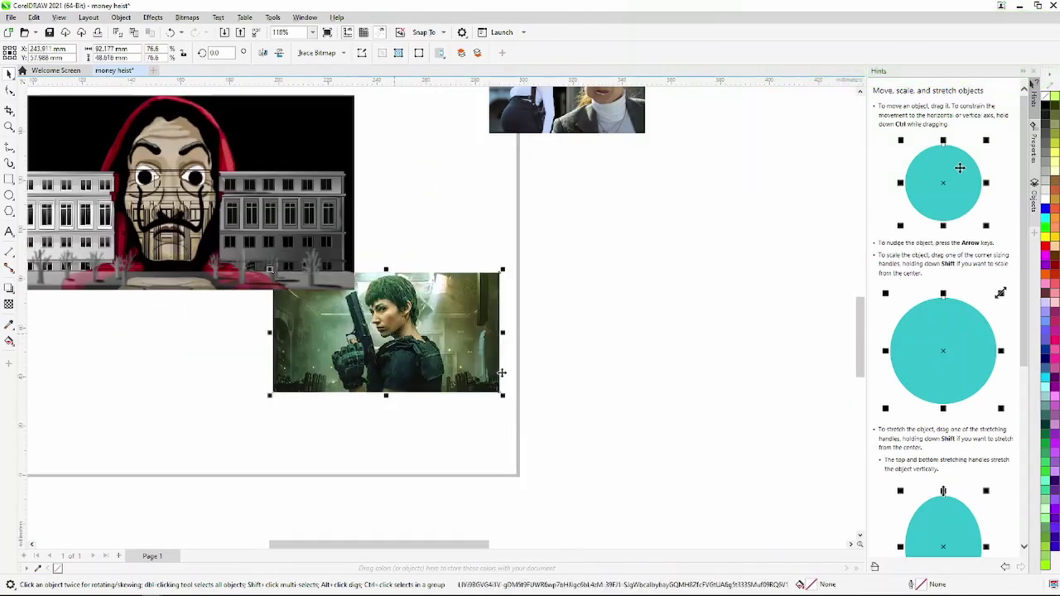
{"action": "left_click_drag", "start_coordinate": [503, 401], "coordinate": [486, 388]}
{"action": "left_click_drag", "start_coordinate": [395, 338], "coordinate": [398, 352]}
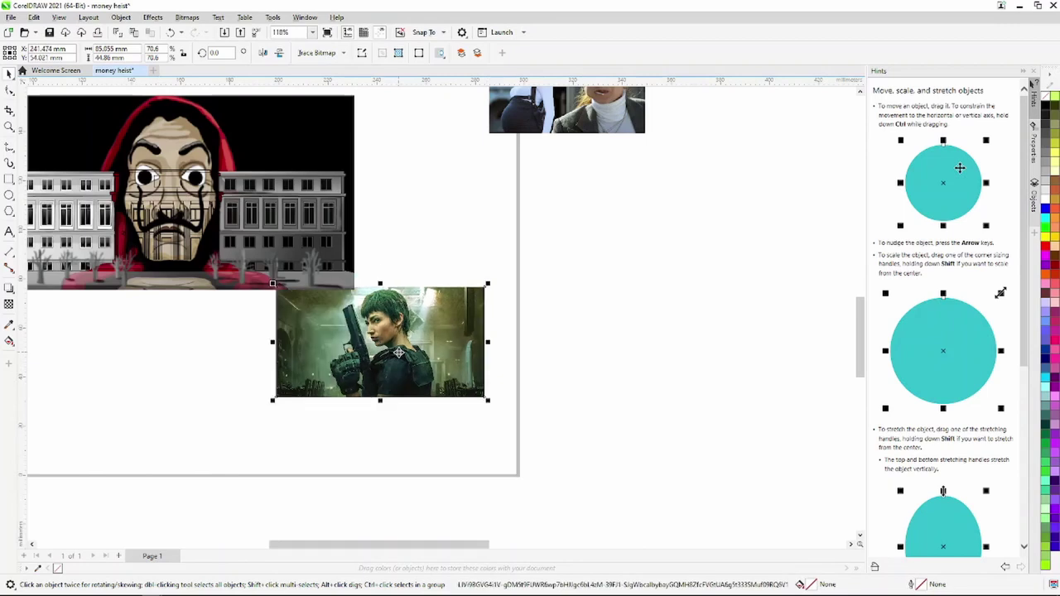
{"action": "scroll", "coordinate": [398, 353], "scroll_direction": "down", "scroll_amount": 3}
{"action": "scroll", "coordinate": [398, 353], "scroll_direction": "down", "scroll_amount": 2}
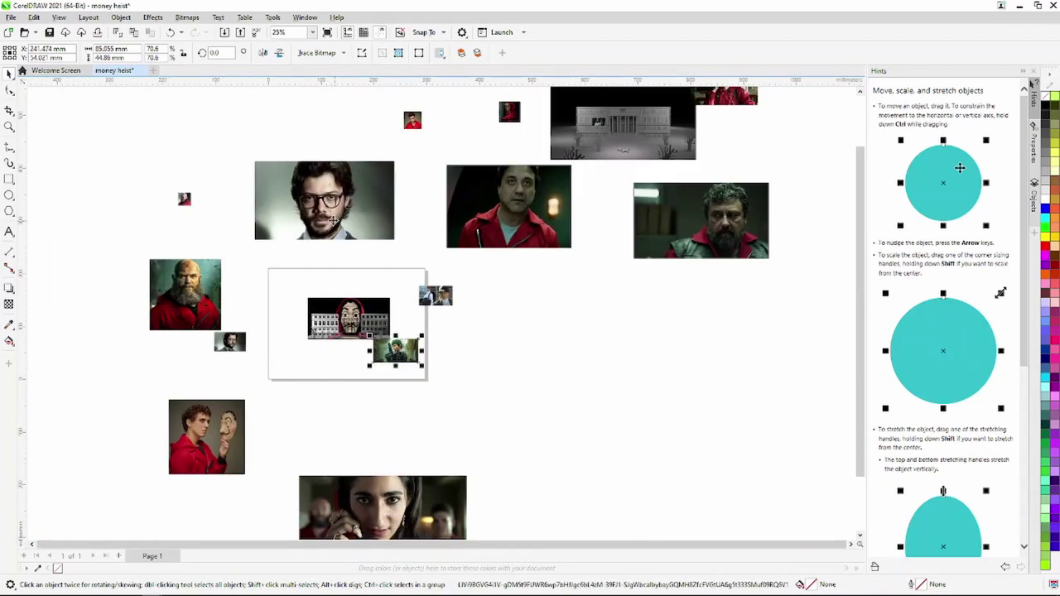
Step: Shrink the Professor photo and move it over the mask picture's upper left
{"action": "left_click_drag", "start_coordinate": [333, 221], "coordinate": [320, 309]}
{"action": "scroll", "coordinate": [323, 286], "scroll_direction": "up", "scroll_amount": 1}
{"action": "scroll", "coordinate": [322, 286], "scroll_direction": "up", "scroll_amount": 2}
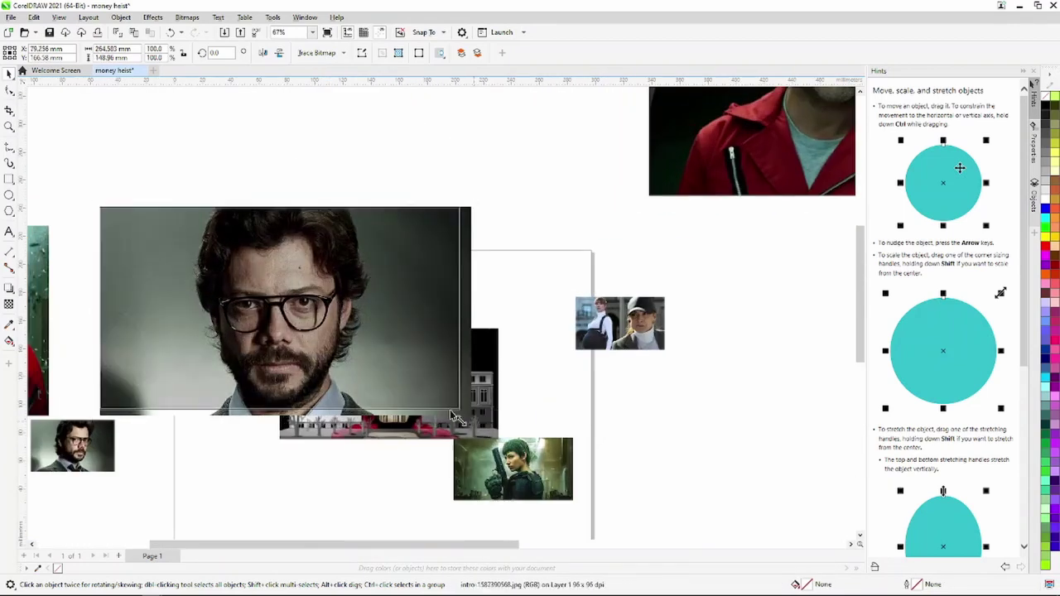
{"action": "left_click_drag", "start_coordinate": [454, 416], "coordinate": [294, 316]}
{"action": "left_click_drag", "start_coordinate": [200, 260], "coordinate": [273, 323]}
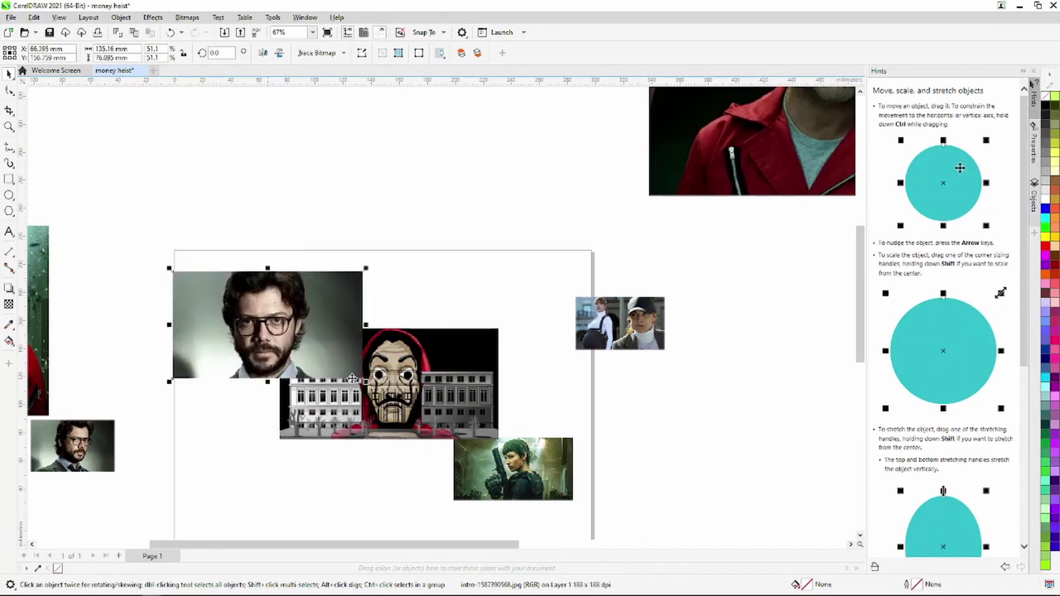
{"action": "left_click_drag", "start_coordinate": [368, 384], "coordinate": [321, 366]}
{"action": "left_click_drag", "start_coordinate": [235, 316], "coordinate": [273, 333]}
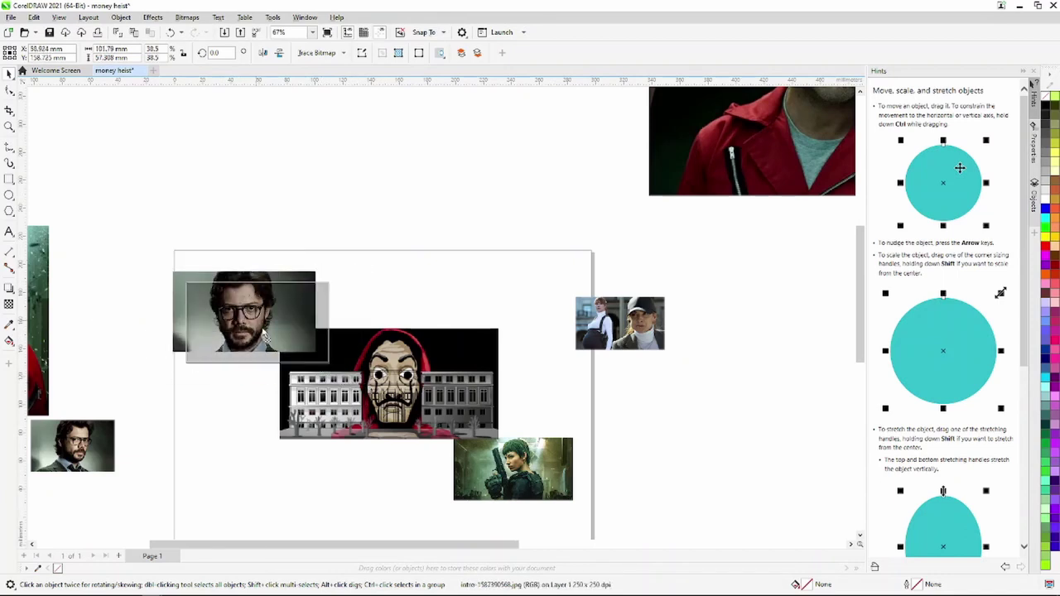
Step: Send the Professor photo back one behind the mask picture and enlarge the armed-woman photo
{"action": "right_click", "coordinate": [282, 342]}
{"action": "key", "text": "Escape"}
{"action": "right_click", "coordinate": [284, 339]}
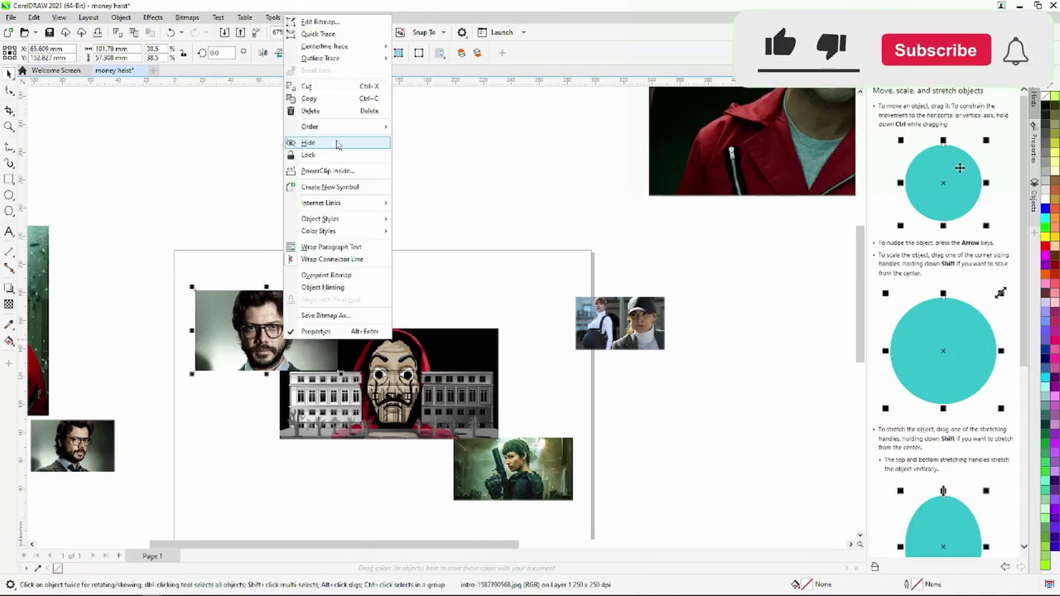
{"action": "left_click", "coordinate": [437, 139]}
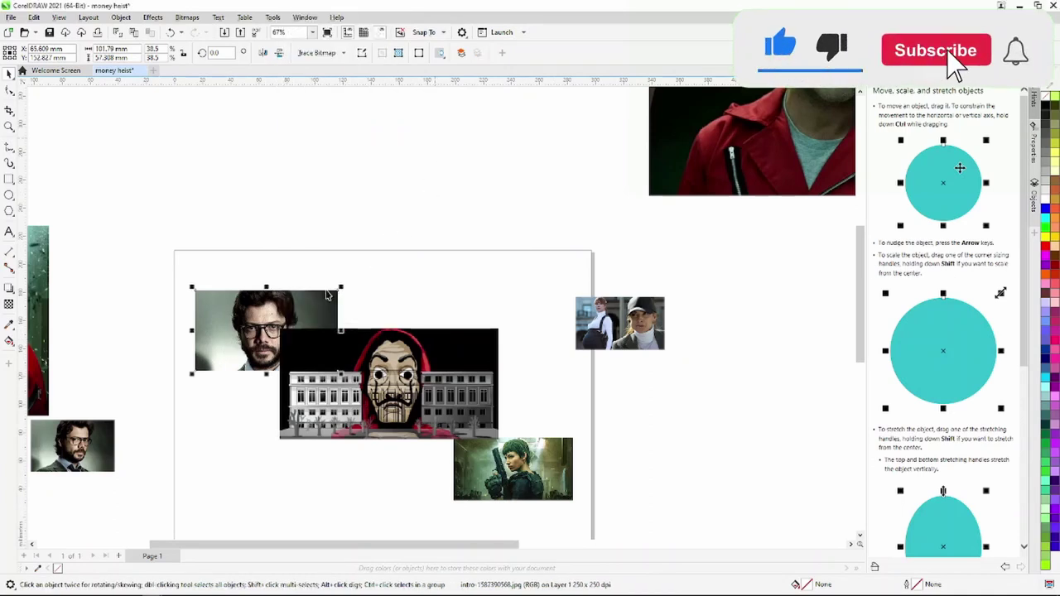
{"action": "left_click", "coordinate": [327, 294]}
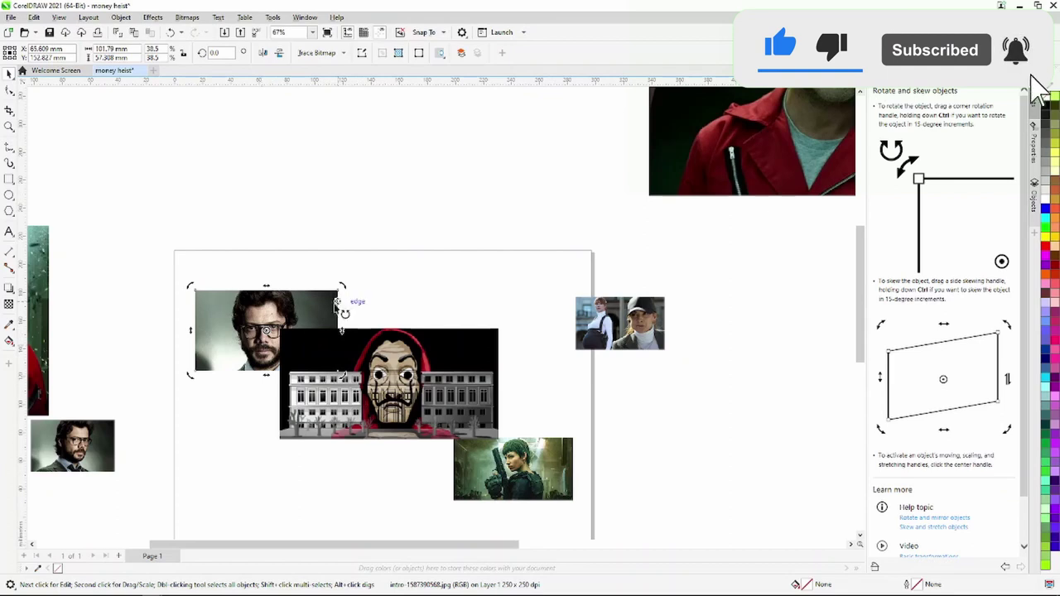
{"action": "left_click", "coordinate": [321, 317]}
{"action": "left_click_drag", "start_coordinate": [319, 317], "coordinate": [308, 298]}
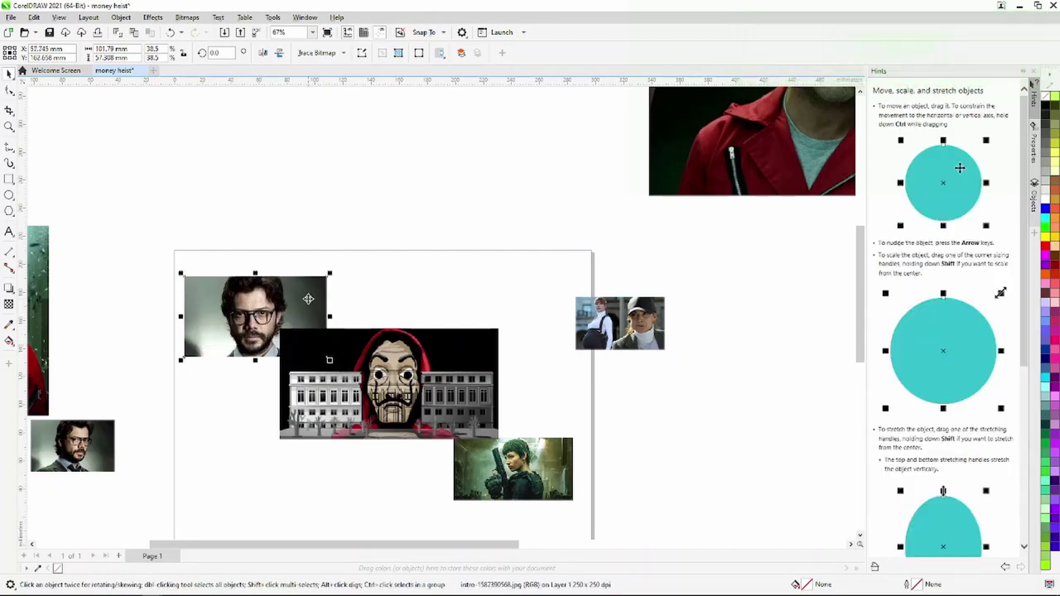
{"action": "scroll", "coordinate": [306, 311], "scroll_direction": "down", "scroll_amount": 1}
{"action": "scroll", "coordinate": [448, 435], "scroll_direction": "up", "scroll_amount": 1}
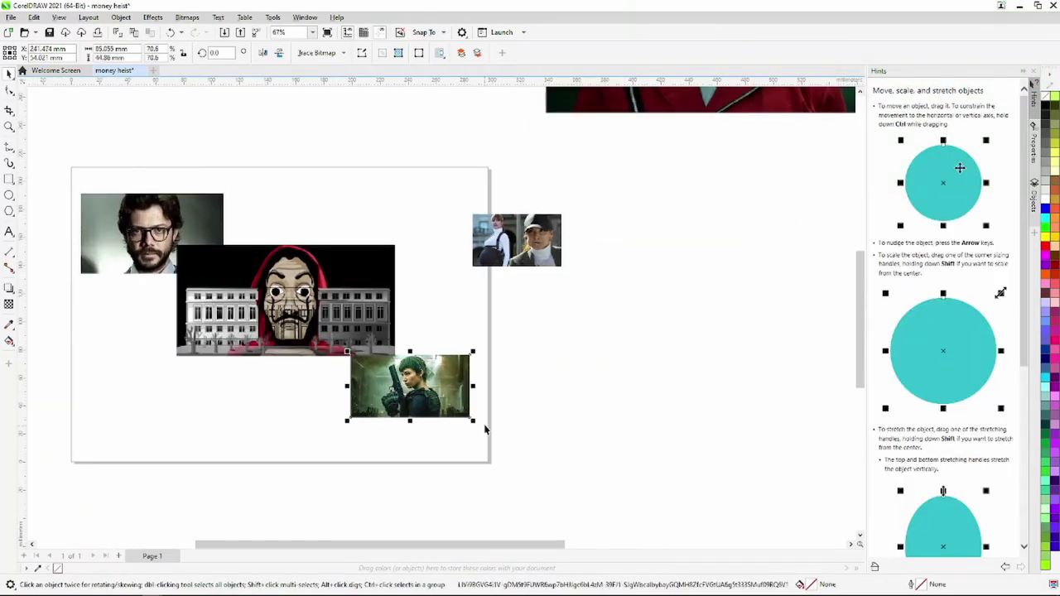
{"action": "mouse_move", "coordinate": [474, 426]}
{"action": "left_mouse_down"}
{"action": "mouse_move", "coordinate": [492, 439]}
{"action": "mouse_move", "coordinate": [479, 423]}
{"action": "left_mouse_up"}
Step: Move the young man's mask photo onto the collage
{"action": "scroll", "coordinate": [248, 349], "scroll_direction": "down", "scroll_amount": 3}
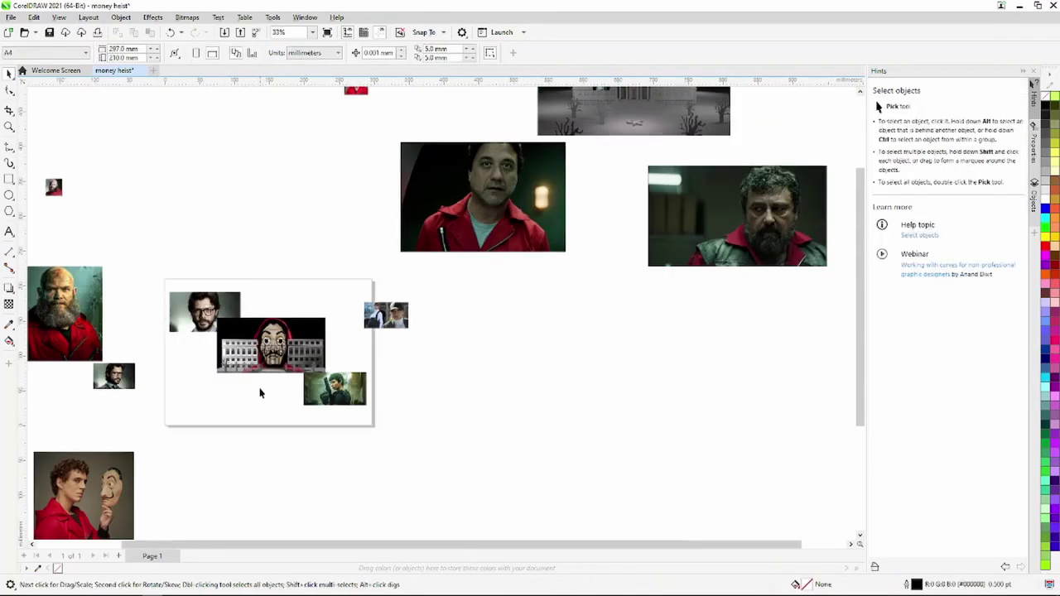
{"action": "scroll", "coordinate": [170, 339], "scroll_direction": "up", "scroll_amount": 4}
{"action": "scroll", "coordinate": [571, 347], "scroll_direction": "down", "scroll_amount": 2}
{"action": "left_click", "coordinate": [693, 310]}
{"action": "scroll", "coordinate": [694, 310], "scroll_direction": "down", "scroll_amount": 1}
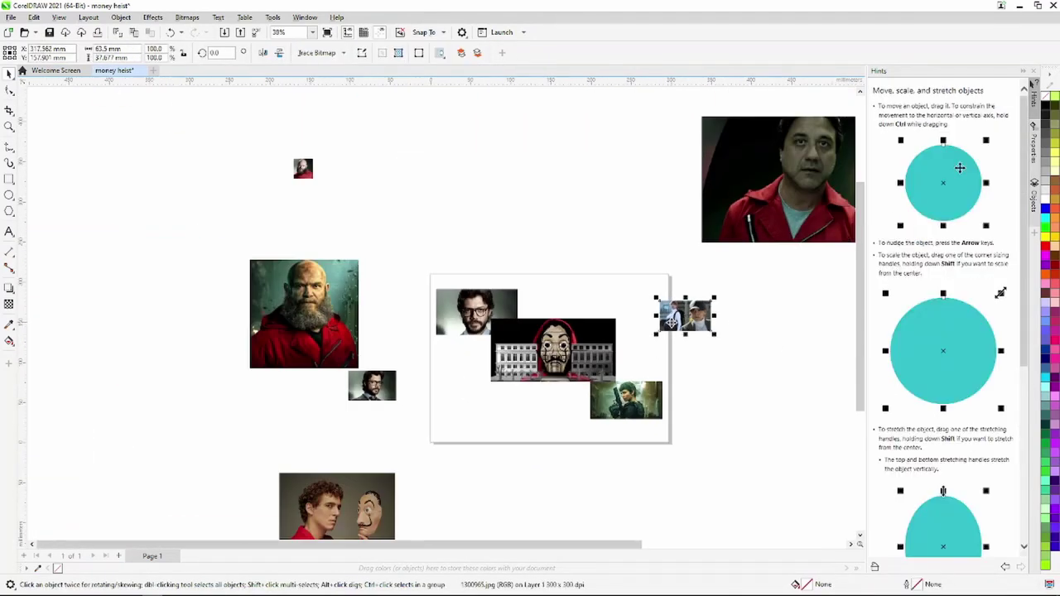
{"action": "scroll", "coordinate": [662, 315], "scroll_direction": "down", "scroll_amount": 1}
{"action": "scroll", "coordinate": [662, 364], "scroll_direction": "down", "scroll_amount": 1}
{"action": "left_click_drag", "start_coordinate": [561, 408], "coordinate": [624, 384]}
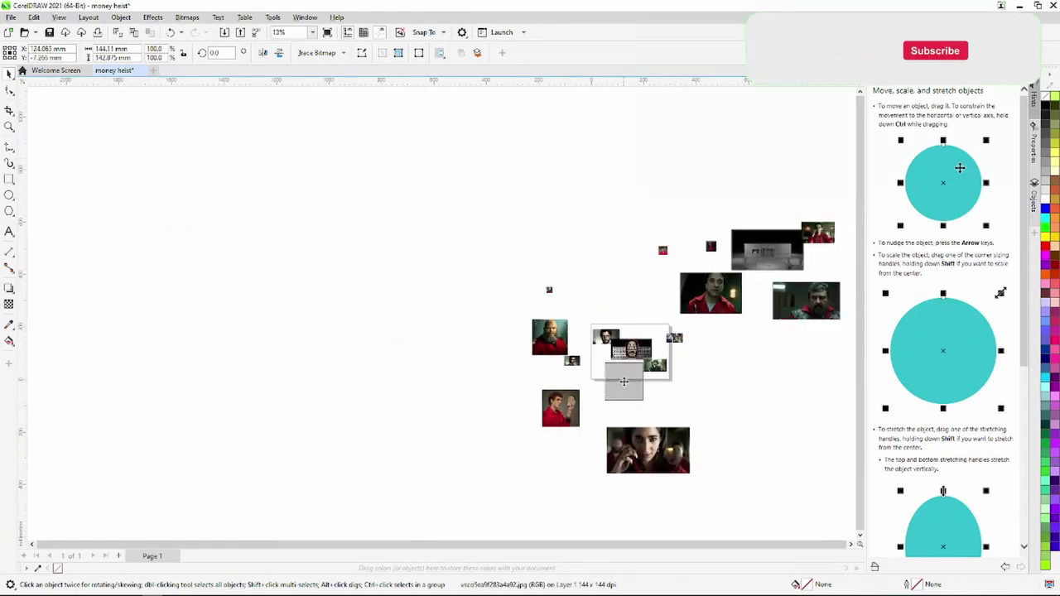
Step: Shrink the young man's photo to about half and shift it up-left
{"action": "scroll", "coordinate": [631, 379], "scroll_direction": "up", "scroll_amount": 2}
{"action": "scroll", "coordinate": [646, 439], "scroll_direction": "up", "scroll_amount": 2}
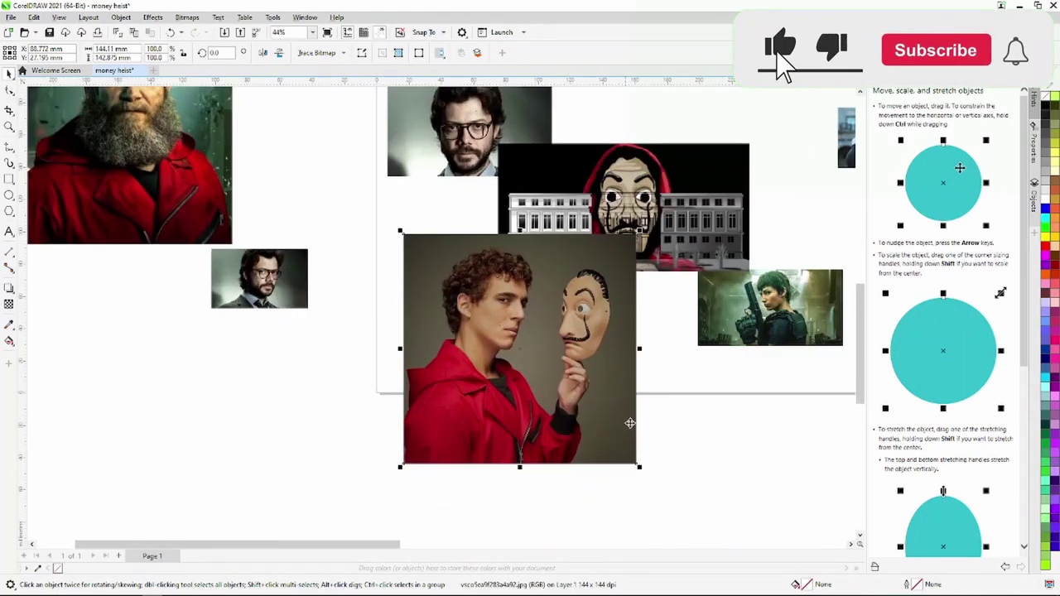
{"action": "left_click_drag", "start_coordinate": [640, 472], "coordinate": [534, 368]}
{"action": "scroll", "coordinate": [468, 292], "scroll_direction": "up", "scroll_amount": 1}
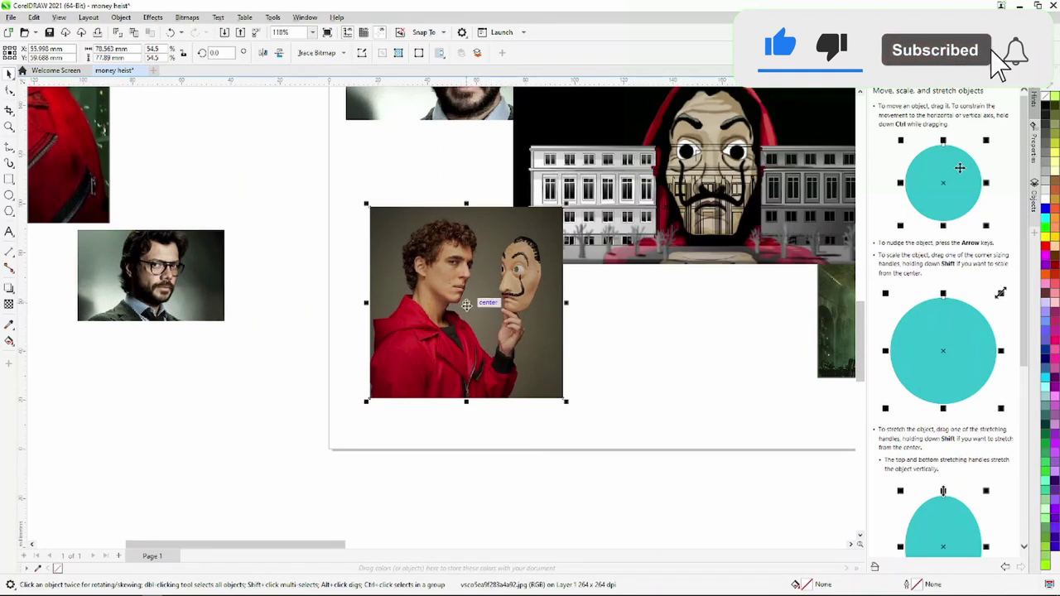
{"action": "left_click_drag", "start_coordinate": [466, 304], "coordinate": [445, 302]}
{"action": "left_click_drag", "start_coordinate": [544, 398], "coordinate": [529, 383]}
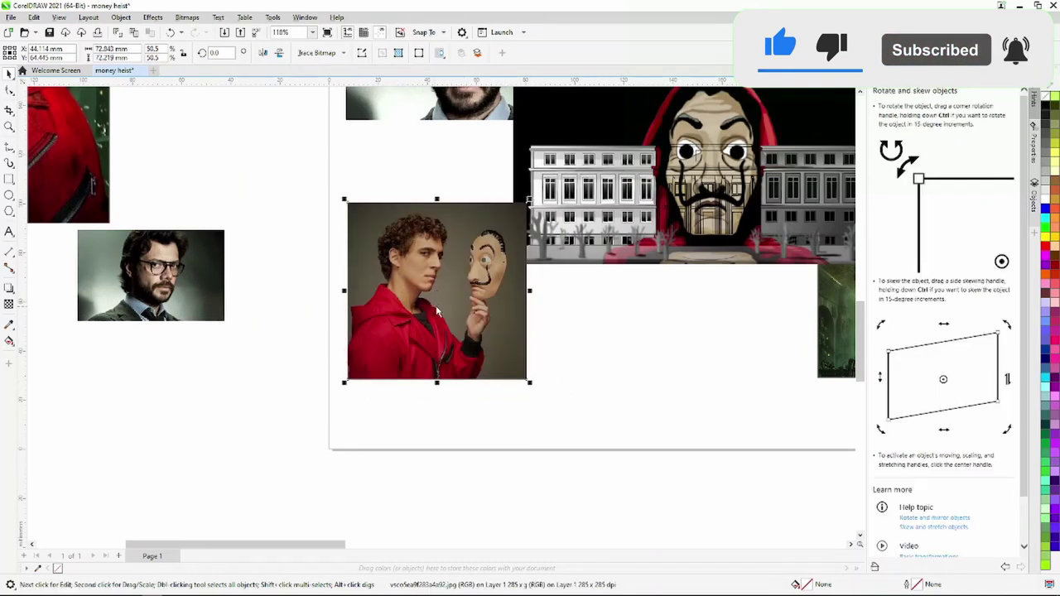
Step: Send the young man's photo back one behind the mask picture, then paste with Ctrl+V
{"action": "right_click", "coordinate": [438, 311]}
{"action": "left_click", "coordinate": [580, 409]}
{"action": "scroll", "coordinate": [607, 381], "scroll_direction": "down", "scroll_amount": 2}
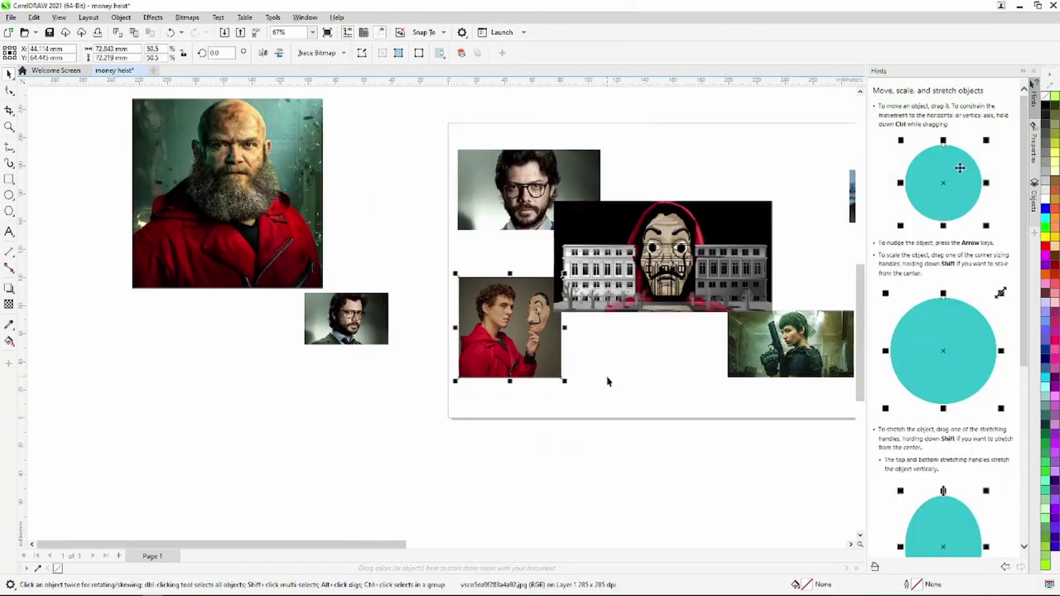
{"action": "scroll", "coordinate": [606, 381], "scroll_direction": "down", "scroll_amount": 2}
{"action": "scroll", "coordinate": [607, 381], "scroll_direction": "down", "scroll_amount": 3}
{"action": "key", "text": "ctrl+v"}
Step: Shrink the woman-on-the-phone photo and move it beside the collage
{"action": "scroll", "coordinate": [692, 355], "scroll_direction": "up", "scroll_amount": 2}
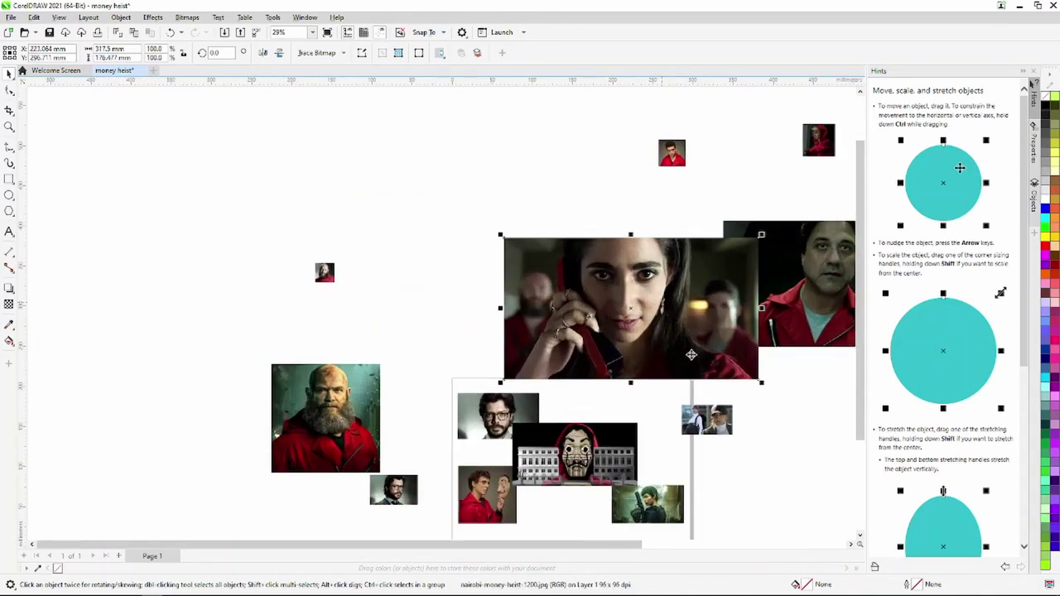
{"action": "left_click_drag", "start_coordinate": [629, 315], "coordinate": [560, 285]}
{"action": "left_click_drag", "start_coordinate": [686, 343], "coordinate": [534, 264]}
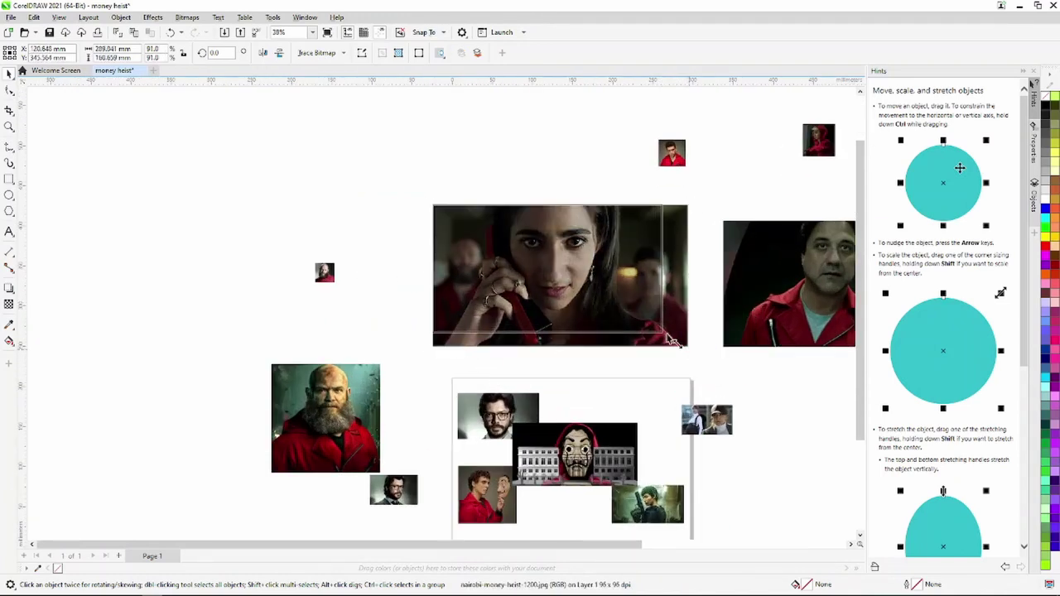
{"action": "scroll", "coordinate": [488, 248], "scroll_direction": "up", "scroll_amount": 2}
{"action": "left_click_drag", "start_coordinate": [488, 232], "coordinate": [748, 461]}
{"action": "scroll", "coordinate": [632, 266], "scroll_direction": "down", "scroll_amount": 2}
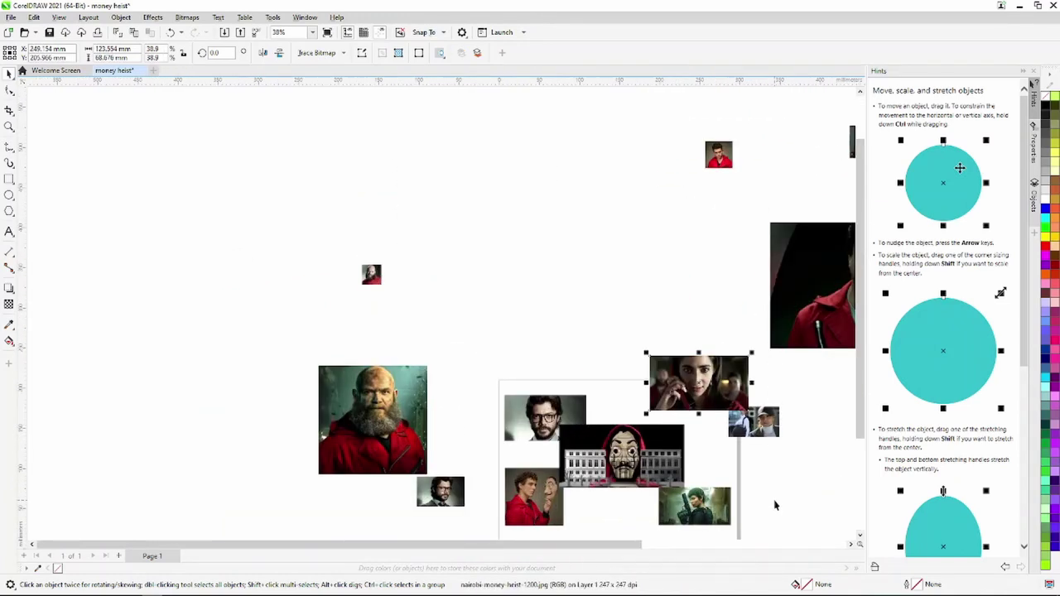
{"action": "scroll", "coordinate": [630, 252], "scroll_direction": "up", "scroll_amount": 3}
Step: Move the two-women photo aside and fit the phone photo into the collage's top right with adjusted stacking order
{"action": "left_click_drag", "start_coordinate": [722, 308], "coordinate": [775, 411]}
{"action": "left_click_drag", "start_coordinate": [583, 209], "coordinate": [586, 303]}
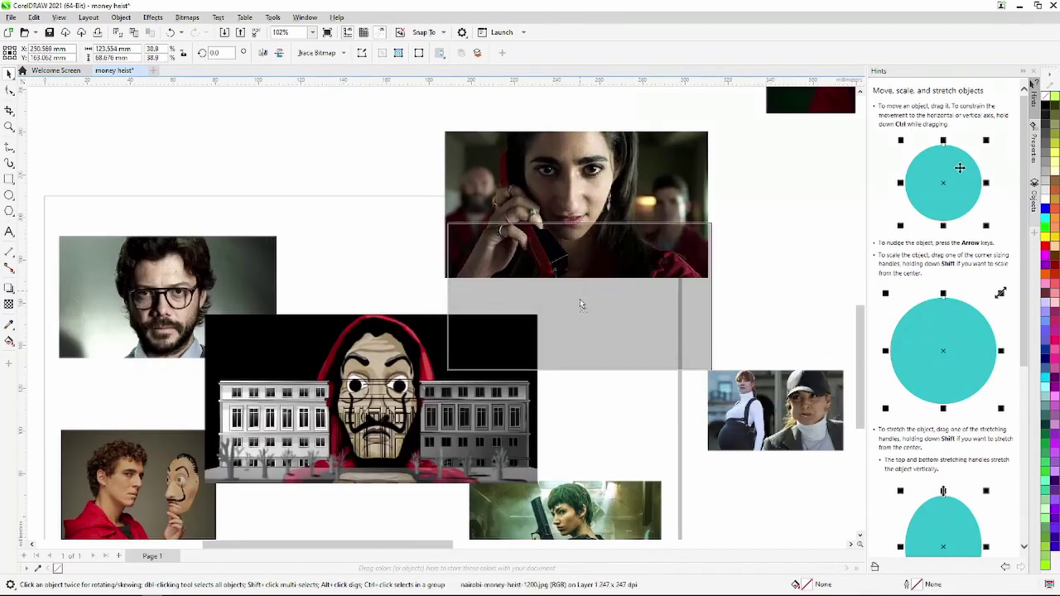
{"action": "left_click_drag", "start_coordinate": [715, 377], "coordinate": [669, 351]}
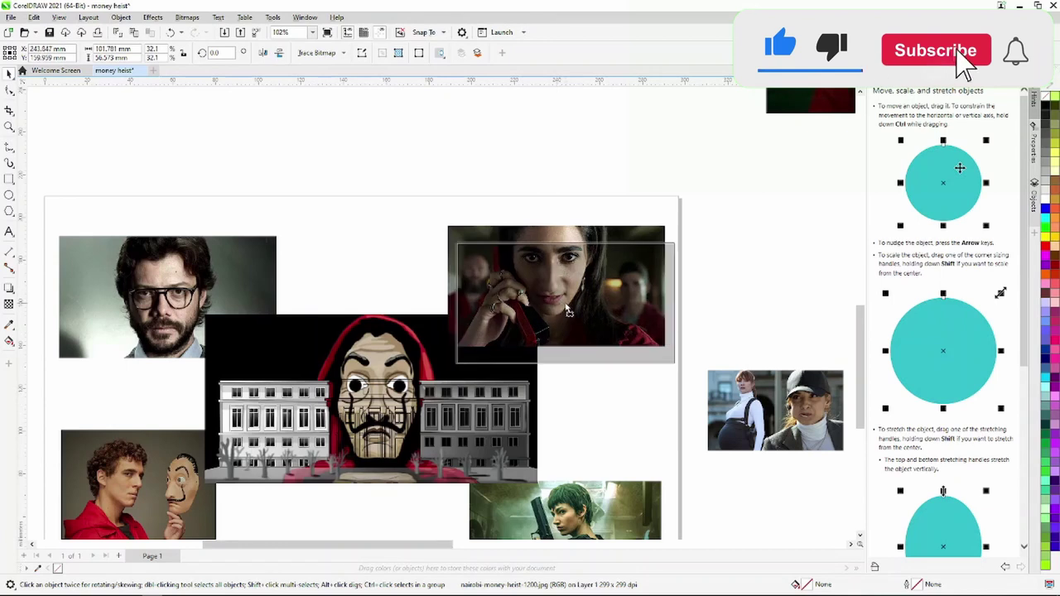
{"action": "left_click_drag", "start_coordinate": [557, 292], "coordinate": [567, 305]}
{"action": "right_click", "coordinate": [588, 310]}
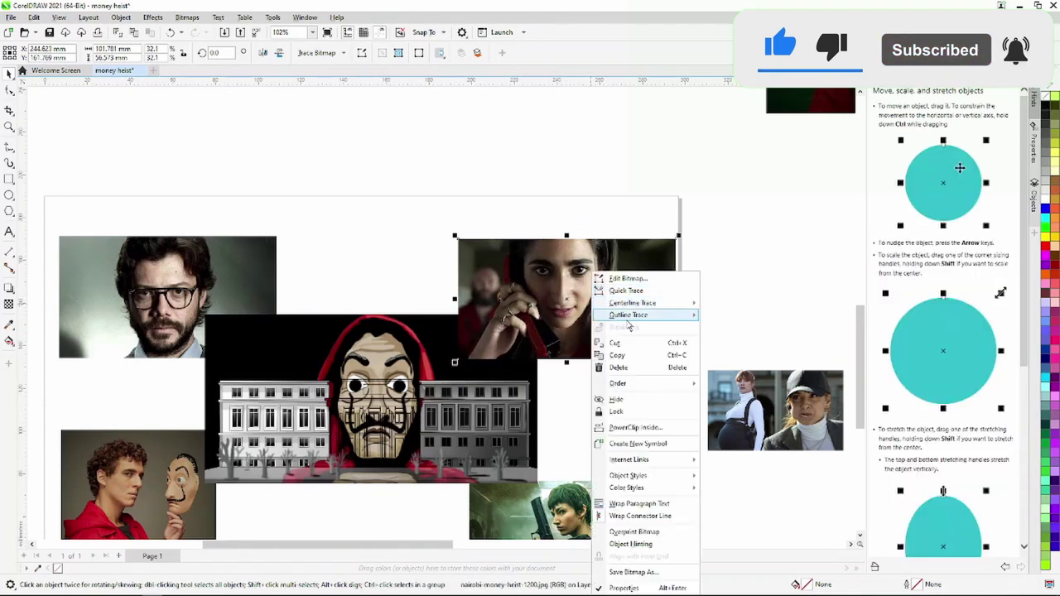
{"action": "left_click", "coordinate": [745, 406]}
Step: Shrink the bald man's photo to under half size and move it up over the others
{"action": "scroll", "coordinate": [712, 264], "scroll_direction": "down", "scroll_amount": 2}
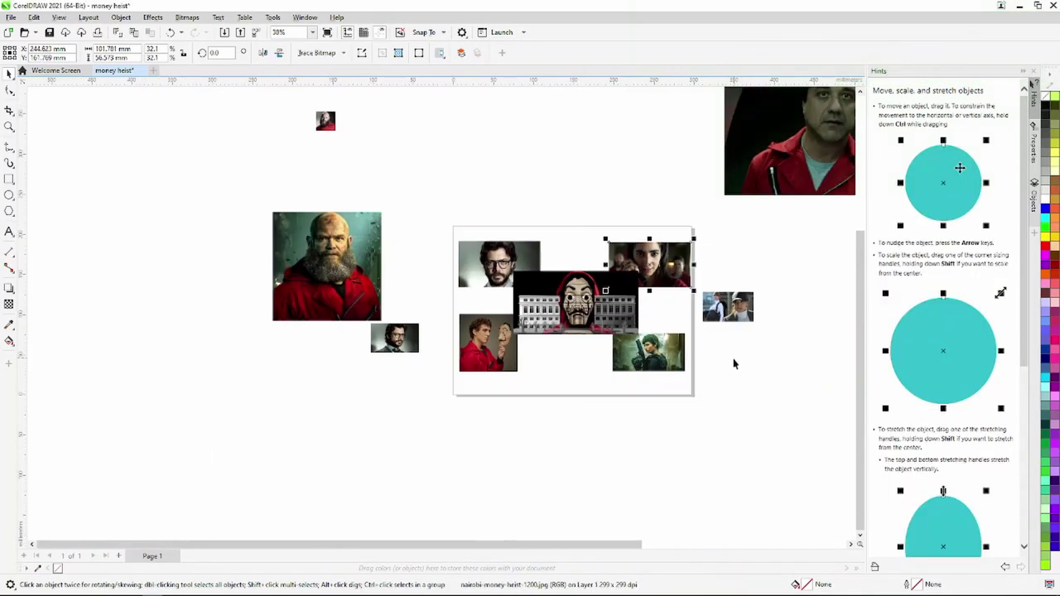
{"action": "scroll", "coordinate": [737, 348], "scroll_direction": "down", "scroll_amount": 2}
{"action": "scroll", "coordinate": [755, 331], "scroll_direction": "down", "scroll_amount": 2}
{"action": "scroll", "coordinate": [582, 298], "scroll_direction": "up", "scroll_amount": 1}
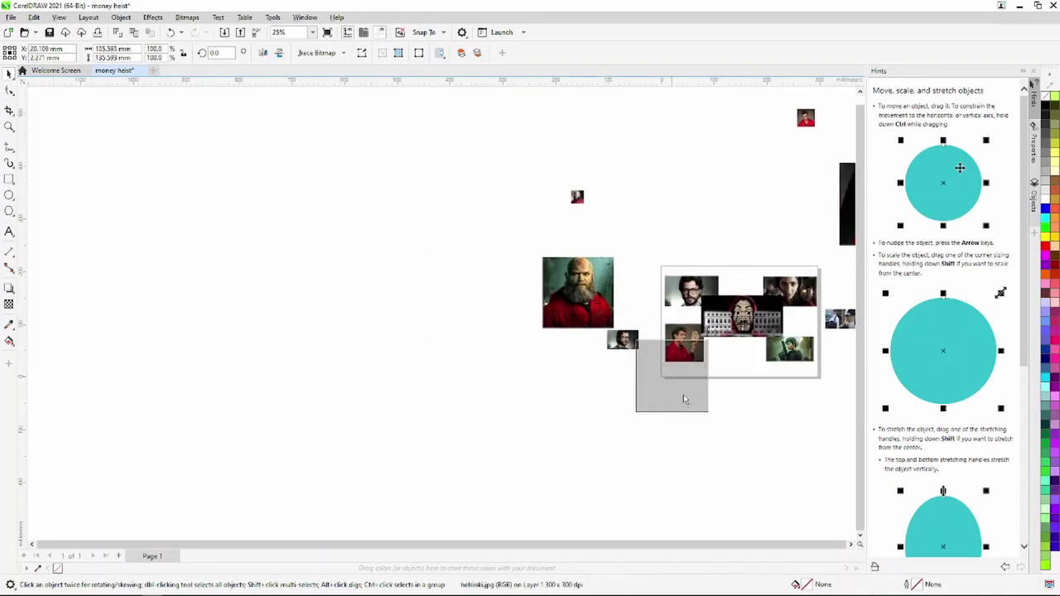
{"action": "left_click_drag", "start_coordinate": [684, 400], "coordinate": [684, 400]}
{"action": "scroll", "coordinate": [684, 399], "scroll_direction": "up", "scroll_amount": 2}
{"action": "scroll", "coordinate": [714, 480], "scroll_direction": "up", "scroll_amount": 1}
{"action": "left_click_drag", "start_coordinate": [714, 484], "coordinate": [613, 377]}
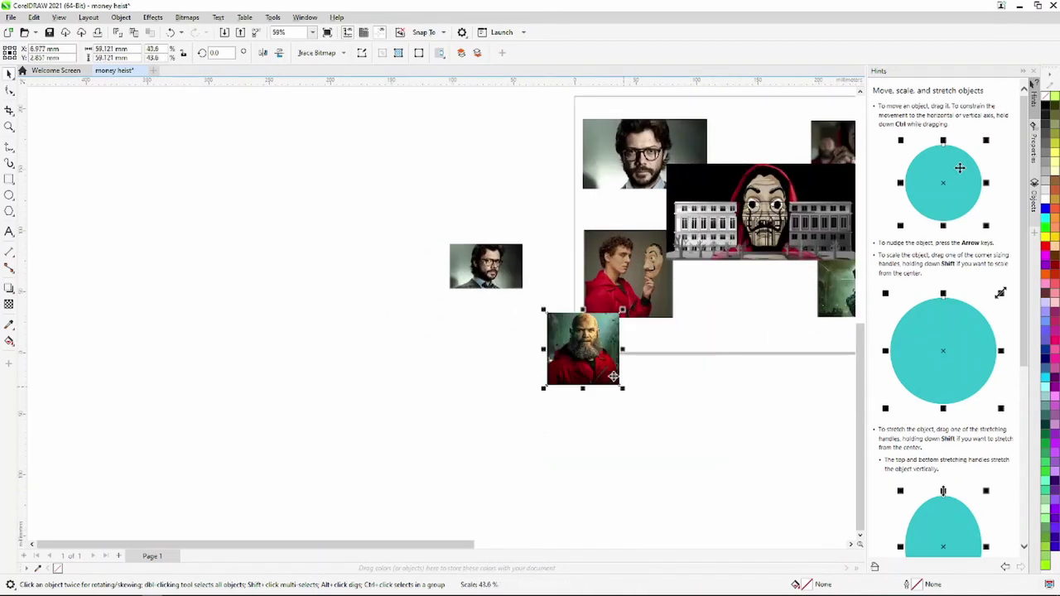
{"action": "left_click_drag", "start_coordinate": [612, 319], "coordinate": [611, 209]}
Step: Shrink the bald man's photo further and tuck it between the Professor and young man
{"action": "scroll", "coordinate": [611, 209], "scroll_direction": "up", "scroll_amount": 2}
{"action": "scroll", "coordinate": [611, 209], "scroll_direction": "up", "scroll_amount": 2}
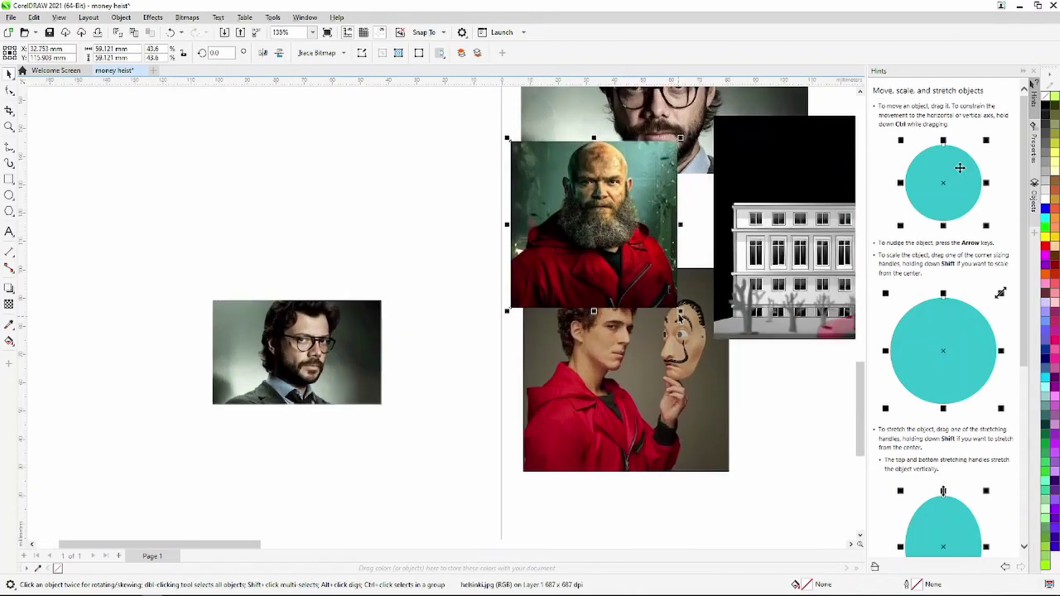
{"action": "left_click_drag", "start_coordinate": [676, 306], "coordinate": [615, 246]}
{"action": "left_click_drag", "start_coordinate": [566, 187], "coordinate": [620, 200]}
{"action": "scroll", "coordinate": [623, 196], "scroll_direction": "down", "scroll_amount": 2}
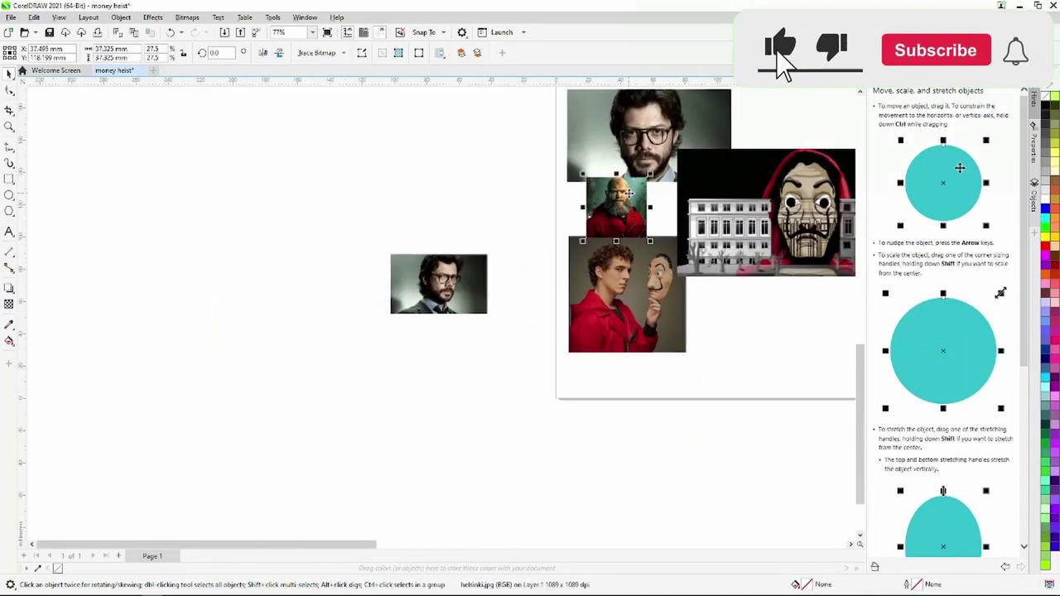
{"action": "scroll", "coordinate": [626, 196], "scroll_direction": "down", "scroll_amount": 3}
{"action": "scroll", "coordinate": [741, 211], "scroll_direction": "up", "scroll_amount": 2}
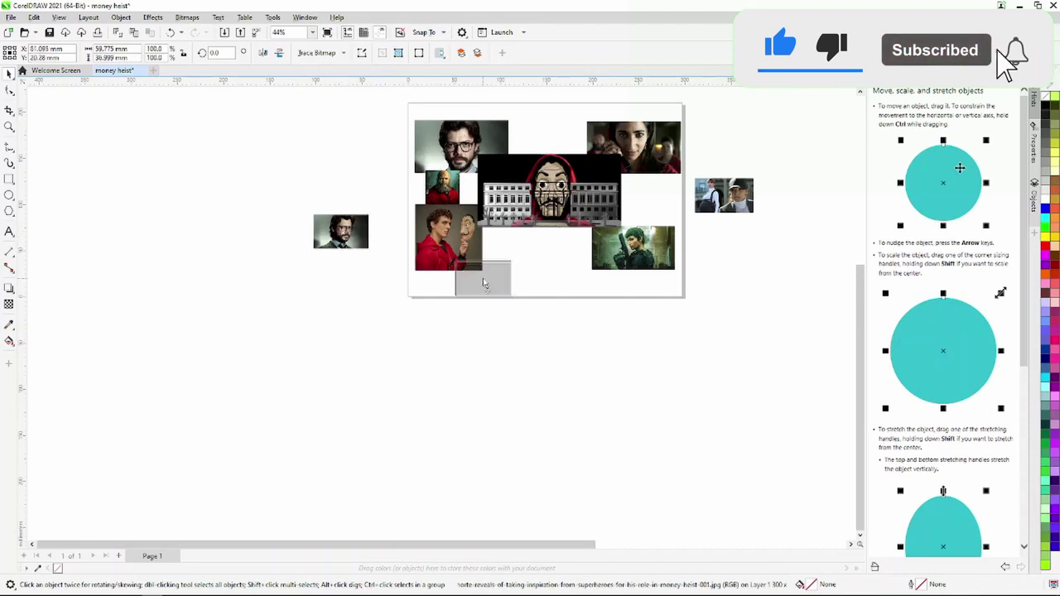
Step: Move the second Professor photo in and shrink it onto the young man's lower corner
{"action": "left_click_drag", "start_coordinate": [350, 241], "coordinate": [516, 301]}
{"action": "scroll", "coordinate": [522, 286], "scroll_direction": "up", "scroll_amount": 2}
{"action": "scroll", "coordinate": [521, 286], "scroll_direction": "up", "scroll_amount": 3}
{"action": "mouse_move", "coordinate": [557, 354]}
{"action": "left_mouse_down"}
{"action": "mouse_move", "coordinate": [488, 306]}
{"action": "mouse_move", "coordinate": [286, 245]}
{"action": "left_mouse_up"}
{"action": "scroll", "coordinate": [286, 245], "scroll_direction": "down", "scroll_amount": 2}
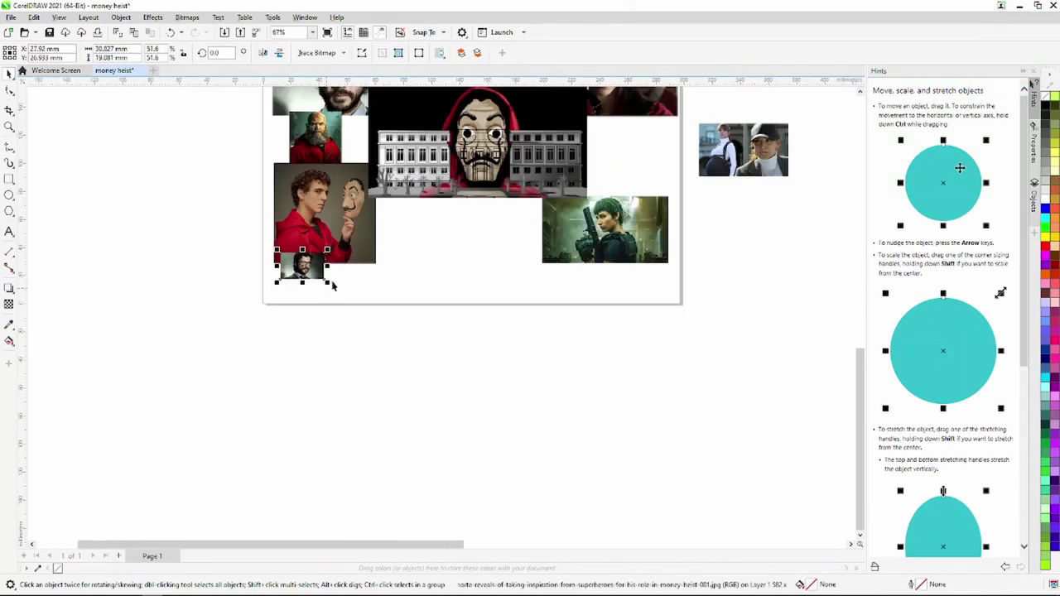
{"action": "scroll", "coordinate": [348, 248], "scroll_direction": "down", "scroll_amount": 2}
{"action": "scroll", "coordinate": [364, 248], "scroll_direction": "down", "scroll_amount": 1}
{"action": "scroll", "coordinate": [539, 155], "scroll_direction": "up", "scroll_amount": 3}
Step: Move the man-on-the-phone photo next to the collage
{"action": "mouse_move", "coordinate": [539, 156]}
{"action": "left_mouse_down"}
{"action": "mouse_move", "coordinate": [296, 489]}
{"action": "mouse_move", "coordinate": [188, 473]}
{"action": "mouse_move", "coordinate": [106, 398]}
{"action": "left_mouse_up"}
{"action": "scroll", "coordinate": [188, 473], "scroll_direction": "down", "scroll_amount": 2}
{"action": "scroll", "coordinate": [232, 482], "scroll_direction": "up", "scroll_amount": 3}
{"action": "scroll", "coordinate": [220, 534], "scroll_direction": "left", "scroll_amount": 3}
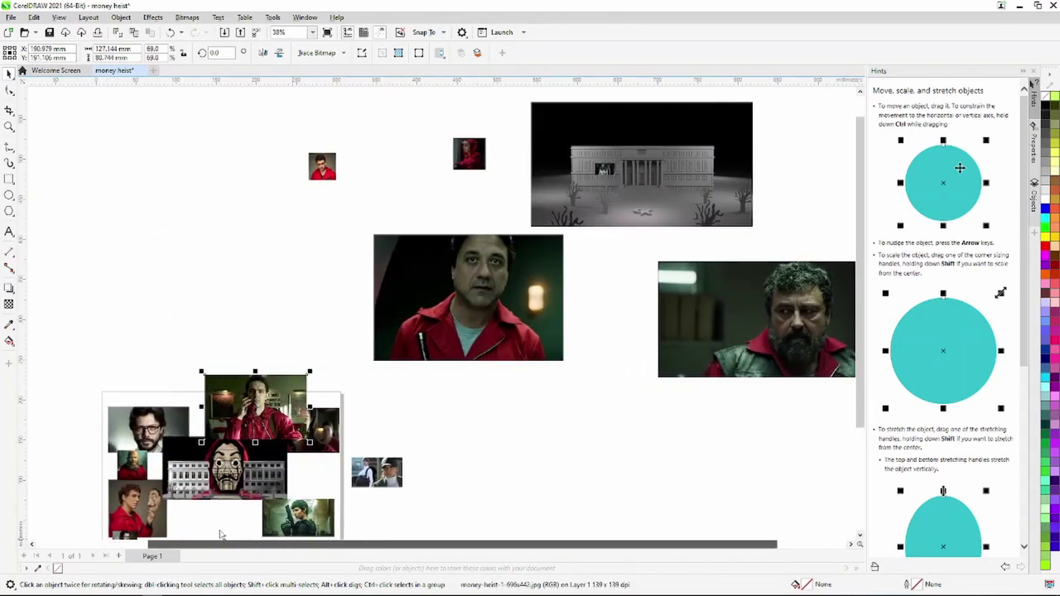
{"action": "scroll", "coordinate": [522, 538], "scroll_direction": "up", "scroll_amount": 2}
{"action": "scroll", "coordinate": [523, 538], "scroll_direction": "down", "scroll_amount": 3}
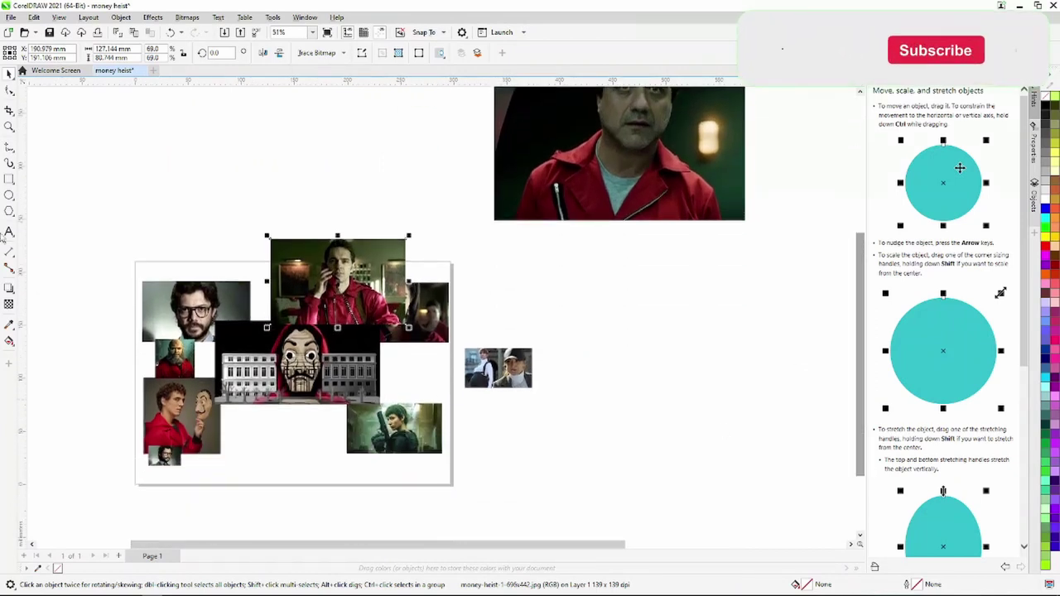
Step: Shrink the phone photo and position it at the top of the collage
{"action": "left_click_drag", "start_coordinate": [414, 335], "coordinate": [351, 319]}
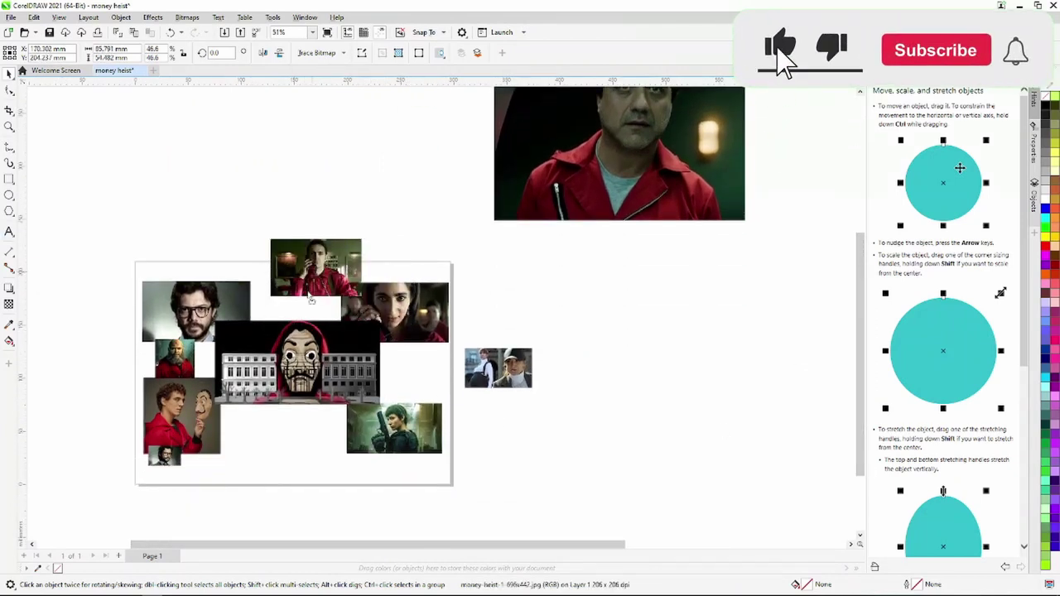
{"action": "scroll", "coordinate": [310, 300], "scroll_direction": "up", "scroll_amount": 5}
{"action": "scroll", "coordinate": [372, 356], "scroll_direction": "up", "scroll_amount": 1}
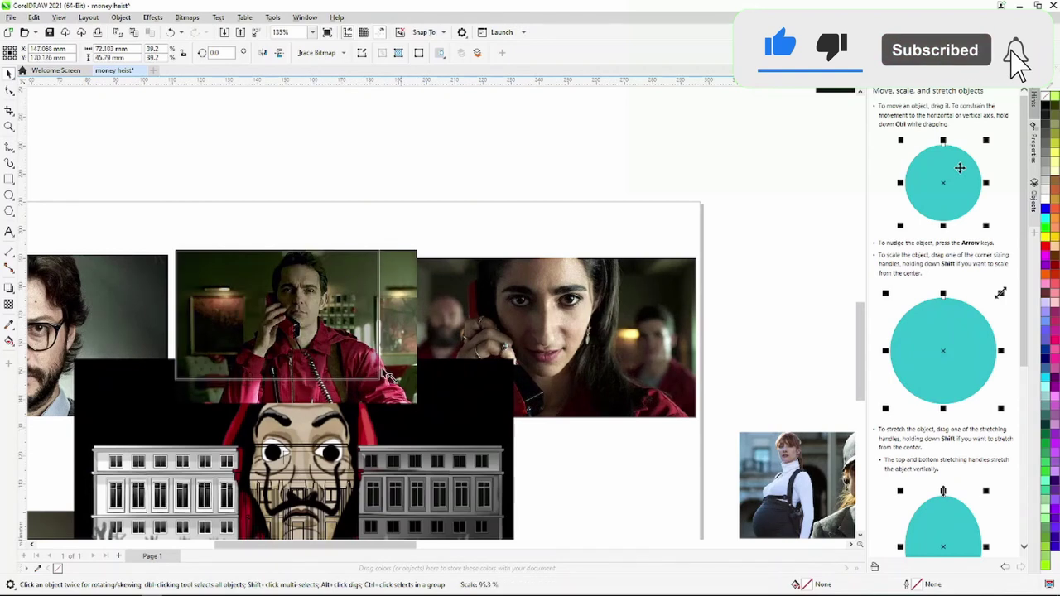
{"action": "left_click_drag", "start_coordinate": [420, 406], "coordinate": [367, 364]}
{"action": "left_click_drag", "start_coordinate": [261, 301], "coordinate": [290, 278]}
{"action": "scroll", "coordinate": [294, 272], "scroll_direction": "down", "scroll_amount": 1}
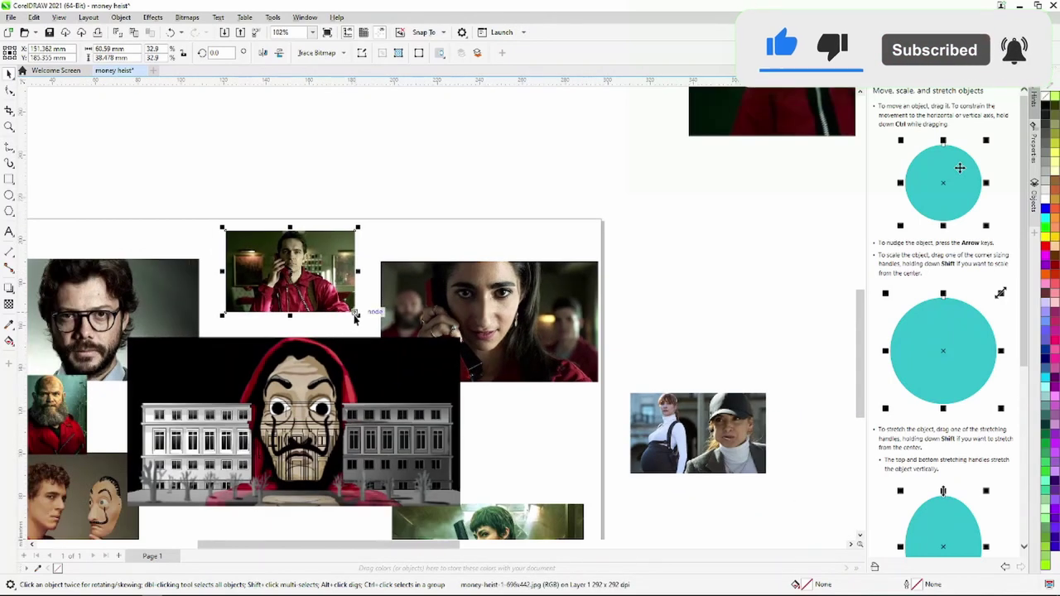
{"action": "left_click_drag", "start_coordinate": [357, 314], "coordinate": [367, 321]}
{"action": "left_click_drag", "start_coordinate": [294, 277], "coordinate": [292, 284]}
Step: Bring the red-jacket photo into the collage and enlarge it to about double size
{"action": "scroll", "coordinate": [291, 284], "scroll_direction": "down", "scroll_amount": 2}
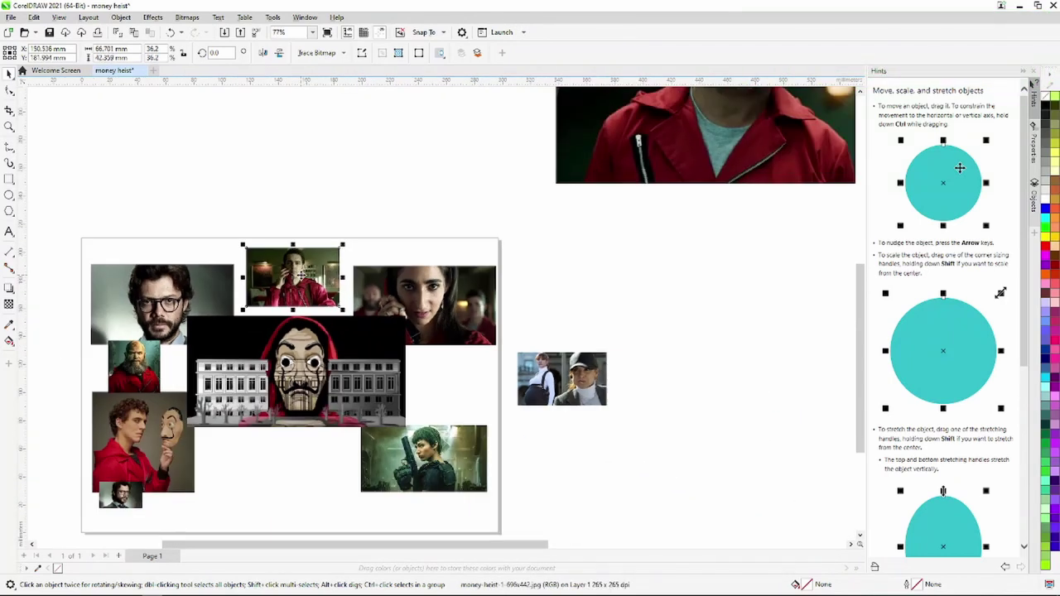
{"action": "scroll", "coordinate": [426, 282], "scroll_direction": "down", "scroll_amount": 3}
{"action": "scroll", "coordinate": [431, 345], "scroll_direction": "down", "scroll_amount": 4}
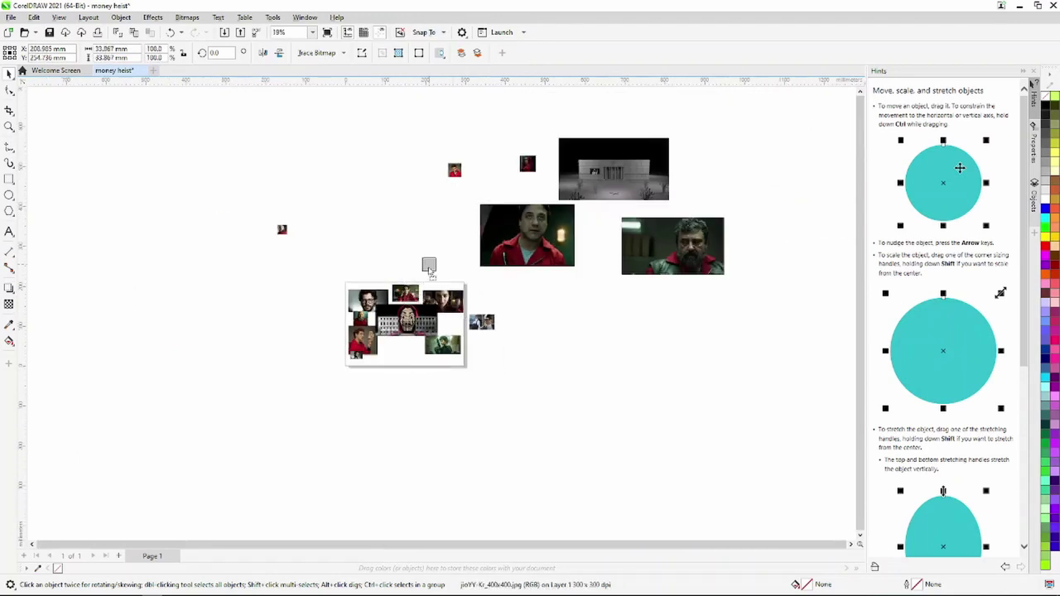
{"action": "scroll", "coordinate": [428, 269], "scroll_direction": "up", "scroll_amount": 5}
{"action": "left_click_drag", "start_coordinate": [414, 265], "coordinate": [331, 464]}
{"action": "scroll", "coordinate": [331, 497], "scroll_direction": "down", "scroll_amount": 4}
{"action": "scroll", "coordinate": [382, 389], "scroll_direction": "up", "scroll_amount": 6}
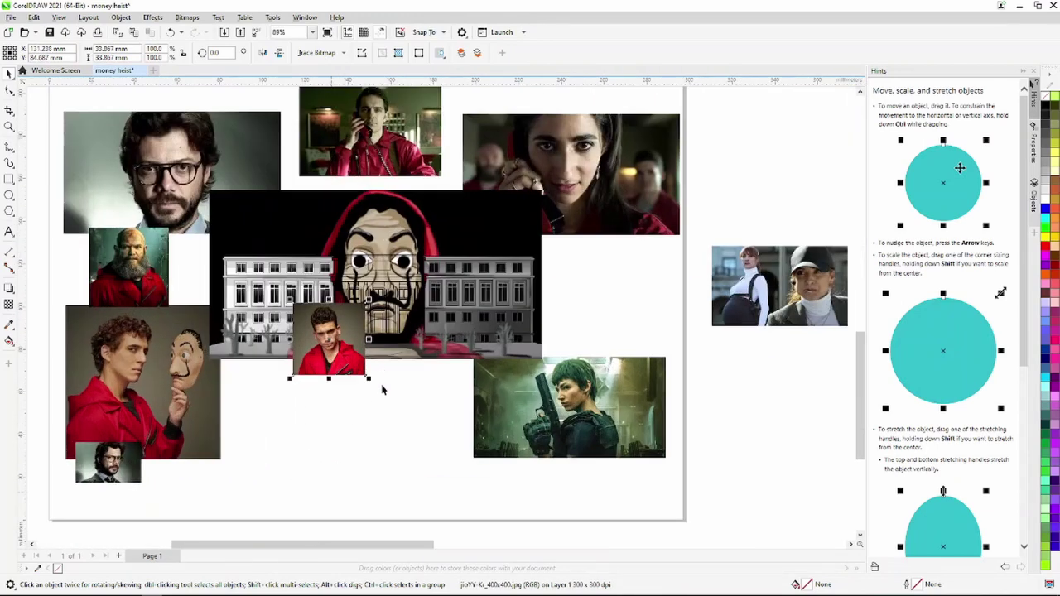
{"action": "mouse_move", "coordinate": [369, 379]}
{"action": "left_mouse_down"}
{"action": "mouse_move", "coordinate": [441, 449]}
{"action": "mouse_move", "coordinate": [370, 412]}
{"action": "mouse_move", "coordinate": [359, 436]}
{"action": "left_mouse_up"}
Step: Change the red-jacket photo's stacking order via the right-click Order menu
{"action": "scroll", "coordinate": [359, 436], "scroll_direction": "down", "scroll_amount": 3}
{"action": "scroll", "coordinate": [356, 416], "scroll_direction": "up", "scroll_amount": 2}
{"action": "right_click", "coordinate": [356, 416]}
{"action": "mouse_move", "coordinate": [377, 201]}
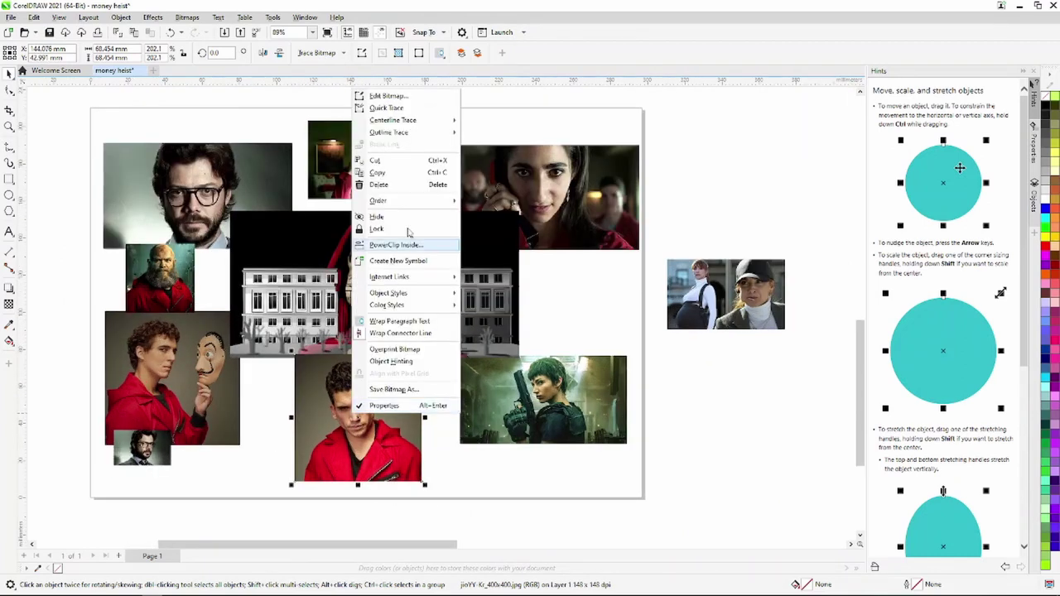
{"action": "left_click", "coordinate": [513, 213]}
Step: Shrink the two-women photo to 43.2% and move it left
{"action": "scroll", "coordinate": [382, 412], "scroll_direction": "up", "scroll_amount": 3}
{"action": "scroll", "coordinate": [383, 411], "scroll_direction": "up", "scroll_amount": 2}
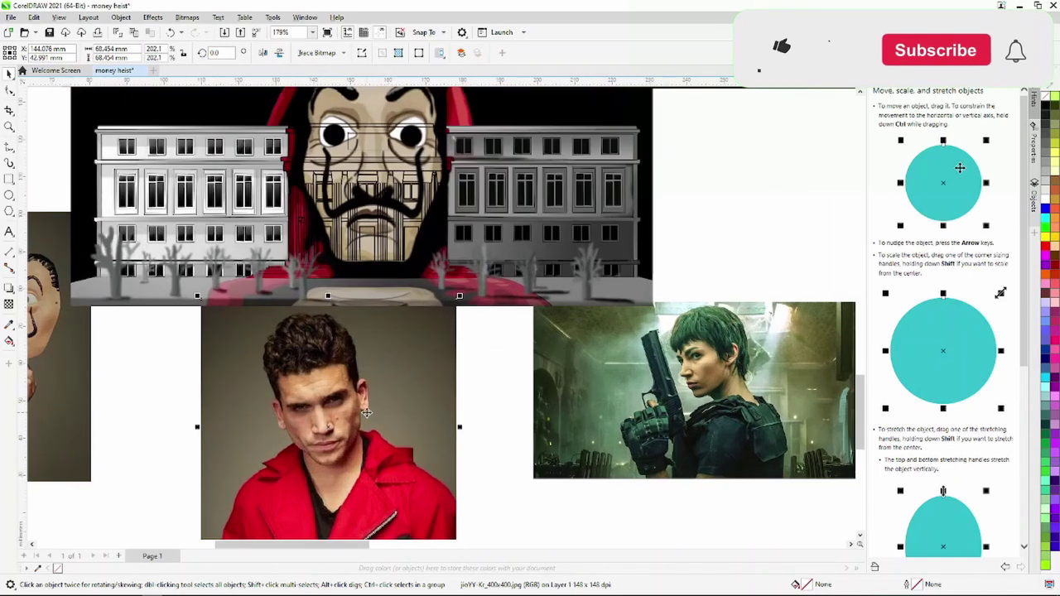
{"action": "scroll", "coordinate": [356, 404], "scroll_direction": "down", "scroll_amount": 5}
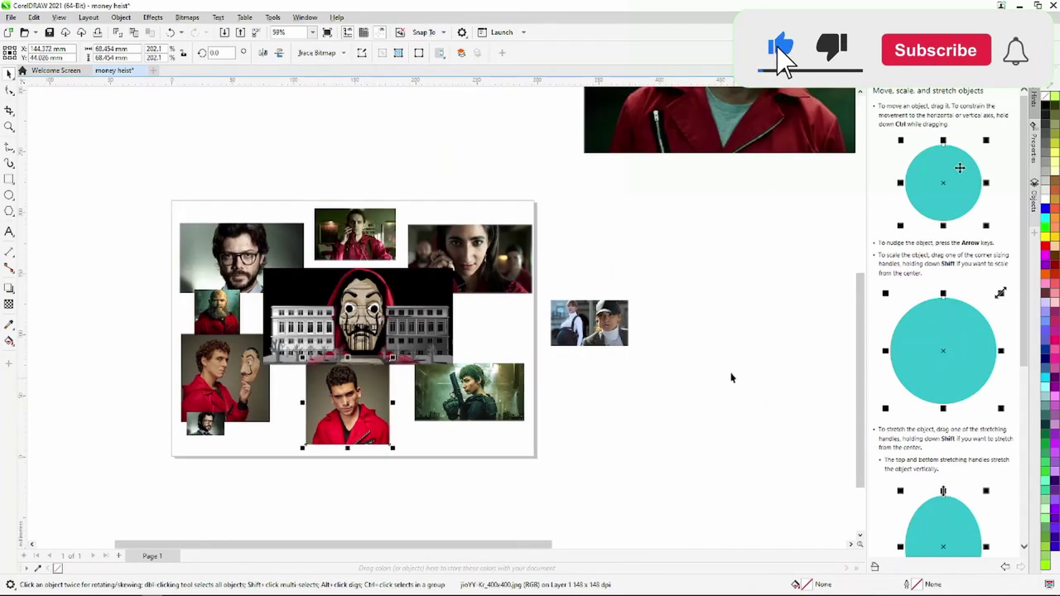
{"action": "scroll", "coordinate": [731, 373], "scroll_direction": "up", "scroll_amount": 1}
{"action": "mouse_move", "coordinate": [601, 346]}
{"action": "left_mouse_down"}
{"action": "mouse_move", "coordinate": [574, 338]}
{"action": "mouse_move", "coordinate": [562, 318]}
{"action": "mouse_move", "coordinate": [453, 317]}
{"action": "left_mouse_up"}
Step: Shrink the small right-side photo further and shift it left
{"action": "scroll", "coordinate": [520, 373], "scroll_direction": "up", "scroll_amount": 6}
{"action": "mouse_move", "coordinate": [521, 369]}
{"action": "left_mouse_down"}
{"action": "mouse_move", "coordinate": [453, 321]}
{"action": "mouse_move", "coordinate": [375, 298]}
{"action": "left_mouse_up"}
{"action": "scroll", "coordinate": [331, 240], "scroll_direction": "down", "scroll_amount": 2}
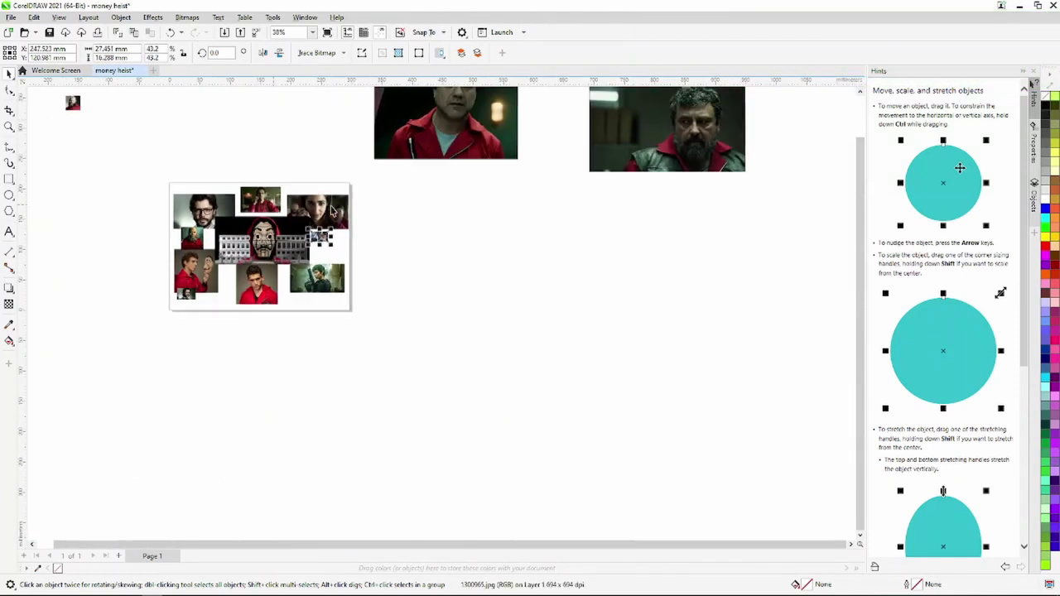
Step: Bring the man photo beside the collage and scale it to about half size
{"action": "mouse_move", "coordinate": [447, 124]}
{"action": "left_mouse_down"}
{"action": "mouse_move", "coordinate": [447, 295]}
{"action": "mouse_move", "coordinate": [386, 265]}
{"action": "left_mouse_up"}
{"action": "scroll", "coordinate": [497, 343], "scroll_direction": "up", "scroll_amount": 2}
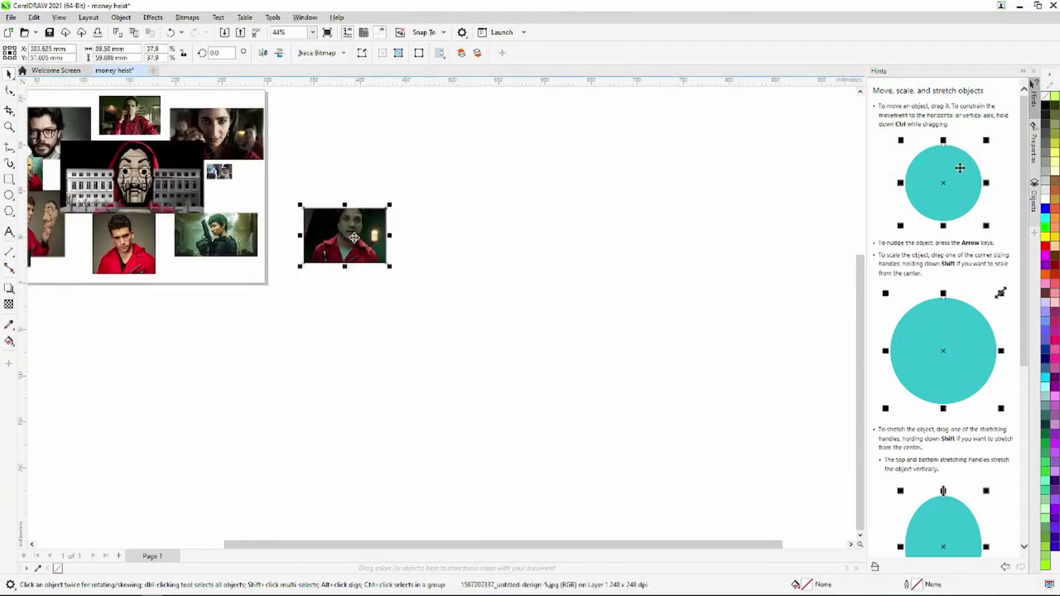
{"action": "left_click_drag", "start_coordinate": [343, 229], "coordinate": [260, 208]}
{"action": "scroll", "coordinate": [260, 208], "scroll_direction": "up", "scroll_amount": 2}
{"action": "left_click_drag", "start_coordinate": [353, 284], "coordinate": [252, 220]}
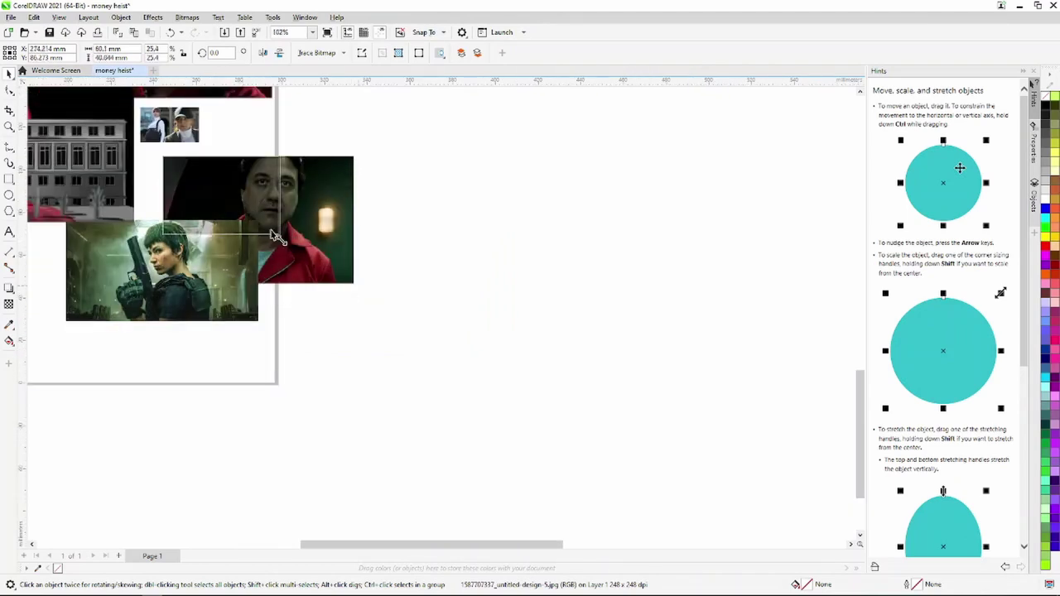
{"action": "scroll", "coordinate": [248, 219], "scroll_direction": "up", "scroll_amount": 1}
Step: Shrink the man photo further and fit it into the collage's upper right
{"action": "scroll", "coordinate": [231, 217], "scroll_direction": "down", "scroll_amount": 1}
{"action": "scroll", "coordinate": [217, 215], "scroll_direction": "up", "scroll_amount": 2}
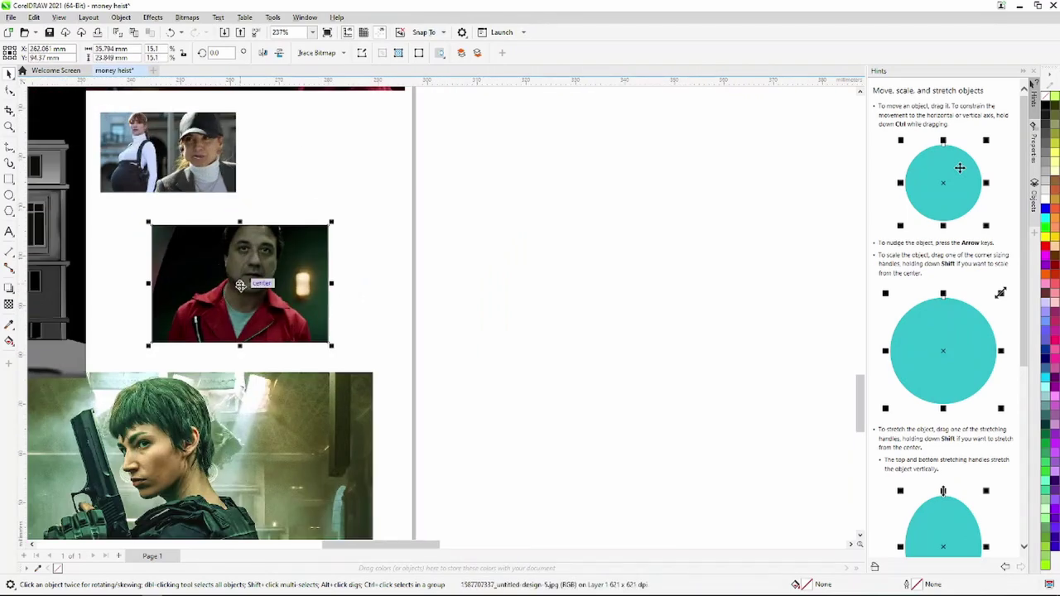
{"action": "left_click_drag", "start_coordinate": [331, 345], "coordinate": [243, 301]}
{"action": "left_click_drag", "start_coordinate": [194, 274], "coordinate": [277, 209]}
{"action": "scroll", "coordinate": [277, 209], "scroll_direction": "down", "scroll_amount": 3}
{"action": "left_click_drag", "start_coordinate": [319, 237], "coordinate": [346, 236]}
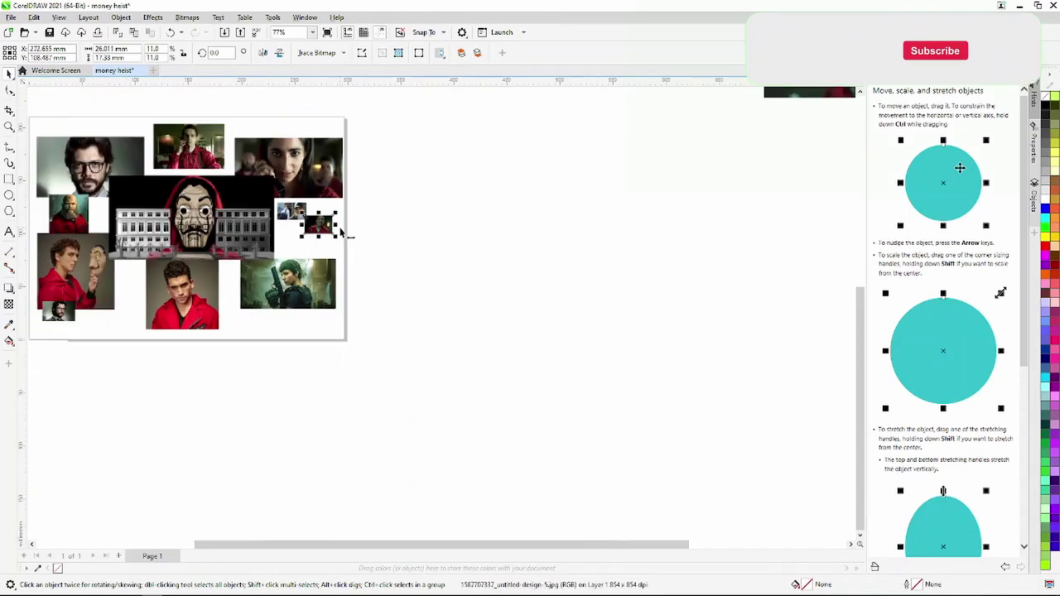
{"action": "scroll", "coordinate": [341, 233], "scroll_direction": "down", "scroll_amount": 2}
Step: Bring the bearded man photo onto the page and shrink it over the collage bottom
{"action": "left_click_drag", "start_coordinate": [661, 120], "coordinate": [405, 277]}
{"action": "scroll", "coordinate": [410, 274], "scroll_direction": "up", "scroll_amount": 3}
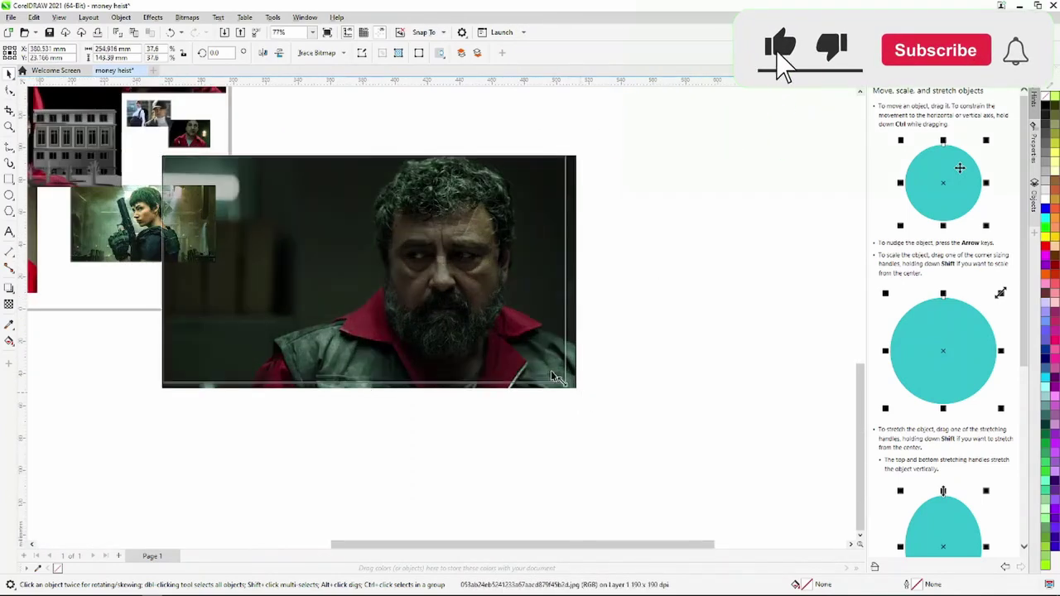
{"action": "left_click_drag", "start_coordinate": [556, 377], "coordinate": [379, 279]}
{"action": "left_click_drag", "start_coordinate": [273, 219], "coordinate": [201, 342]}
{"action": "left_click_drag", "start_coordinate": [448, 544], "coordinate": [290, 549]}
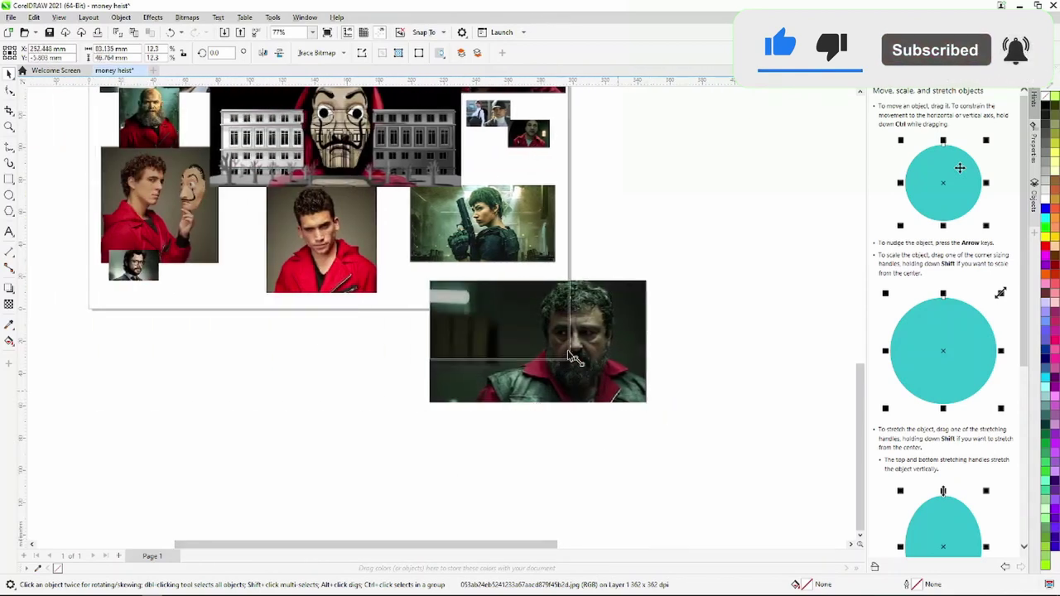
{"action": "left_click_drag", "start_coordinate": [648, 404], "coordinate": [460, 284]}
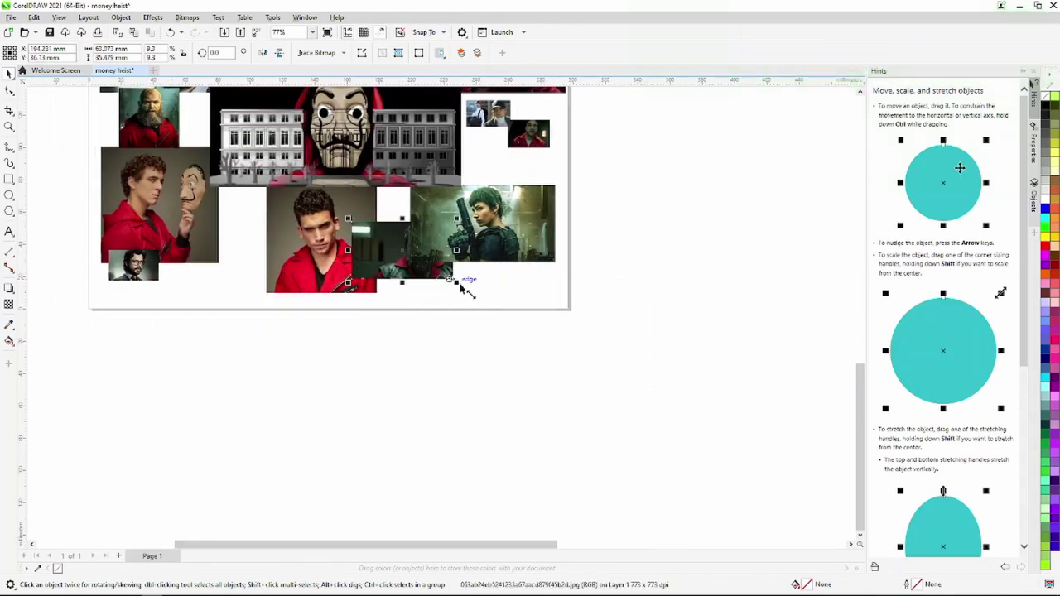
Step: Set the bearded man photo's order to To Front of Page
{"action": "right_click", "coordinate": [407, 249]}
{"action": "left_click", "coordinate": [437, 361]}
{"action": "left_click", "coordinate": [530, 362]}
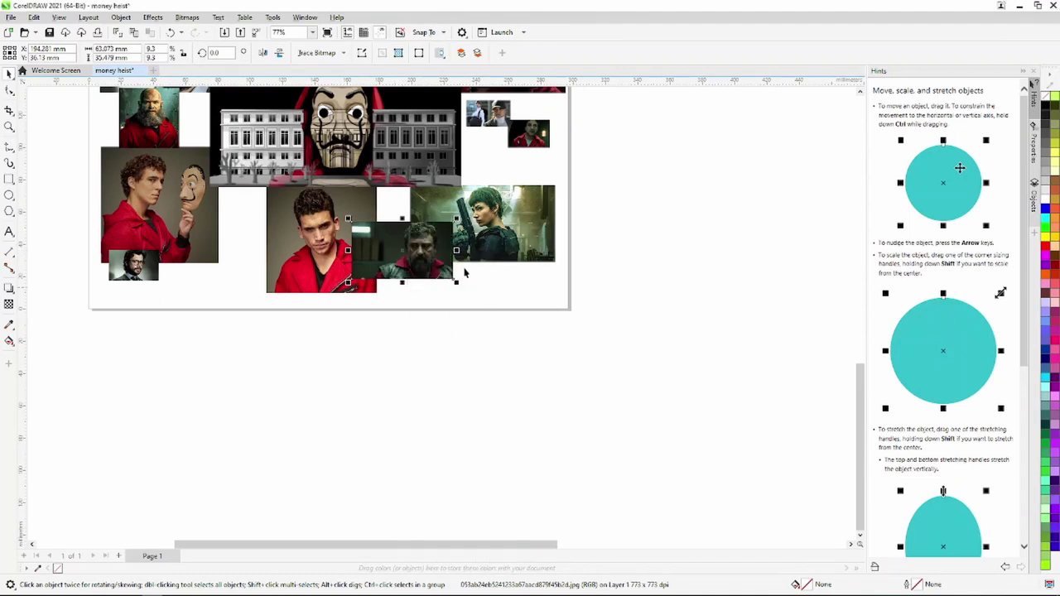
{"action": "scroll", "coordinate": [461, 281], "scroll_direction": "up", "scroll_amount": 2}
Step: Shrink the bearded man photo to 8.5% and place it in the lower middle
{"action": "left_click_drag", "start_coordinate": [446, 298], "coordinate": [426, 285]}
{"action": "left_click_drag", "start_coordinate": [332, 238], "coordinate": [349, 295]}
{"action": "scroll", "coordinate": [381, 207], "scroll_direction": "down", "scroll_amount": 2}
{"action": "scroll", "coordinate": [397, 166], "scroll_direction": "down", "scroll_amount": 2}
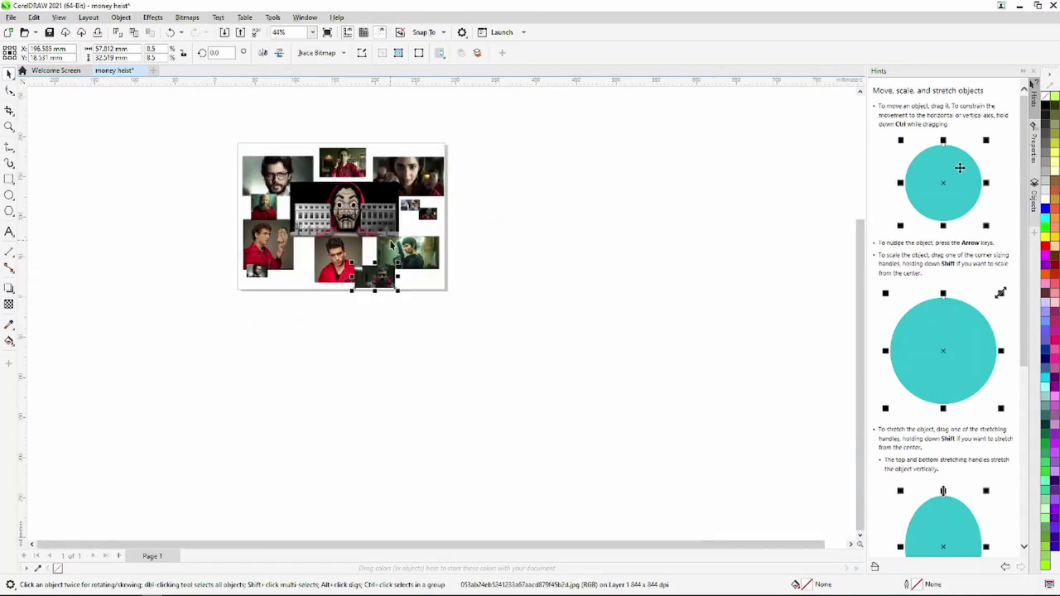
{"action": "scroll", "coordinate": [414, 123], "scroll_direction": "down", "scroll_amount": 2}
{"action": "scroll", "coordinate": [306, 120], "scroll_direction": "up", "scroll_amount": 2}
Step: Move the dark building photo nearer the collage
{"action": "scroll", "coordinate": [584, 287], "scroll_direction": "down", "scroll_amount": 2}
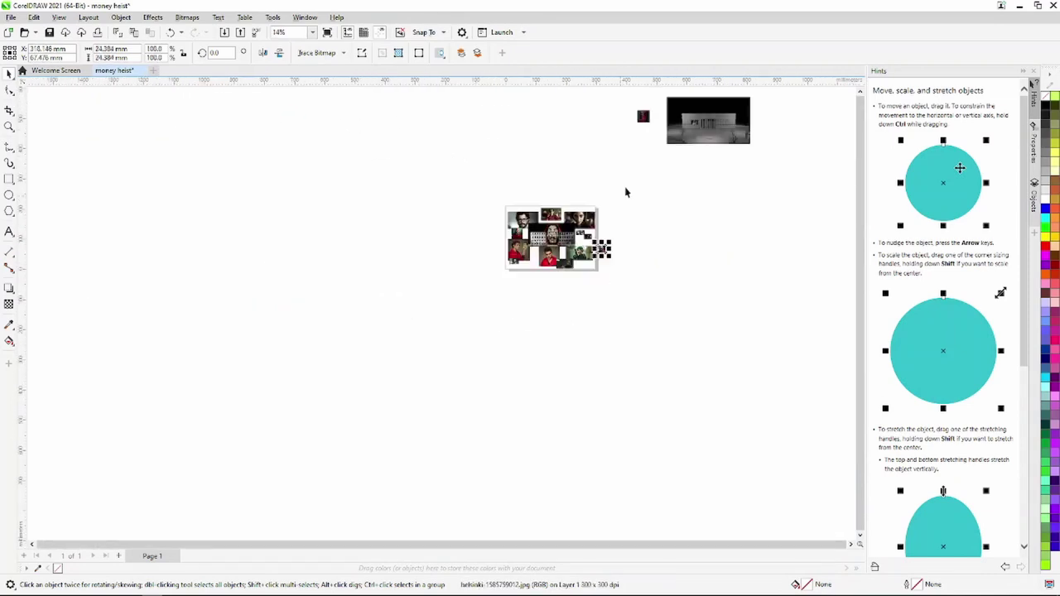
{"action": "left_click_drag", "start_coordinate": [687, 121], "coordinate": [664, 265]}
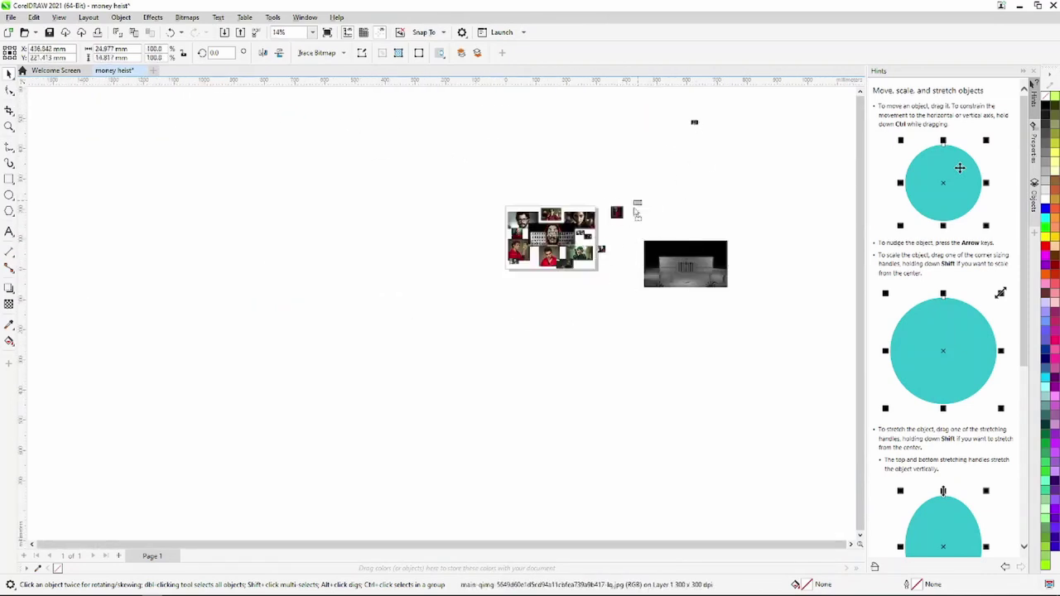
{"action": "scroll", "coordinate": [637, 213], "scroll_direction": "up", "scroll_amount": 3}
{"action": "scroll", "coordinate": [591, 237], "scroll_direction": "up", "scroll_amount": 3}
{"action": "scroll", "coordinate": [538, 230], "scroll_direction": "up", "scroll_amount": 3}
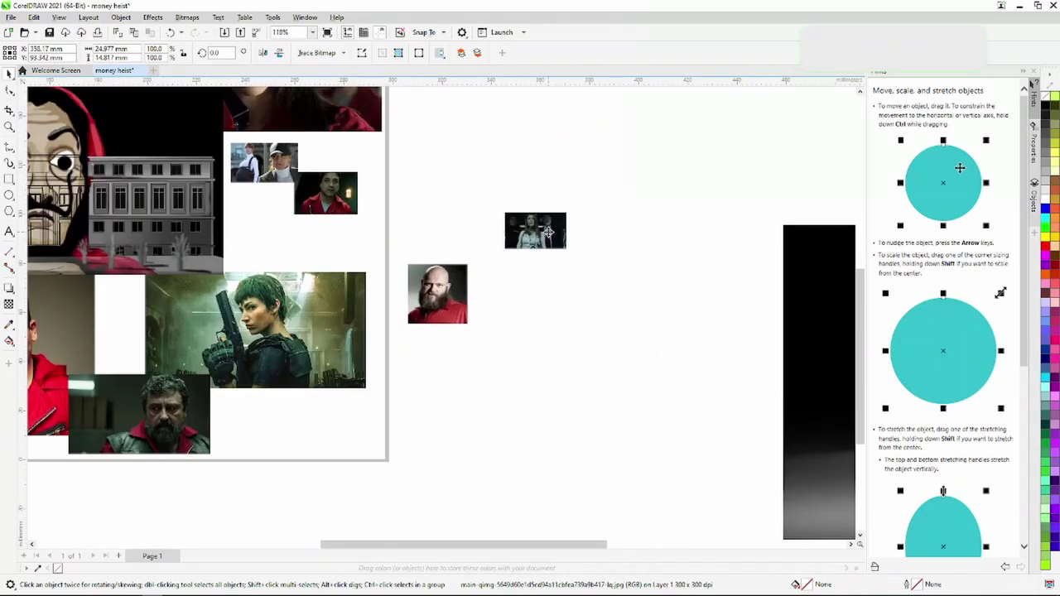
Step: Enlarge the woman-with-agents photo and place it under the two-women photo
{"action": "left_click_drag", "start_coordinate": [548, 232], "coordinate": [280, 220]}
{"action": "scroll", "coordinate": [292, 206], "scroll_direction": "up", "scroll_amount": 3}
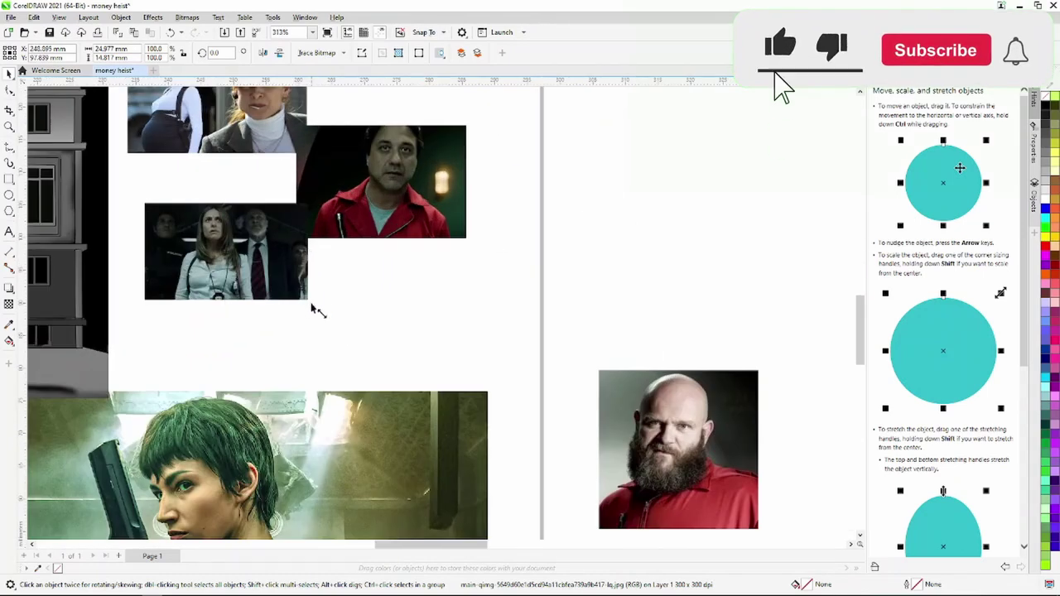
{"action": "left_click_drag", "start_coordinate": [313, 308], "coordinate": [359, 333]}
{"action": "left_click_drag", "start_coordinate": [249, 265], "coordinate": [220, 264]}
Step: Nudge the red-jumpsuit man photo down-right and enlarge it slightly
{"action": "left_click", "coordinate": [380, 176]}
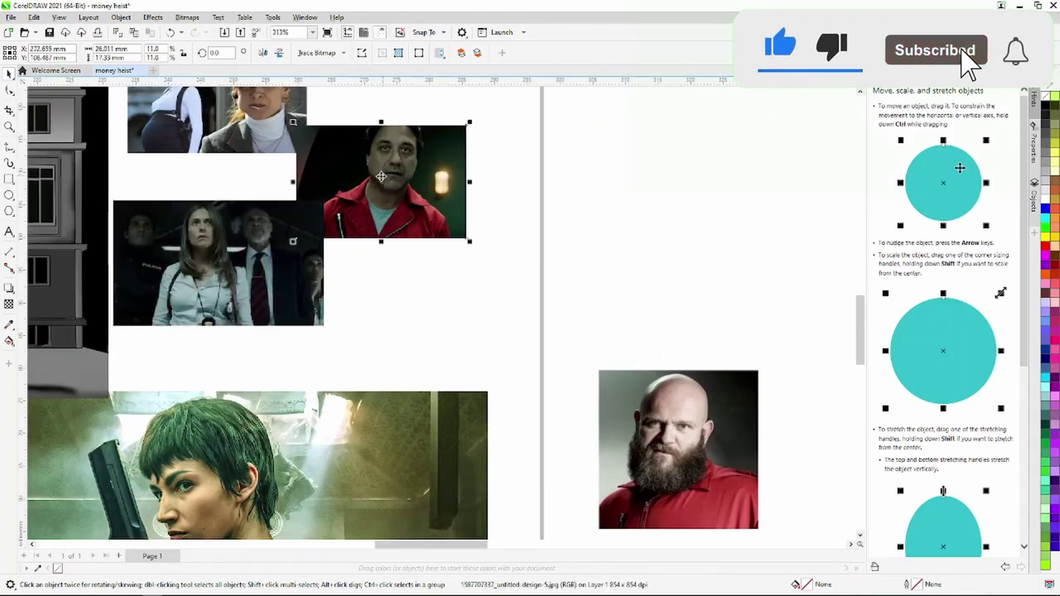
{"action": "left_click_drag", "start_coordinate": [380, 176], "coordinate": [415, 216]}
{"action": "left_click_drag", "start_coordinate": [482, 258], "coordinate": [522, 282]}
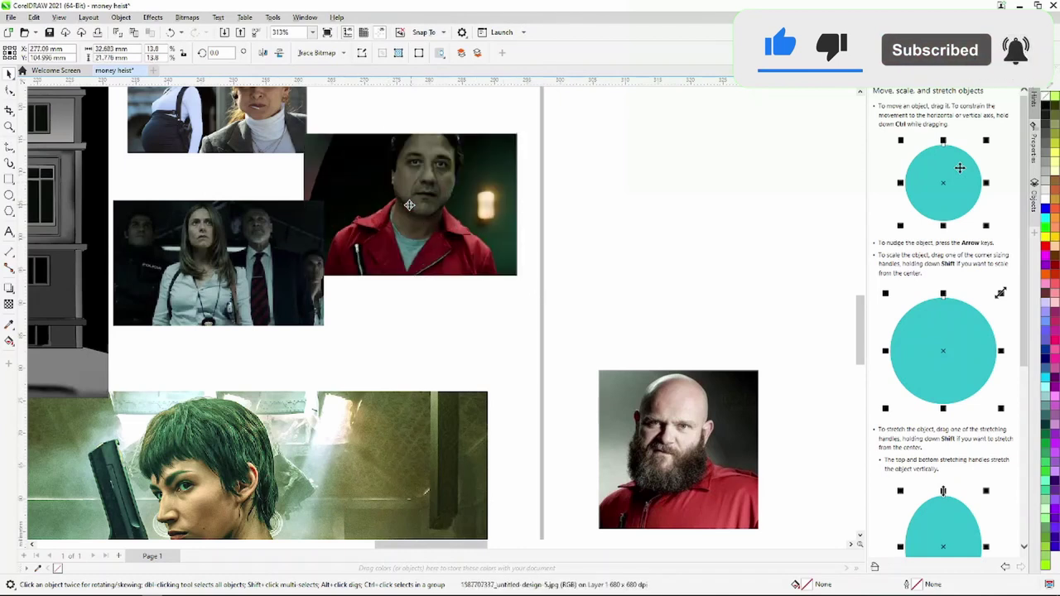
{"action": "scroll", "coordinate": [409, 132], "scroll_direction": "down", "scroll_amount": 3}
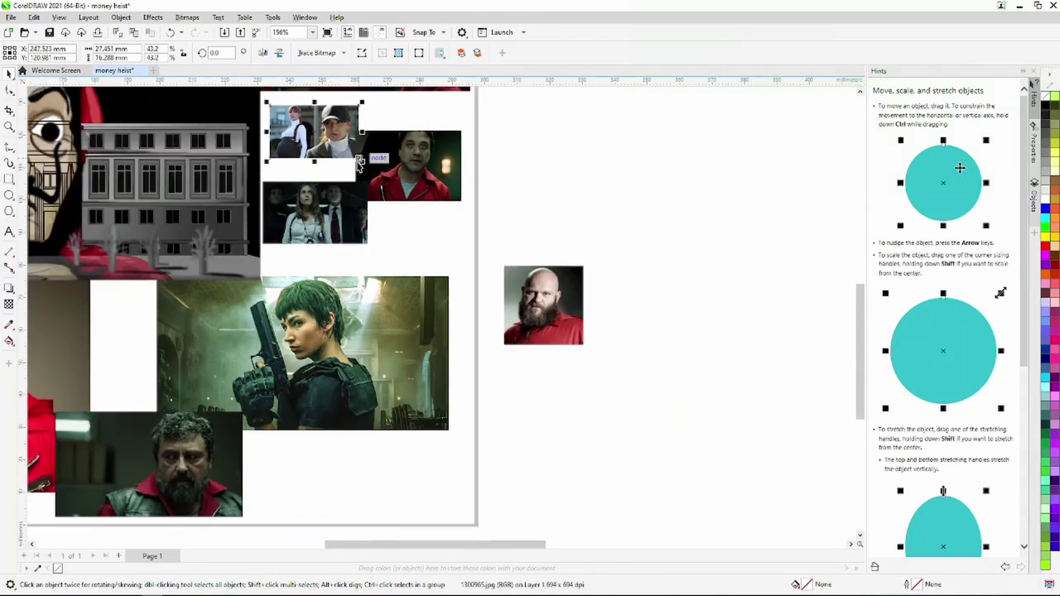
{"action": "scroll", "coordinate": [389, 179], "scroll_direction": "down", "scroll_amount": 3}
Step: Move the bald-man photo onto the collage and the building image below it
{"action": "mouse_move", "coordinate": [454, 232]}
{"action": "left_mouse_down"}
{"action": "mouse_move", "coordinate": [367, 300]}
{"action": "mouse_move", "coordinate": [232, 310]}
{"action": "left_mouse_up"}
{"action": "left_click", "coordinate": [351, 470]}
{"action": "left_click_drag", "start_coordinate": [361, 547], "coordinate": [314, 546]}
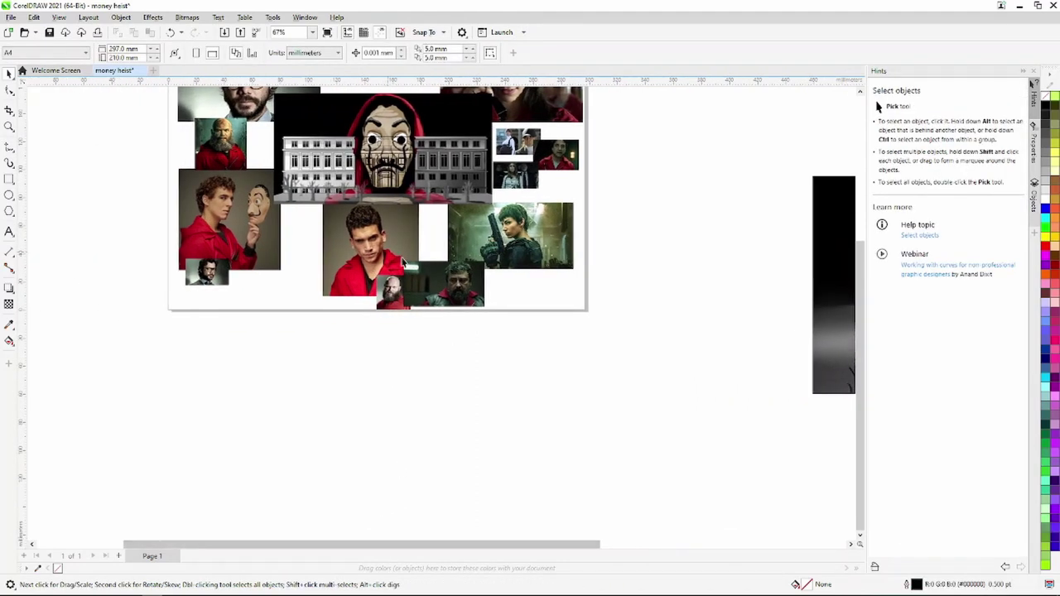
{"action": "scroll", "coordinate": [448, 333], "scroll_direction": "down", "scroll_amount": 1}
{"action": "scroll", "coordinate": [580, 279], "scroll_direction": "down", "scroll_amount": 2}
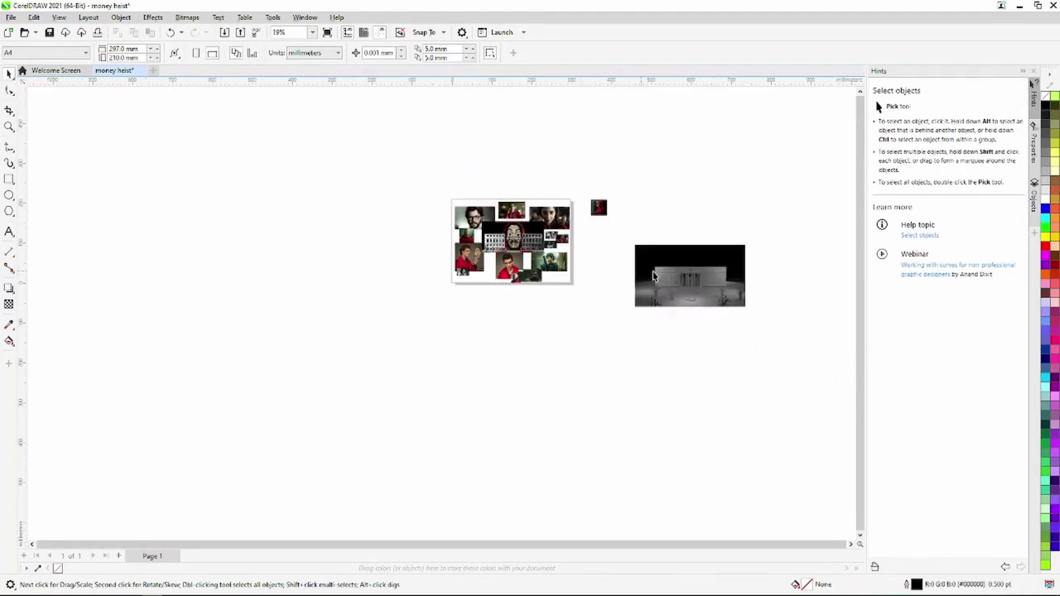
{"action": "scroll", "coordinate": [647, 282], "scroll_direction": "up", "scroll_amount": 1}
{"action": "left_click_drag", "start_coordinate": [710, 290], "coordinate": [400, 361]}
{"action": "scroll", "coordinate": [432, 277], "scroll_direction": "up", "scroll_amount": 2}
{"action": "scroll", "coordinate": [431, 278], "scroll_direction": "up", "scroll_amount": 1}
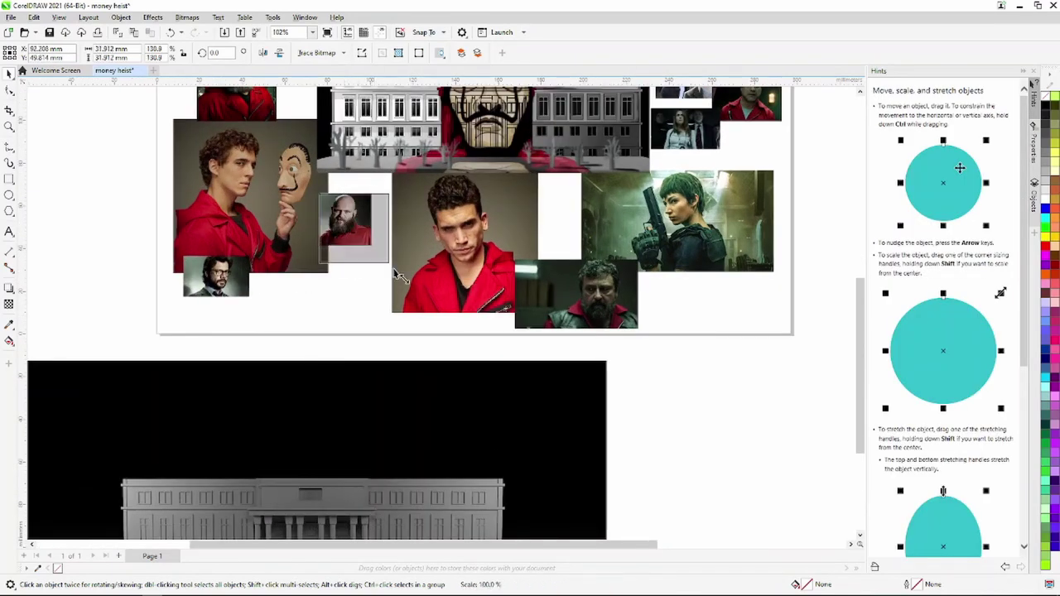
Step: Enlarge the bald-man photo to 196% and fit it left of the red-jacket portrait
{"action": "mouse_move", "coordinate": [374, 248]}
{"action": "left_mouse_down"}
{"action": "mouse_move", "coordinate": [407, 281]}
{"action": "mouse_move", "coordinate": [353, 240]}
{"action": "mouse_move", "coordinate": [339, 283]}
{"action": "left_mouse_up"}
{"action": "left_click_drag", "start_coordinate": [389, 336], "coordinate": [400, 344]}
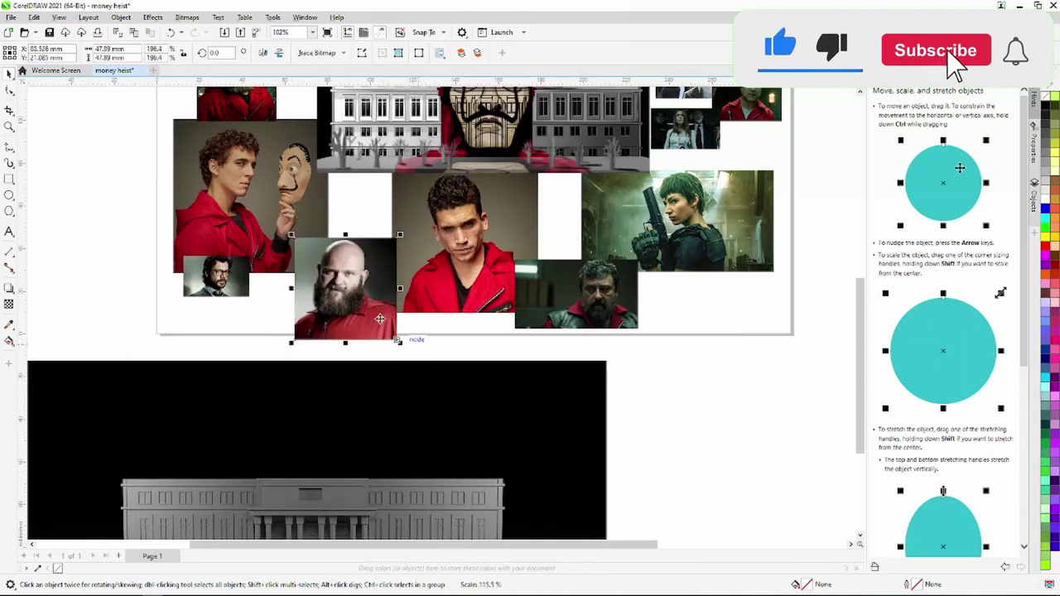
{"action": "left_click_drag", "start_coordinate": [348, 289], "coordinate": [352, 272]}
{"action": "scroll", "coordinate": [352, 272], "scroll_direction": "down", "scroll_amount": 2}
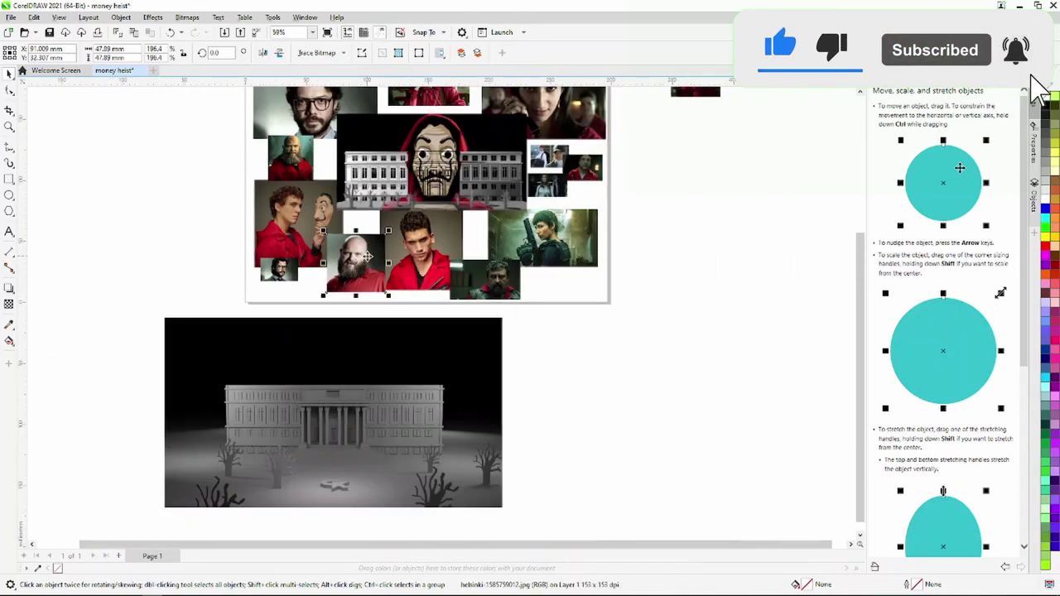
{"action": "scroll", "coordinate": [352, 271], "scroll_direction": "down", "scroll_amount": 1}
Step: Move the building image right and shrink it to a small thumbnail
{"action": "left_click_drag", "start_coordinate": [355, 393], "coordinate": [568, 395]}
{"action": "left_click_drag", "start_coordinate": [703, 441], "coordinate": [539, 338]}
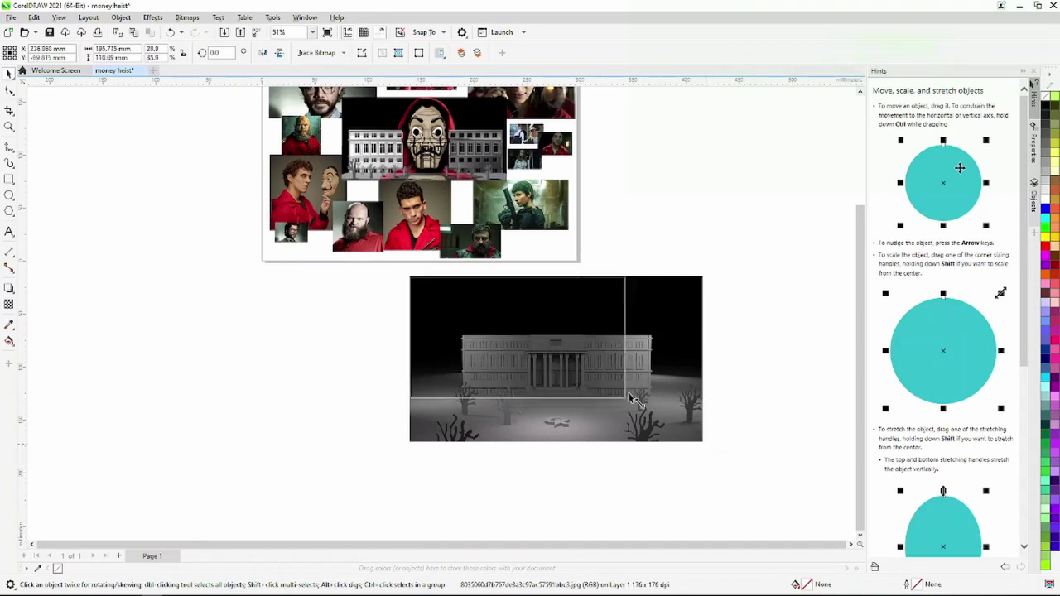
{"action": "scroll", "coordinate": [534, 330], "scroll_direction": "down", "scroll_amount": 2}
{"action": "scroll", "coordinate": [598, 199], "scroll_direction": "up", "scroll_amount": 2}
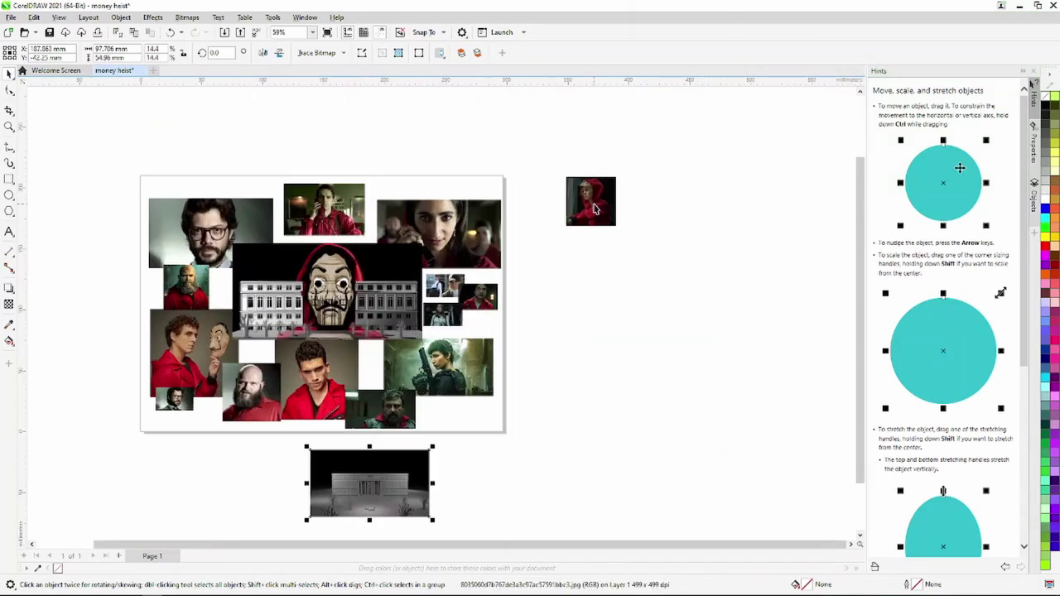
Step: Shrink the red-hood photo to about two-thirds and set it into the lower-right gap
{"action": "left_click_drag", "start_coordinate": [536, 351], "coordinate": [473, 405]}
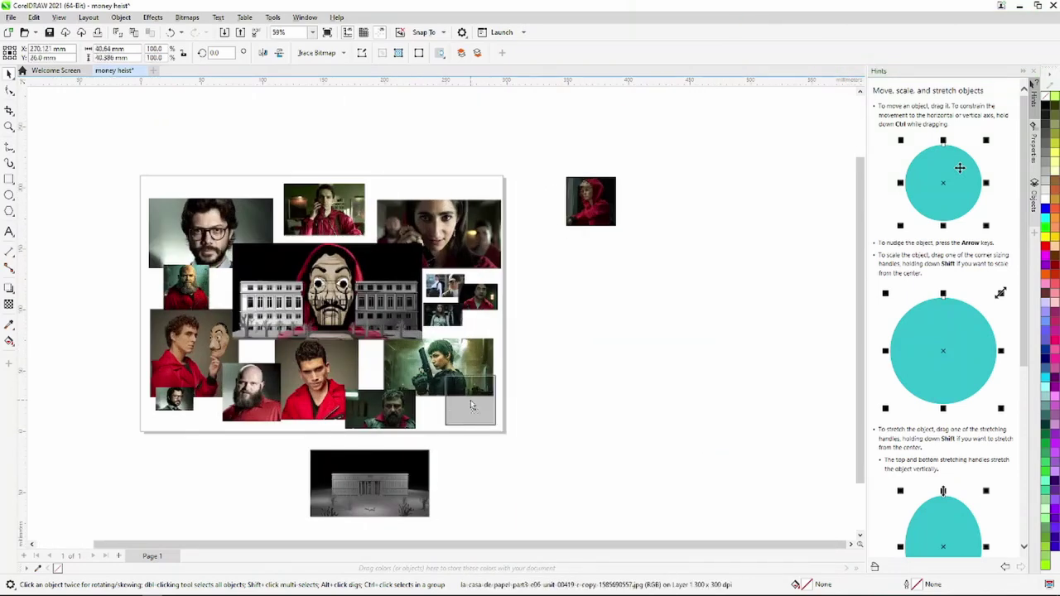
{"action": "scroll", "coordinate": [470, 405], "scroll_direction": "up", "scroll_amount": 2}
{"action": "scroll", "coordinate": [470, 405], "scroll_direction": "up", "scroll_amount": 2}
{"action": "left_click_drag", "start_coordinate": [580, 513], "coordinate": [497, 447]}
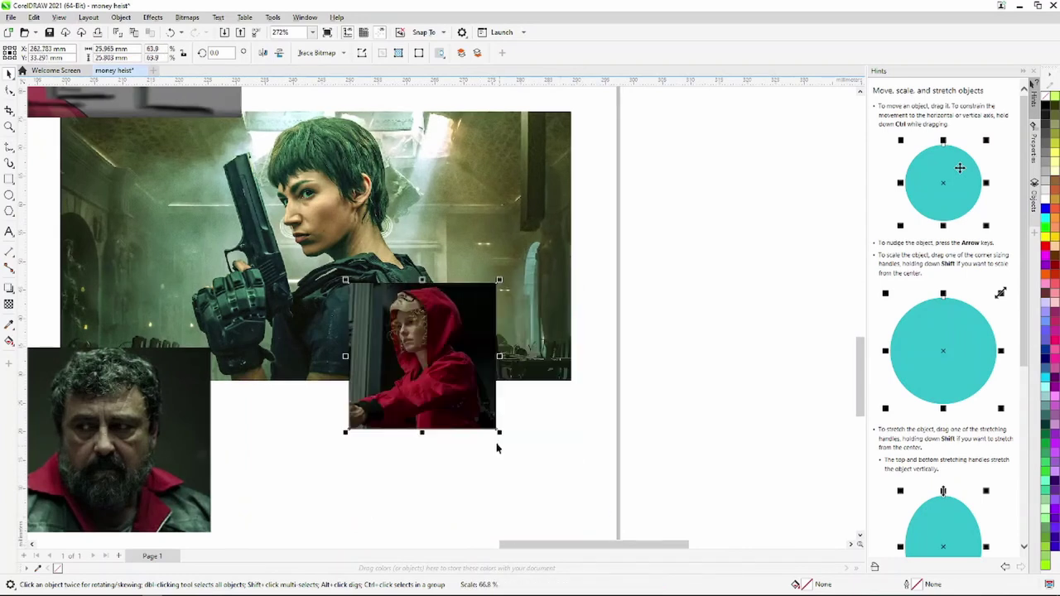
{"action": "left_click_drag", "start_coordinate": [422, 357], "coordinate": [530, 389]}
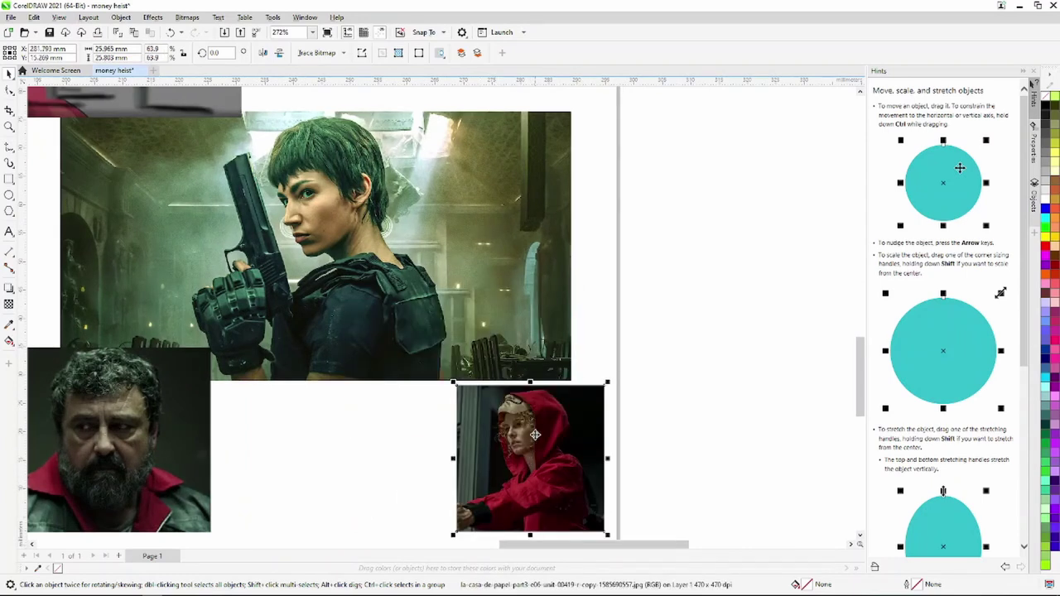
{"action": "scroll", "coordinate": [536, 483], "scroll_direction": "down", "scroll_amount": 2}
{"action": "scroll", "coordinate": [537, 483], "scroll_direction": "up", "scroll_amount": 2}
{"action": "left_click_drag", "start_coordinate": [523, 348], "coordinate": [410, 317]}
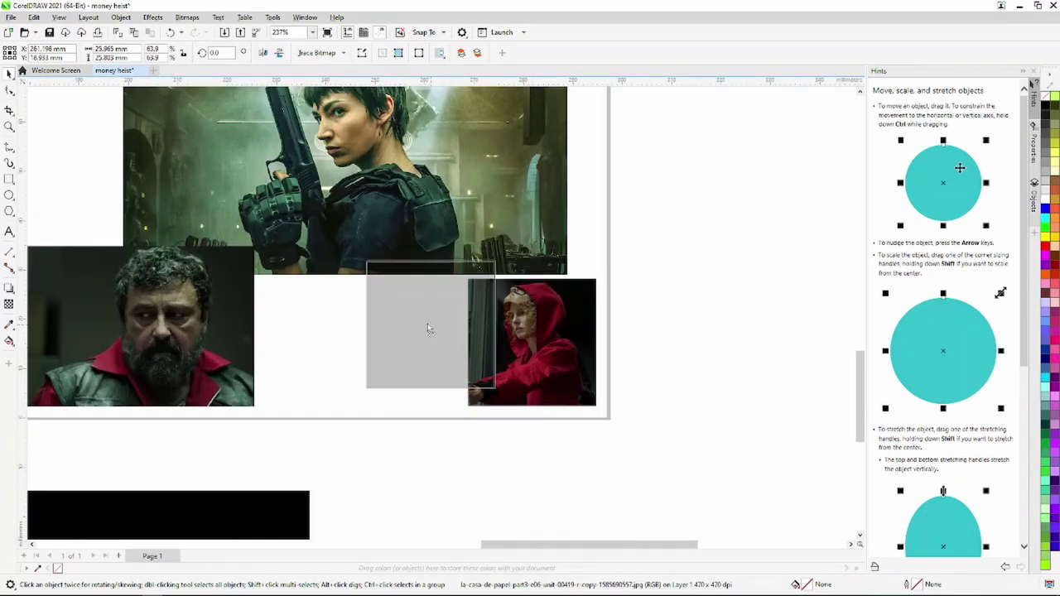
{"action": "left_click_drag", "start_coordinate": [477, 384], "coordinate": [497, 403]}
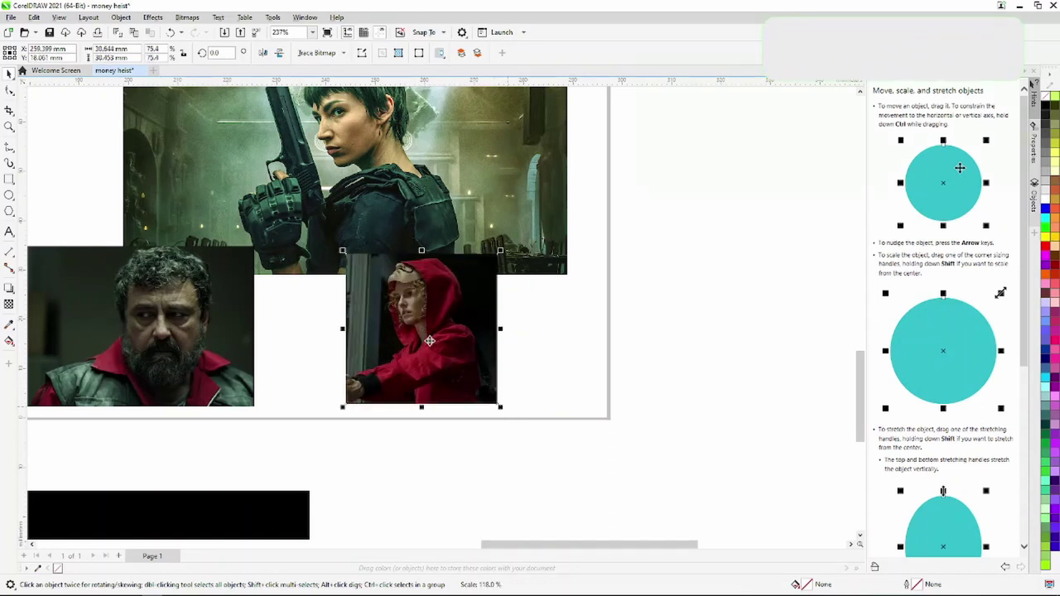
{"action": "left_click_drag", "start_coordinate": [423, 333], "coordinate": [454, 342]}
{"action": "scroll", "coordinate": [455, 342], "scroll_direction": "down", "scroll_amount": 3}
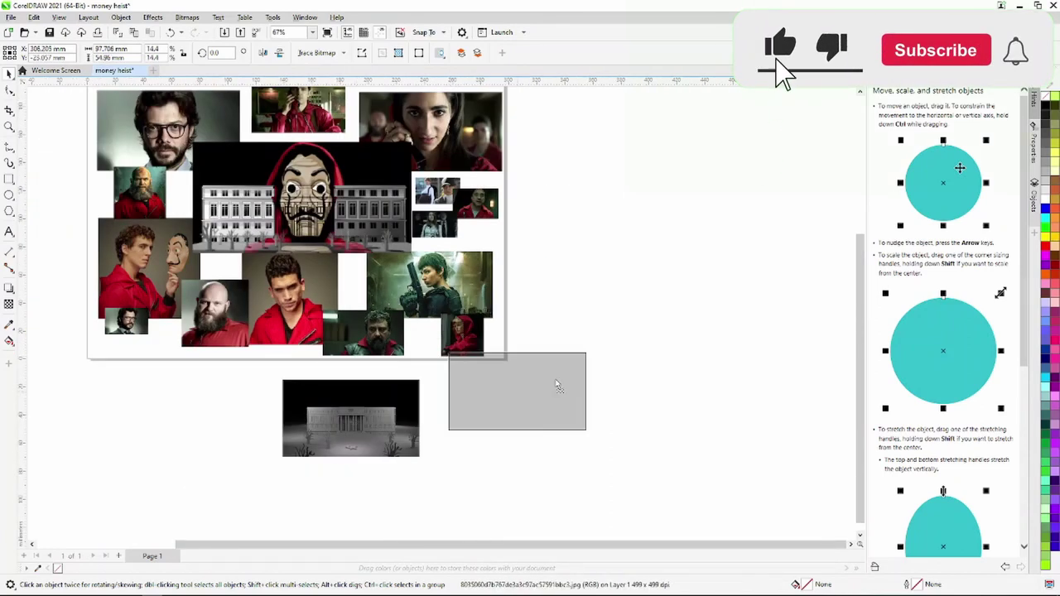
Step: Shrink the building image to about 5% and tuck it into the lower-left corner
{"action": "mouse_move", "coordinate": [347, 420]}
{"action": "left_mouse_down"}
{"action": "mouse_move", "coordinate": [602, 285]}
{"action": "mouse_move", "coordinate": [482, 360]}
{"action": "mouse_move", "coordinate": [348, 332]}
{"action": "left_mouse_up"}
{"action": "scroll", "coordinate": [600, 283], "scroll_direction": "down", "scroll_amount": 2}
{"action": "scroll", "coordinate": [348, 332], "scroll_direction": "up", "scroll_amount": 2}
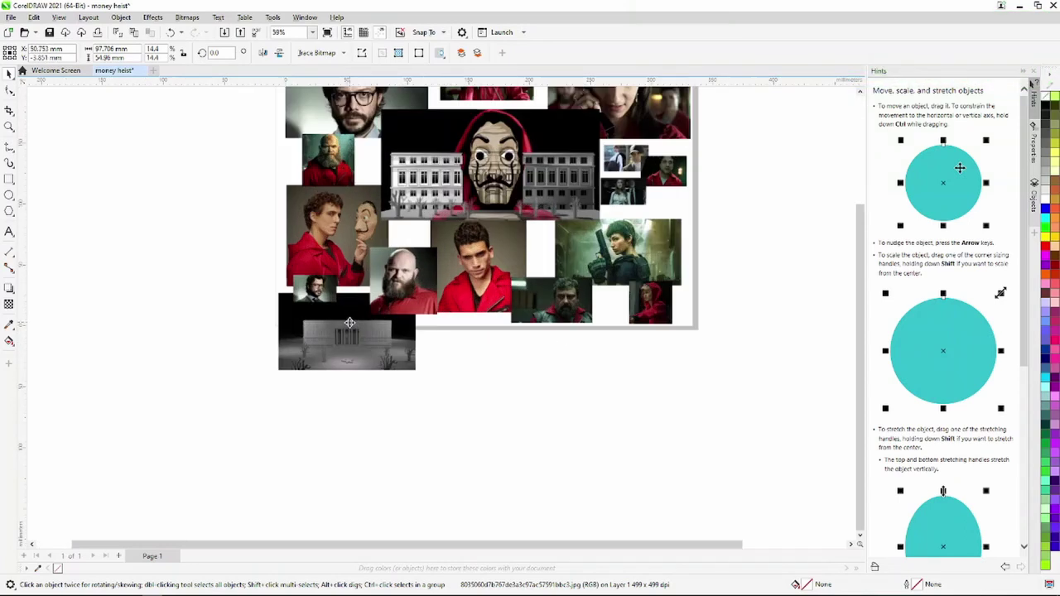
{"action": "scroll", "coordinate": [428, 397], "scroll_direction": "up", "scroll_amount": 1}
{"action": "mouse_move", "coordinate": [461, 414]}
{"action": "left_mouse_down"}
{"action": "mouse_move", "coordinate": [293, 311]}
{"action": "mouse_move", "coordinate": [333, 301]}
{"action": "mouse_move", "coordinate": [386, 332]}
{"action": "left_mouse_up"}
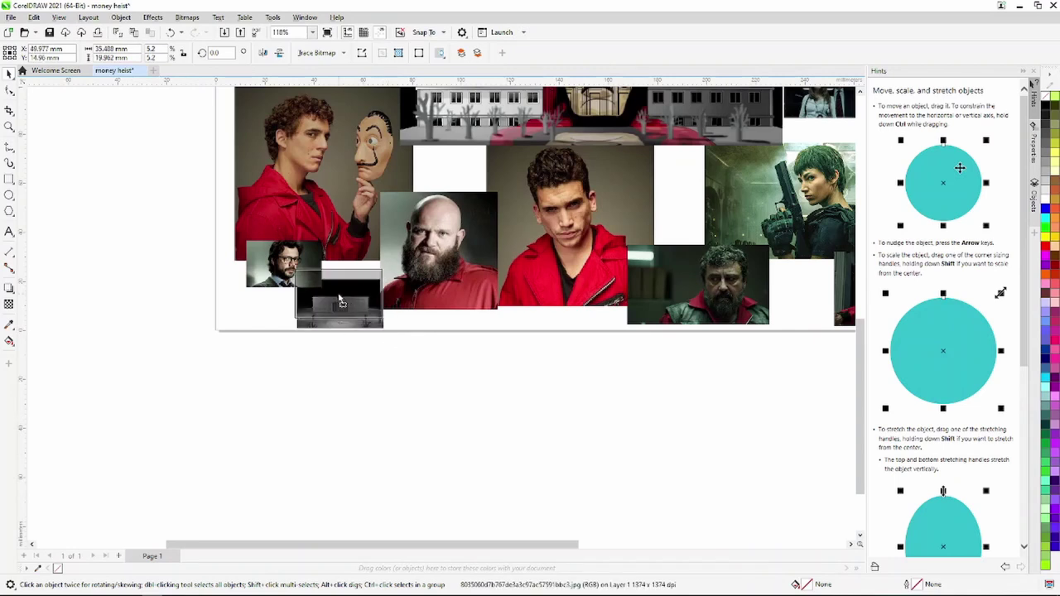
{"action": "left_click_drag", "start_coordinate": [339, 305], "coordinate": [336, 294]}
{"action": "scroll", "coordinate": [335, 294], "scroll_direction": "down", "scroll_amount": 2}
{"action": "left_click", "coordinate": [357, 348]}
Step: Move the man-with-glasses photo toward the collage's top-left corner
{"action": "scroll", "coordinate": [356, 348], "scroll_direction": "down", "scroll_amount": 2}
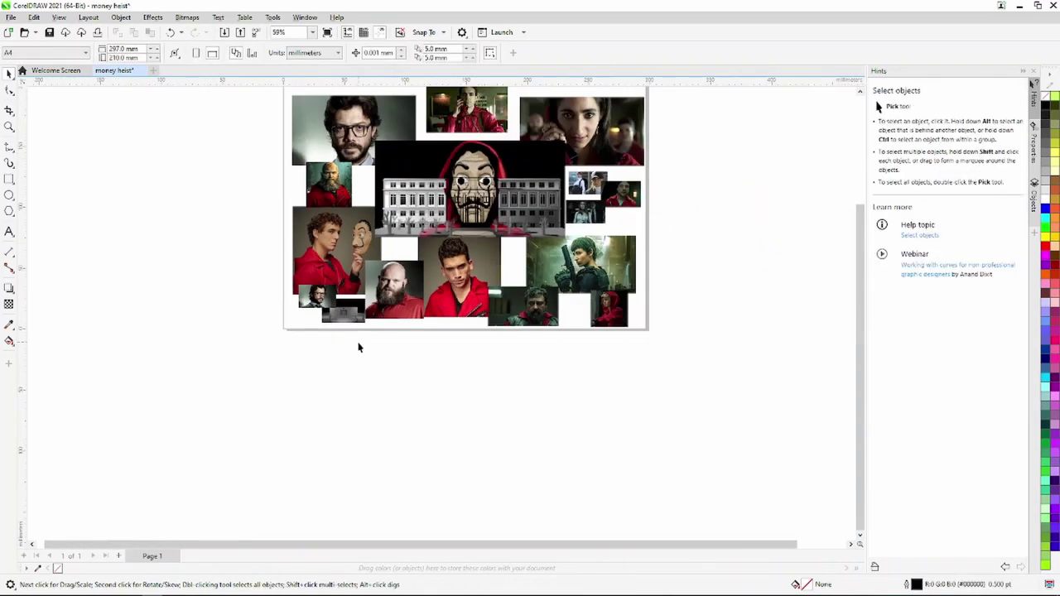
{"action": "scroll", "coordinate": [364, 335], "scroll_direction": "down", "scroll_amount": 2}
{"action": "scroll", "coordinate": [365, 328], "scroll_direction": "up", "scroll_amount": 2}
{"action": "scroll", "coordinate": [419, 206], "scroll_direction": "up", "scroll_amount": 1}
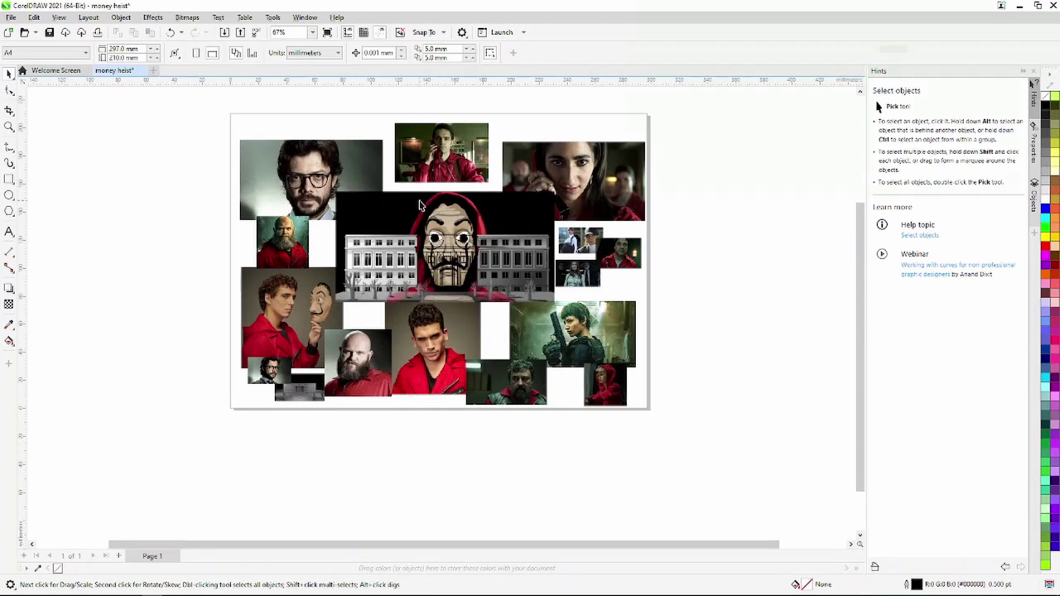
{"action": "mouse_move", "coordinate": [341, 172]}
{"action": "left_mouse_down"}
{"action": "mouse_move", "coordinate": [308, 174]}
{"action": "mouse_move", "coordinate": [304, 164]}
{"action": "left_mouse_up"}
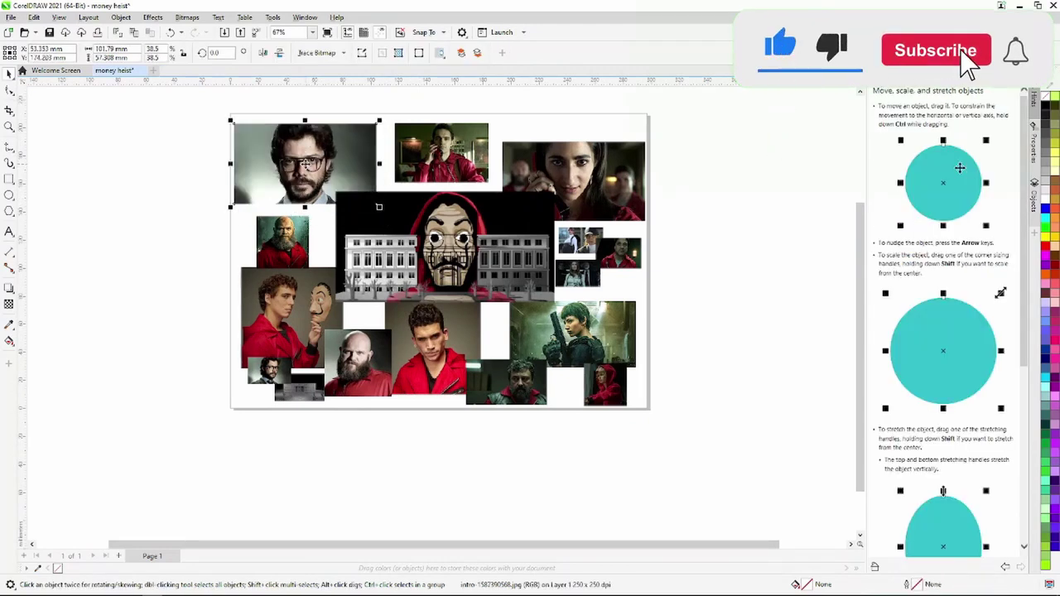
Step: Position the bearded man photo just below the top-left photo
{"action": "left_click_drag", "start_coordinate": [282, 260], "coordinate": [278, 246]}
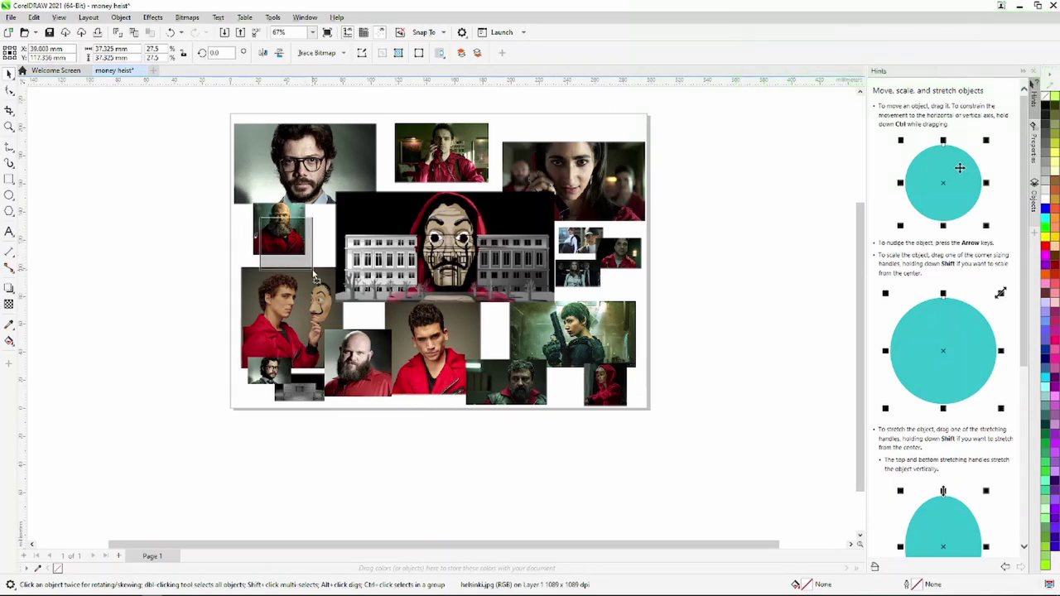
{"action": "mouse_move", "coordinate": [314, 278]}
{"action": "left_mouse_down"}
{"action": "mouse_move", "coordinate": [304, 259]}
{"action": "mouse_move", "coordinate": [332, 275]}
{"action": "left_mouse_up"}
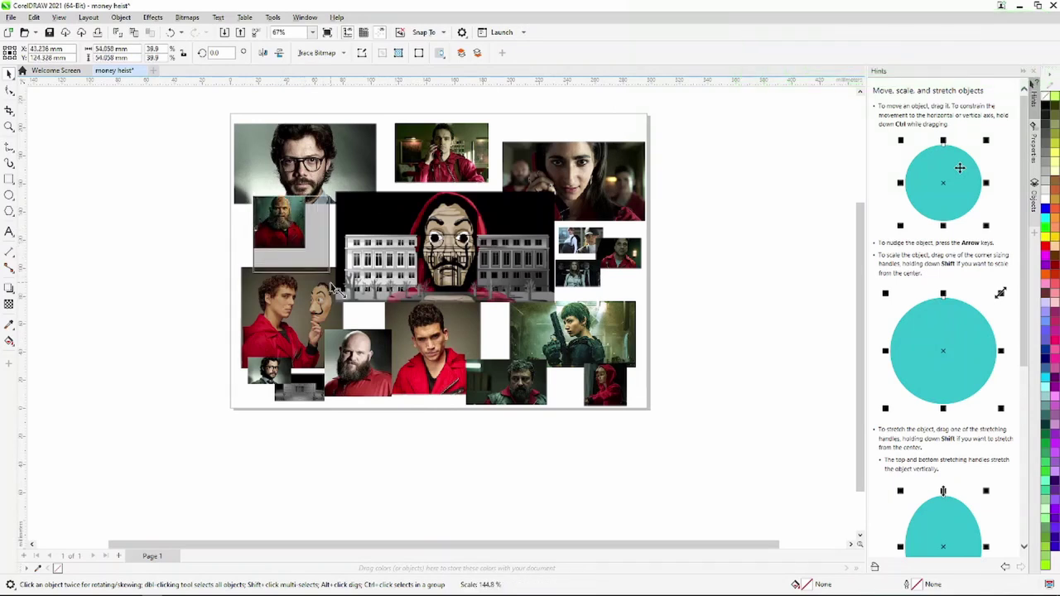
{"action": "scroll", "coordinate": [318, 257], "scroll_direction": "up", "scroll_amount": 1}
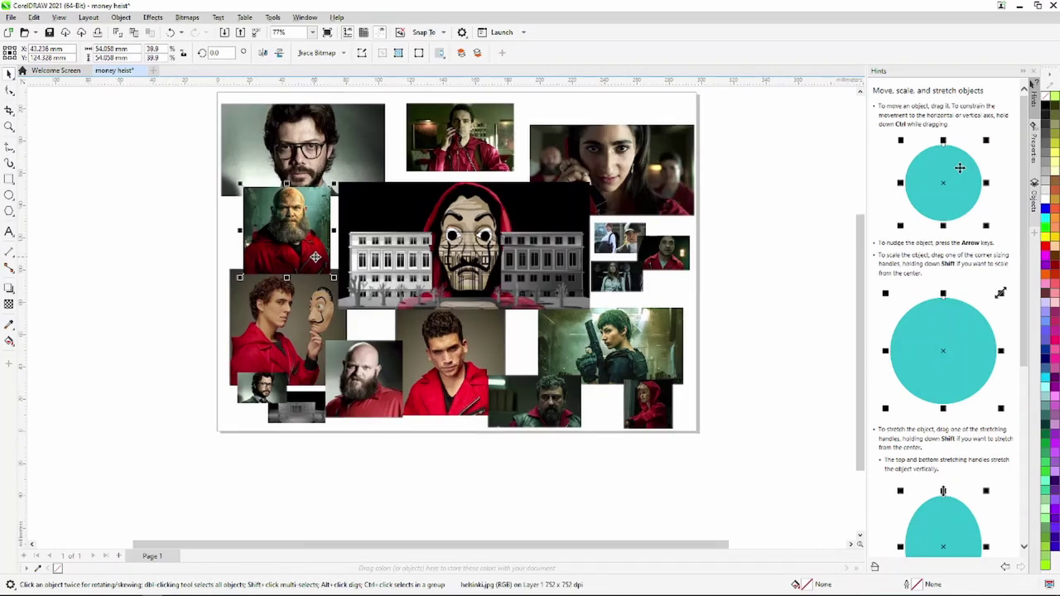
{"action": "left_click_drag", "start_coordinate": [291, 235], "coordinate": [287, 241]}
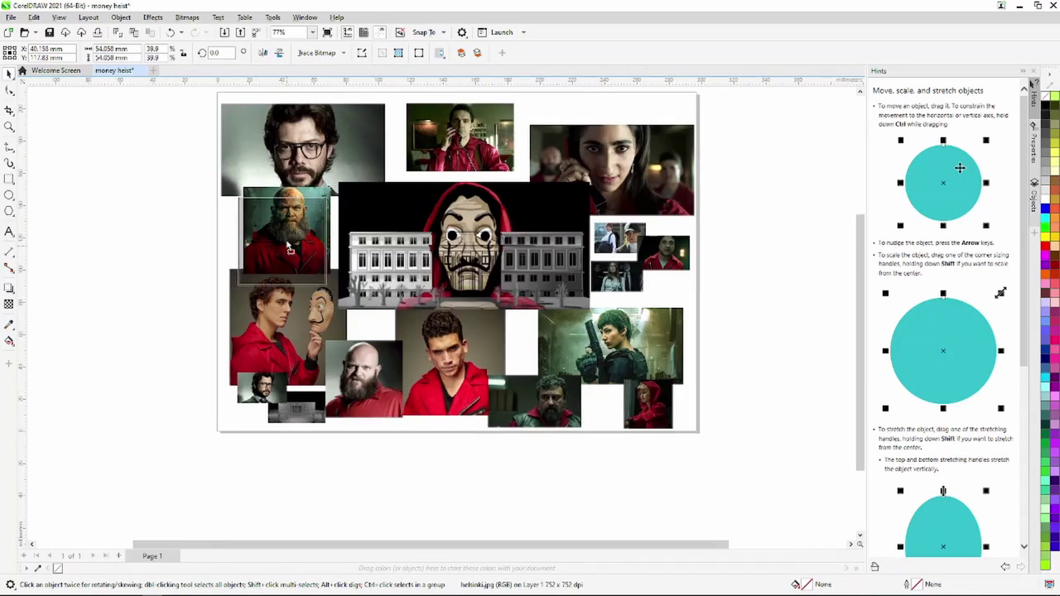
Step: Raise a right-side photo and enlarge the man-in-red photo beside the cap photo
{"action": "left_click_drag", "start_coordinate": [614, 172], "coordinate": [615, 150]}
{"action": "scroll", "coordinate": [589, 174], "scroll_direction": "down", "scroll_amount": 2}
{"action": "scroll", "coordinate": [587, 182], "scroll_direction": "down", "scroll_amount": 2}
{"action": "scroll", "coordinate": [588, 182], "scroll_direction": "up", "scroll_amount": 5}
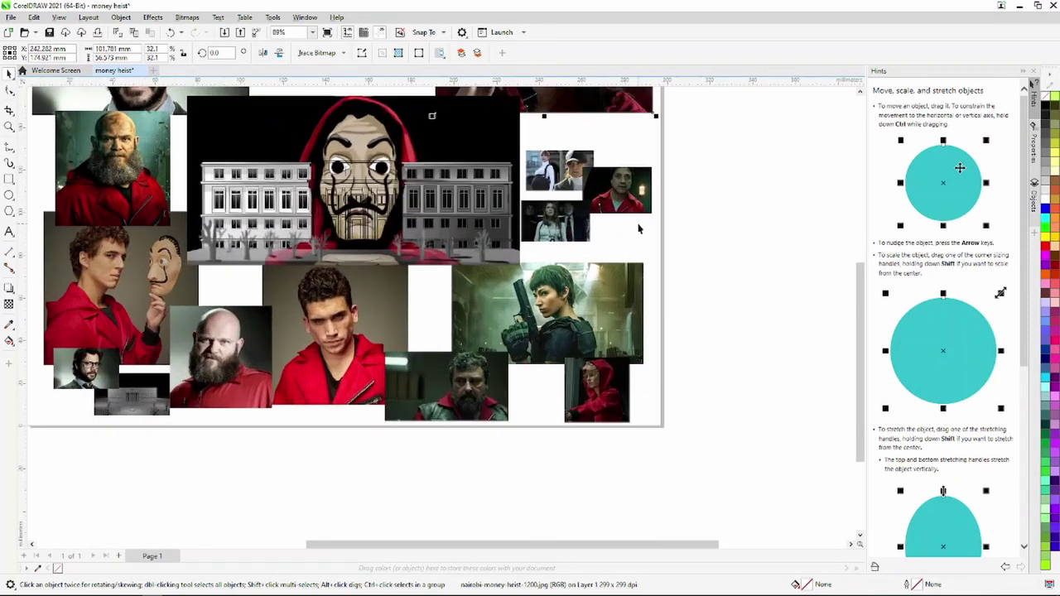
{"action": "scroll", "coordinate": [606, 166], "scroll_direction": "up", "scroll_amount": 5}
{"action": "left_click_drag", "start_coordinate": [670, 213], "coordinate": [686, 219]}
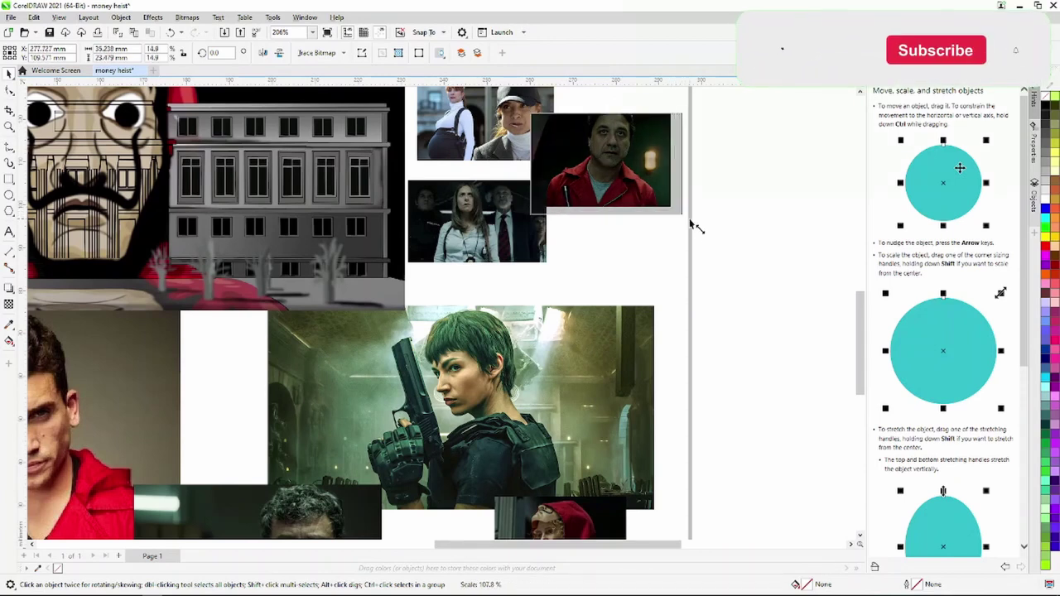
Step: Move the cap-woman photo up and left and enlarge it
{"action": "scroll", "coordinate": [661, 229], "scroll_direction": "down", "scroll_amount": 5}
{"action": "scroll", "coordinate": [620, 215], "scroll_direction": "down", "scroll_amount": 2}
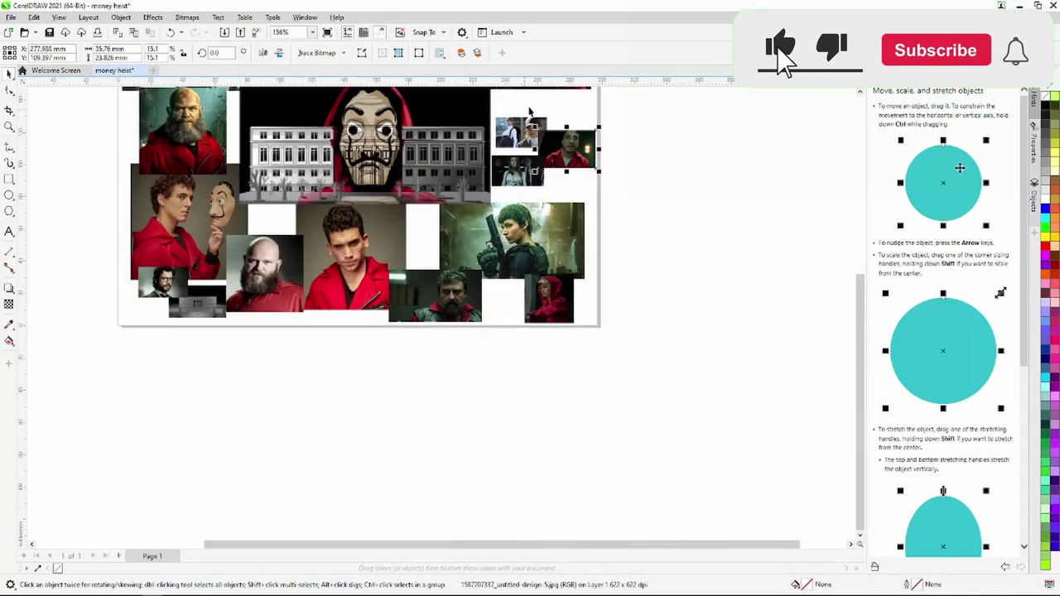
{"action": "scroll", "coordinate": [546, 207], "scroll_direction": "up", "scroll_amount": 4}
{"action": "scroll", "coordinate": [522, 200], "scroll_direction": "up", "scroll_amount": 4}
{"action": "left_click_drag", "start_coordinate": [522, 199], "coordinate": [516, 132]}
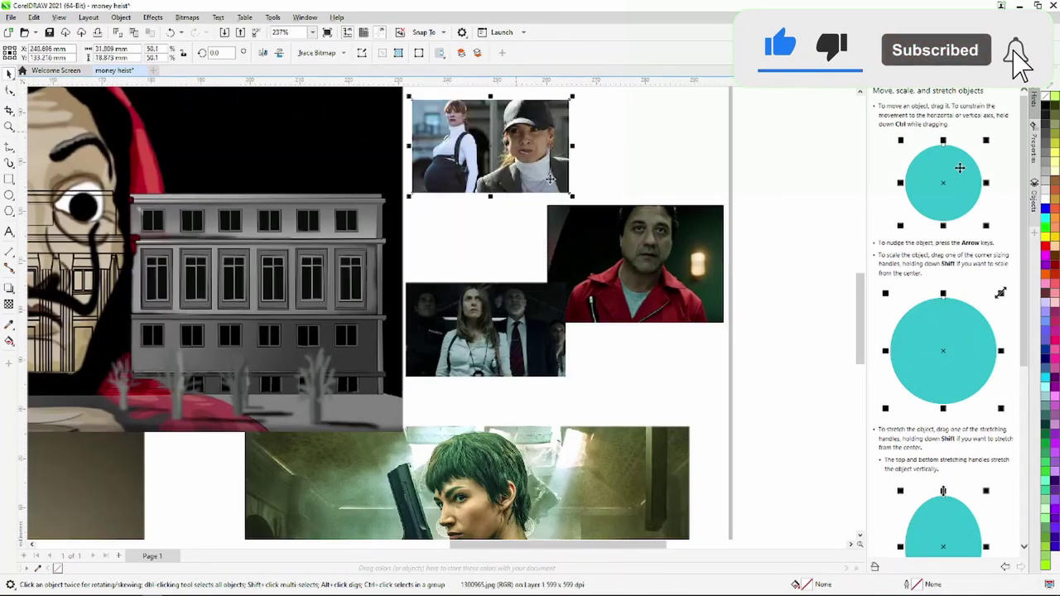
{"action": "left_click_drag", "start_coordinate": [577, 204], "coordinate": [621, 226]}
Step: Nudge the woman-in-light-shirt photo down-right and enlarge it to about 160%
{"action": "scroll", "coordinate": [580, 249], "scroll_direction": "down", "scroll_amount": 3}
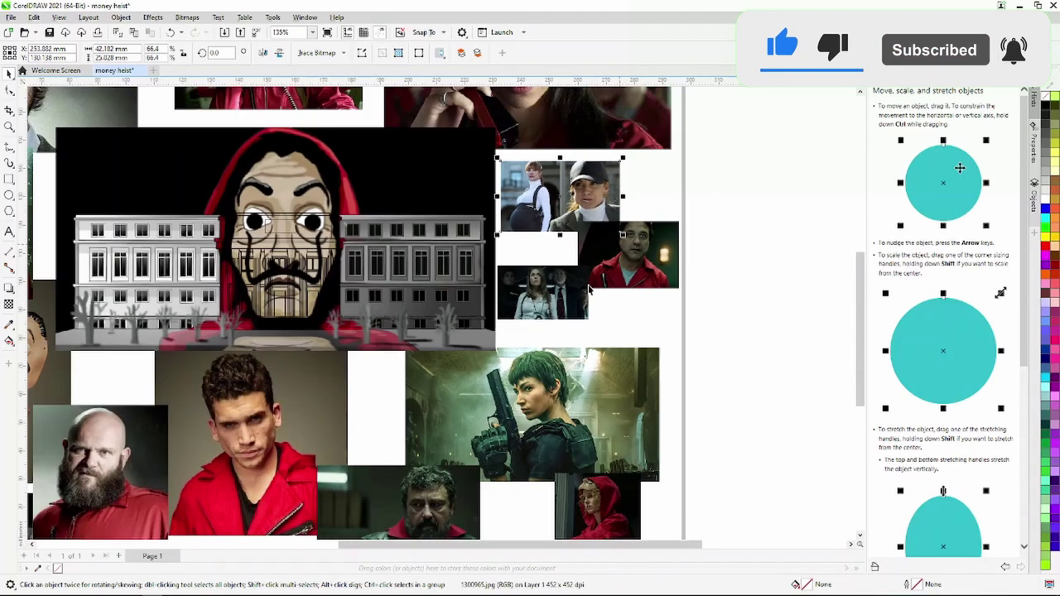
{"action": "left_click", "coordinate": [548, 307]}
{"action": "left_click_drag", "start_coordinate": [548, 308], "coordinate": [549, 325]}
{"action": "left_click_drag", "start_coordinate": [593, 284], "coordinate": [619, 277]}
{"action": "scroll", "coordinate": [601, 304], "scroll_direction": "up", "scroll_amount": 2}
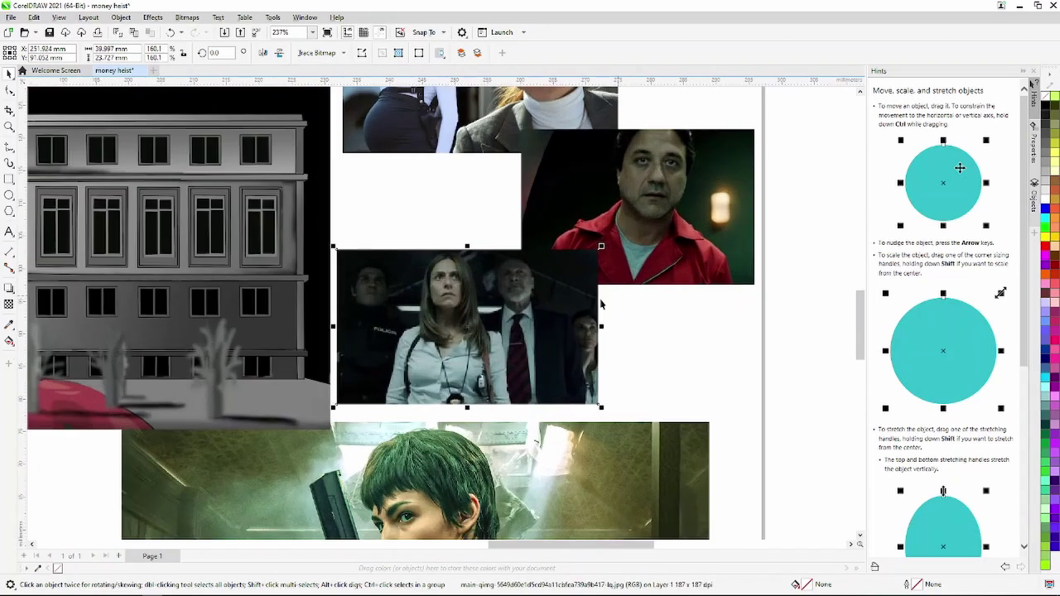
Step: Send the selected photo to the back of the page and bring the central mask image to the front
{"action": "right_click", "coordinate": [468, 325]}
{"action": "mouse_move", "coordinate": [521, 383]}
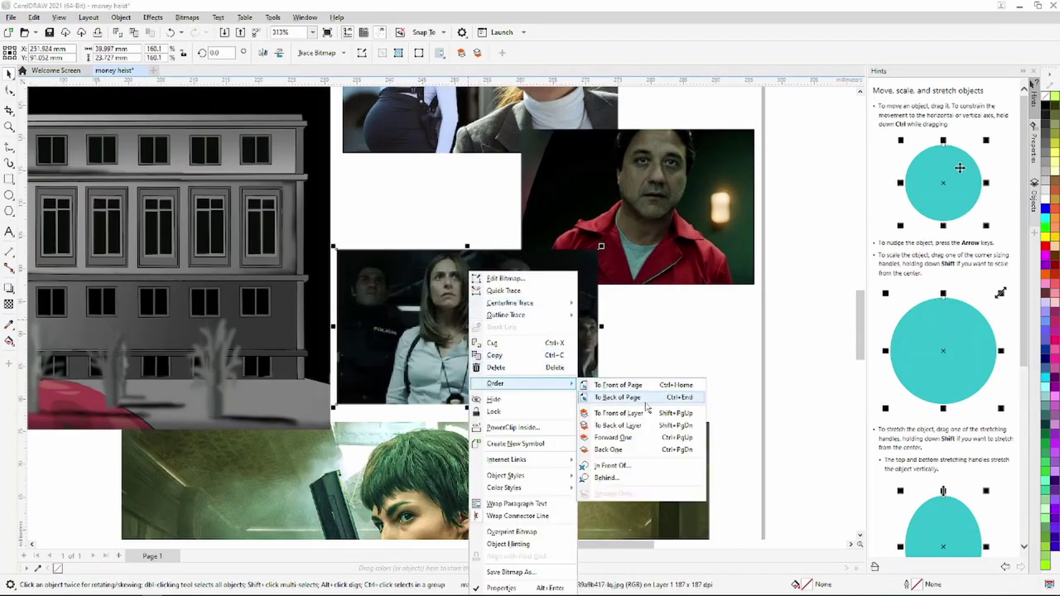
{"action": "left_click", "coordinate": [645, 399]}
{"action": "scroll", "coordinate": [634, 385], "scroll_direction": "down", "scroll_amount": 2}
{"action": "scroll", "coordinate": [631, 383], "scroll_direction": "down", "scroll_amount": 1}
{"action": "scroll", "coordinate": [630, 382], "scroll_direction": "down", "scroll_amount": 1}
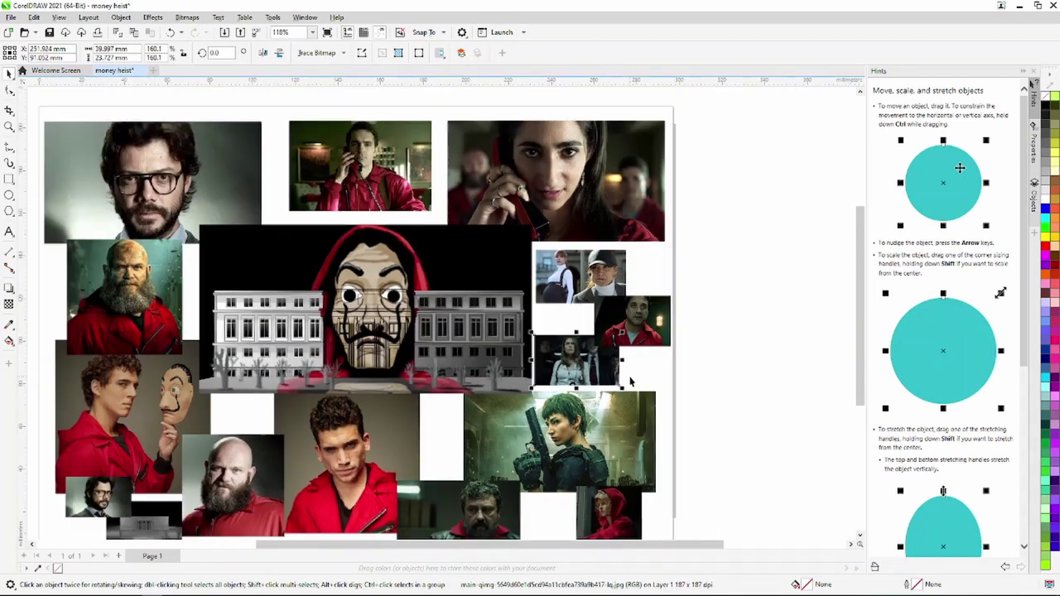
{"action": "scroll", "coordinate": [629, 381], "scroll_direction": "down", "scroll_amount": 1}
{"action": "right_click", "coordinate": [406, 331]}
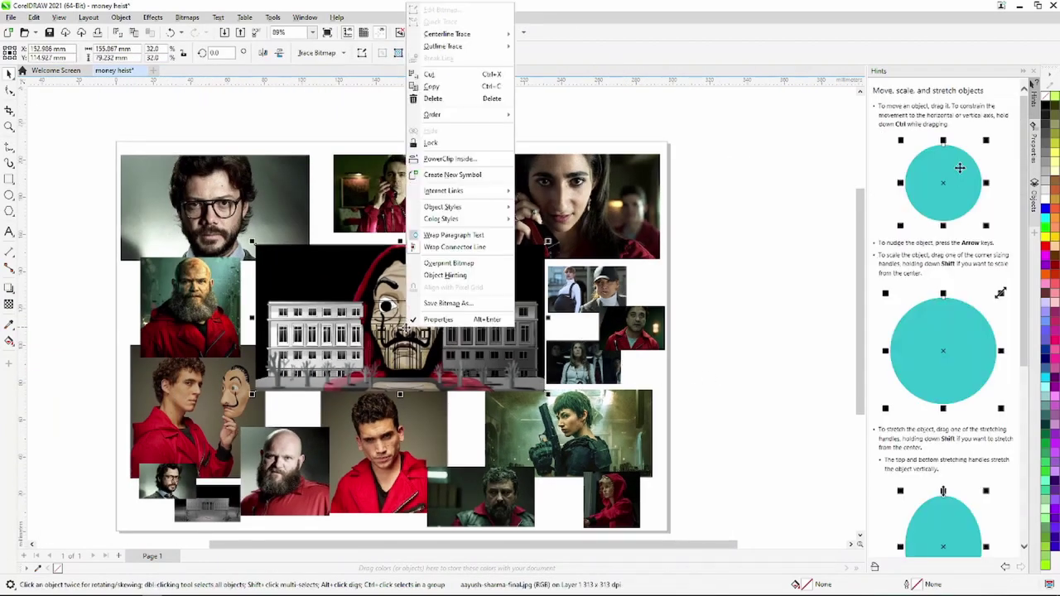
{"action": "mouse_move", "coordinate": [432, 114]}
{"action": "left_click", "coordinate": [547, 118]}
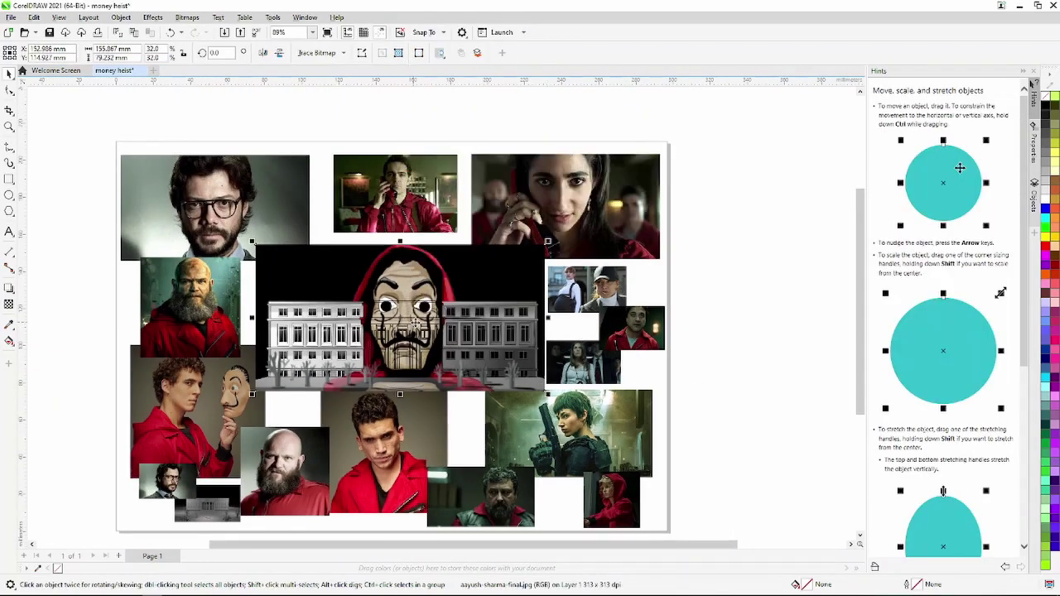
{"action": "scroll", "coordinate": [407, 321], "scroll_direction": "down", "scroll_amount": 1}
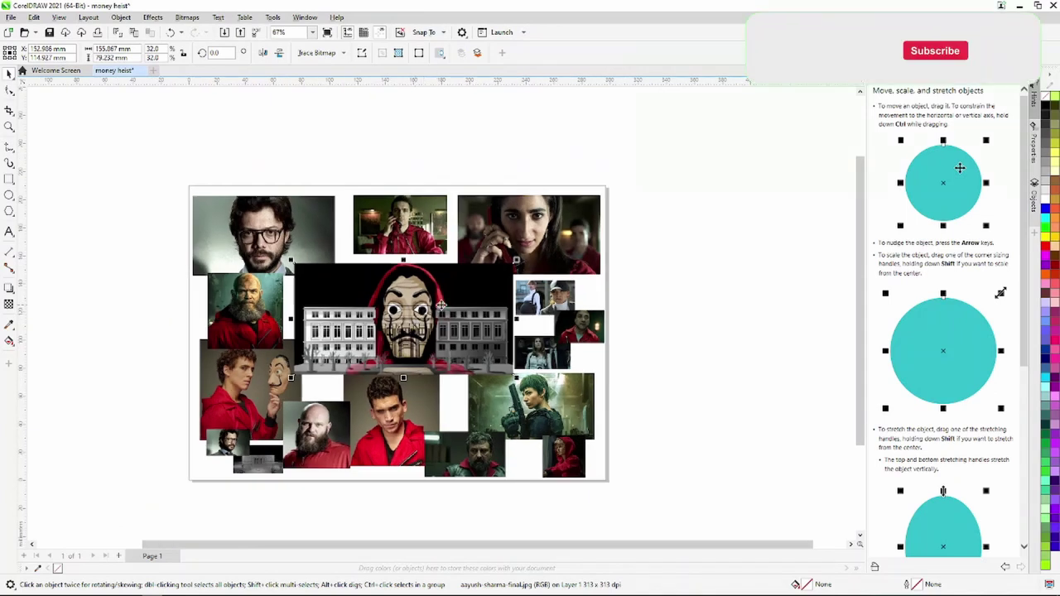
{"action": "left_click", "coordinate": [625, 302]}
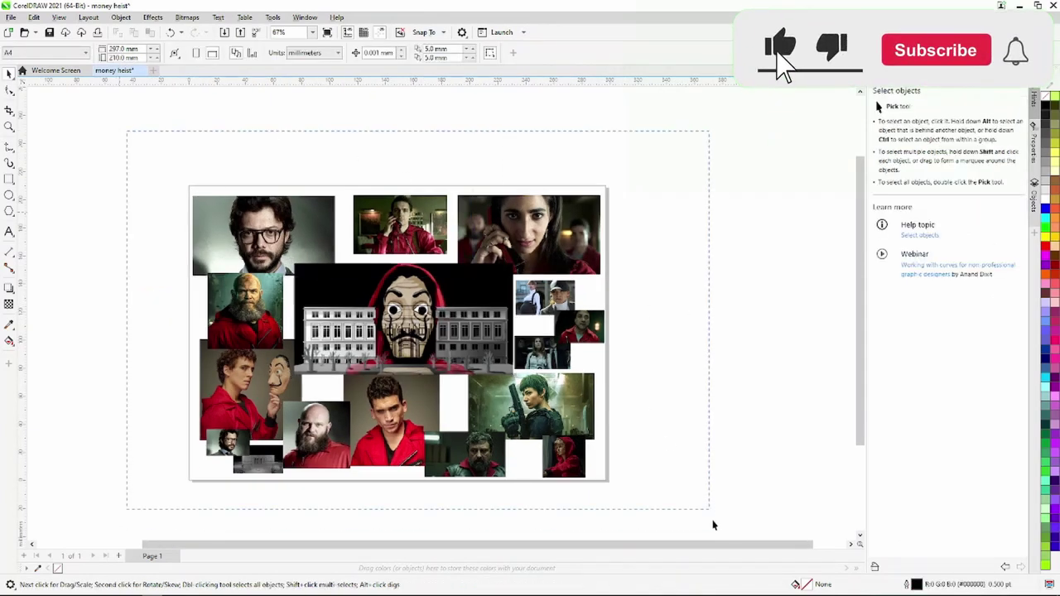
Step: Select all 16 collage photos and group them into a single object
{"action": "key", "text": "ctrl+a"}
{"action": "right_click", "coordinate": [411, 326]}
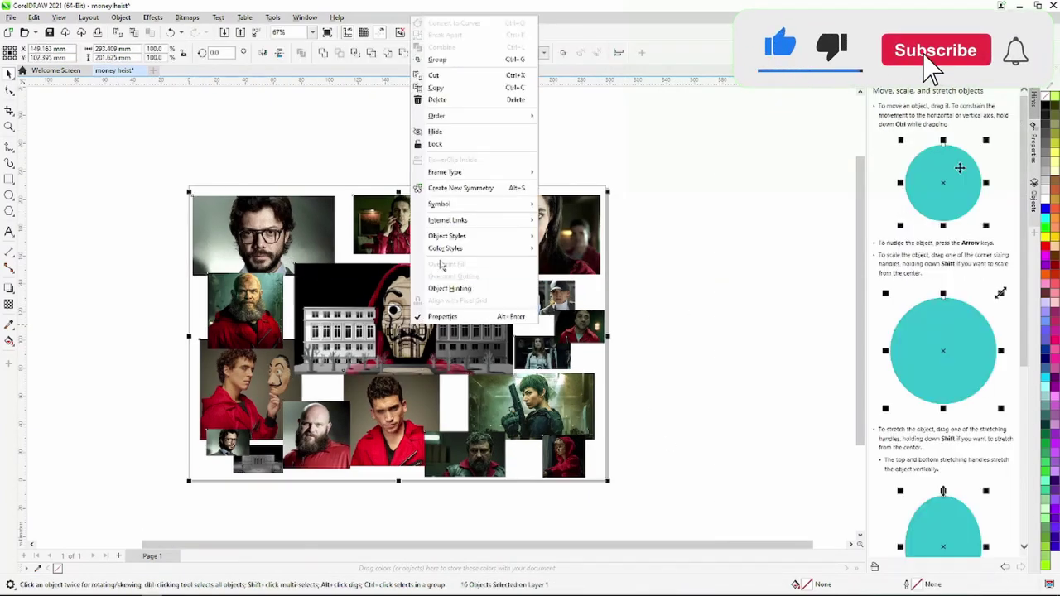
{"action": "left_click", "coordinate": [451, 60]}
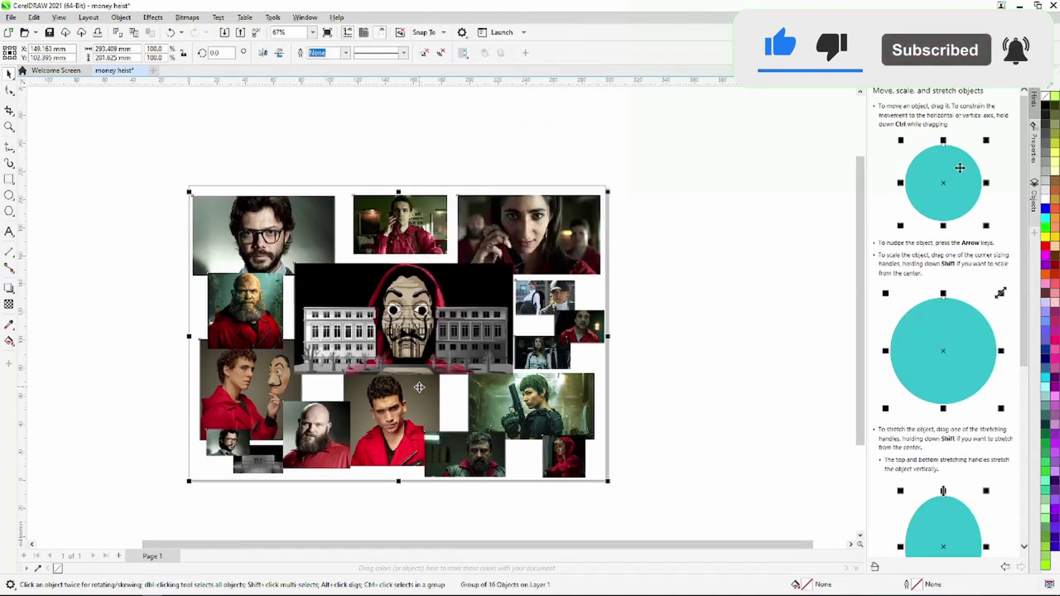
{"action": "left_click", "coordinate": [669, 346]}
{"action": "scroll", "coordinate": [662, 347], "scroll_direction": "down", "scroll_amount": 3}
{"action": "scroll", "coordinate": [646, 239], "scroll_direction": "up", "scroll_amount": 2}
Step: Import the money-heist-season-5-1200x675 image and place it over the collage
{"action": "right_click", "coordinate": [657, 190]}
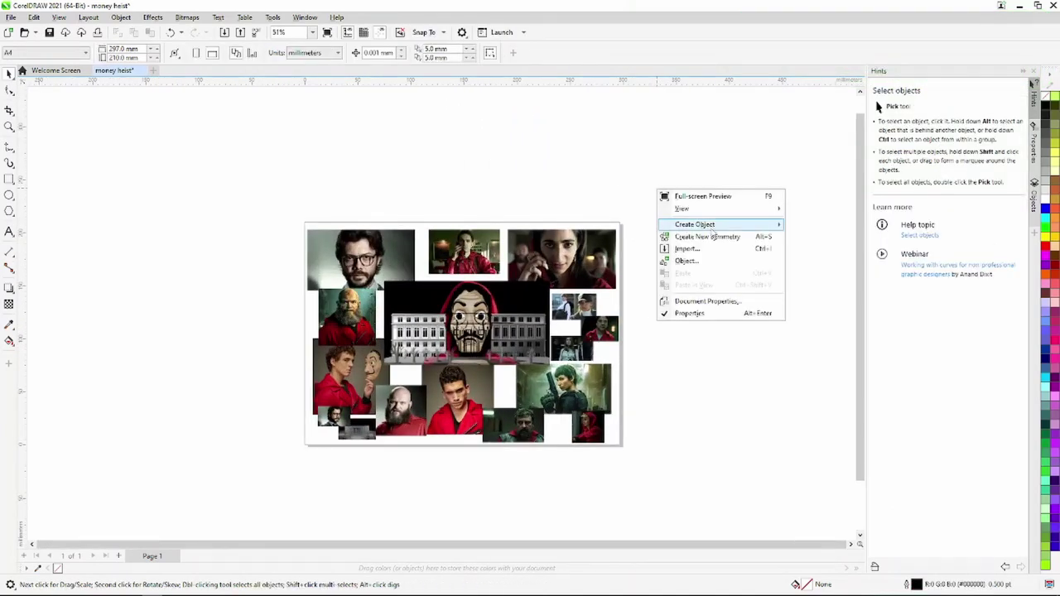
{"action": "left_click", "coordinate": [697, 248]}
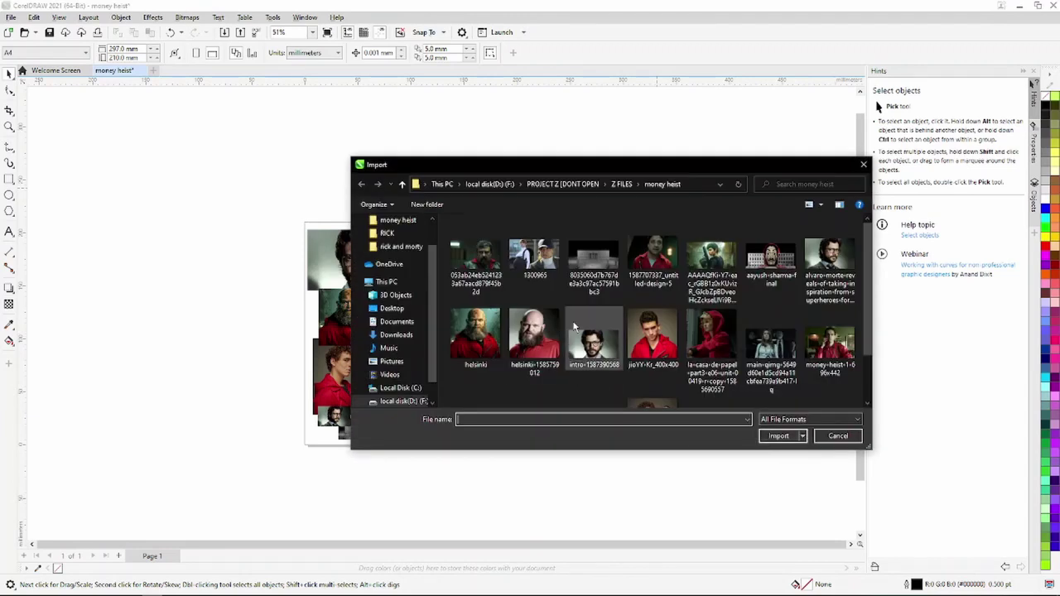
{"action": "left_click", "coordinate": [586, 314]}
{"action": "scroll", "coordinate": [586, 314], "scroll_direction": "down", "scroll_amount": 1}
{"action": "left_click", "coordinate": [475, 364]}
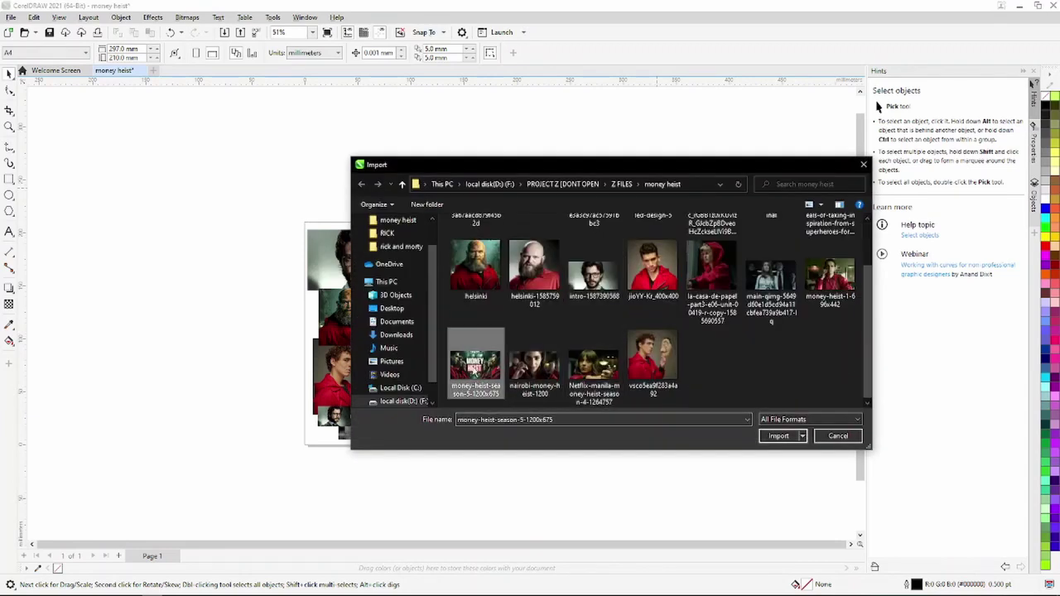
{"action": "left_click", "coordinate": [771, 436]}
{"action": "left_click", "coordinate": [648, 235]}
{"action": "mouse_move", "coordinate": [781, 335]}
{"action": "left_mouse_down"}
{"action": "mouse_move", "coordinate": [672, 418]}
{"action": "mouse_move", "coordinate": [441, 330]}
{"action": "left_mouse_up"}
Step: Scale the poster to about 93.7%, stretch it slightly taller, and send it behind the collage
{"action": "left_click_drag", "start_coordinate": [644, 416], "coordinate": [622, 404]}
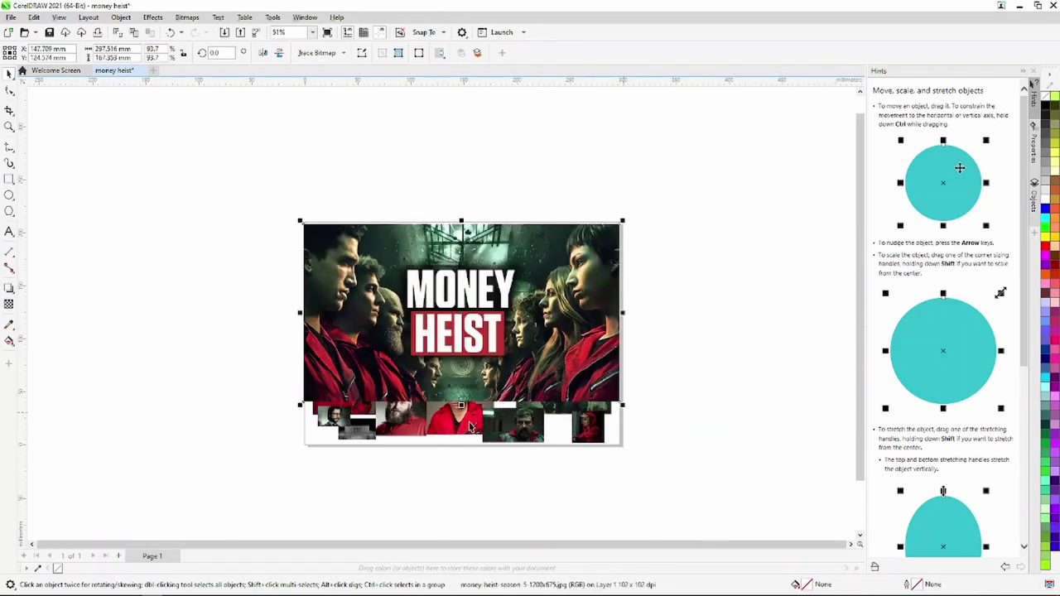
{"action": "mouse_move", "coordinate": [461, 406]}
{"action": "left_mouse_down"}
{"action": "mouse_move", "coordinate": [482, 449]}
{"action": "mouse_move", "coordinate": [474, 448]}
{"action": "left_mouse_up"}
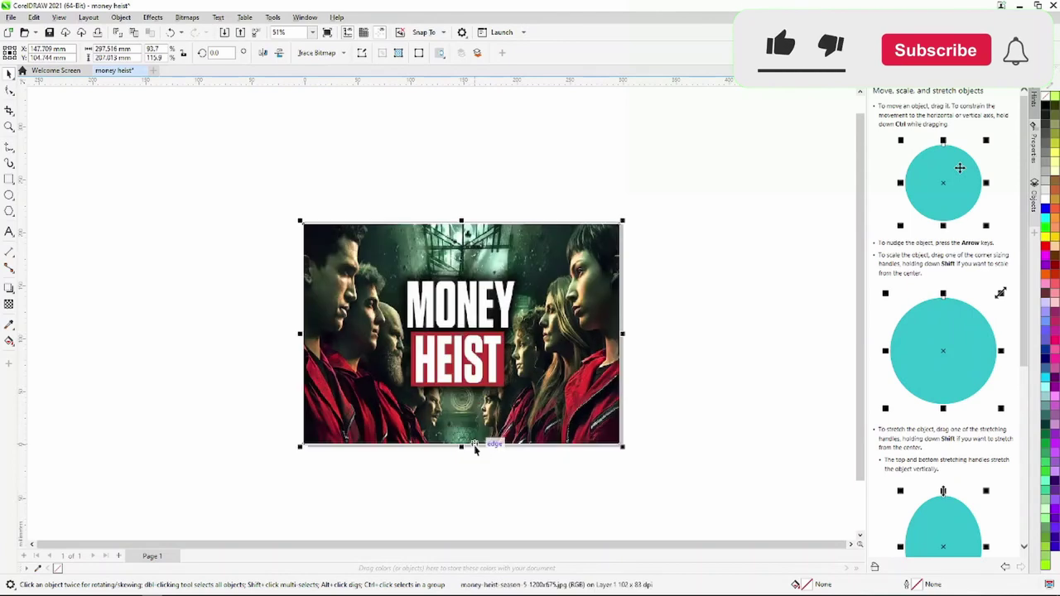
{"action": "right_click", "coordinate": [459, 332]}
{"action": "mouse_move", "coordinate": [485, 119]}
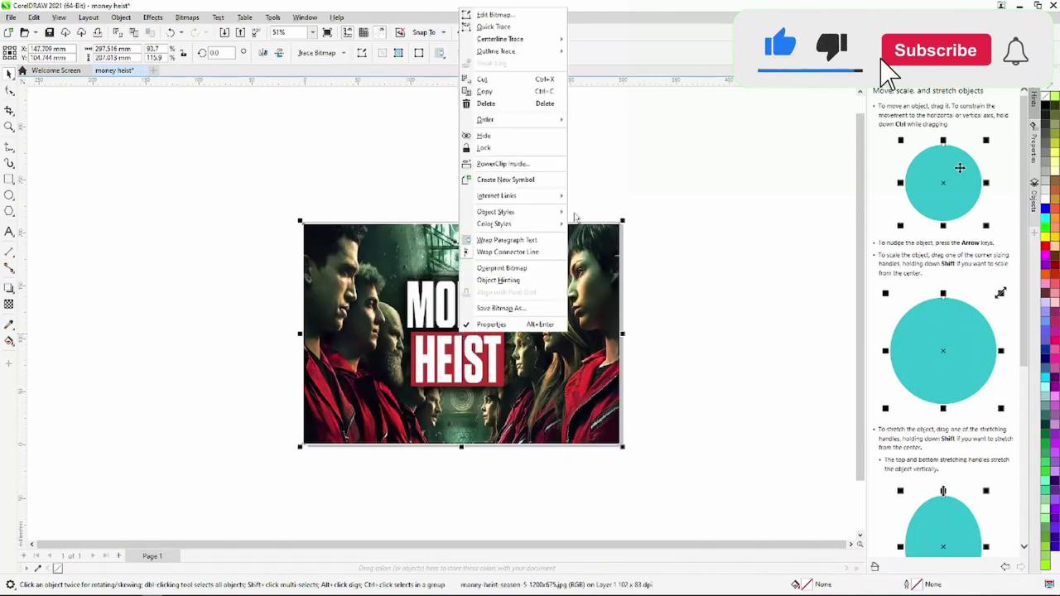
{"action": "left_click", "coordinate": [612, 131]}
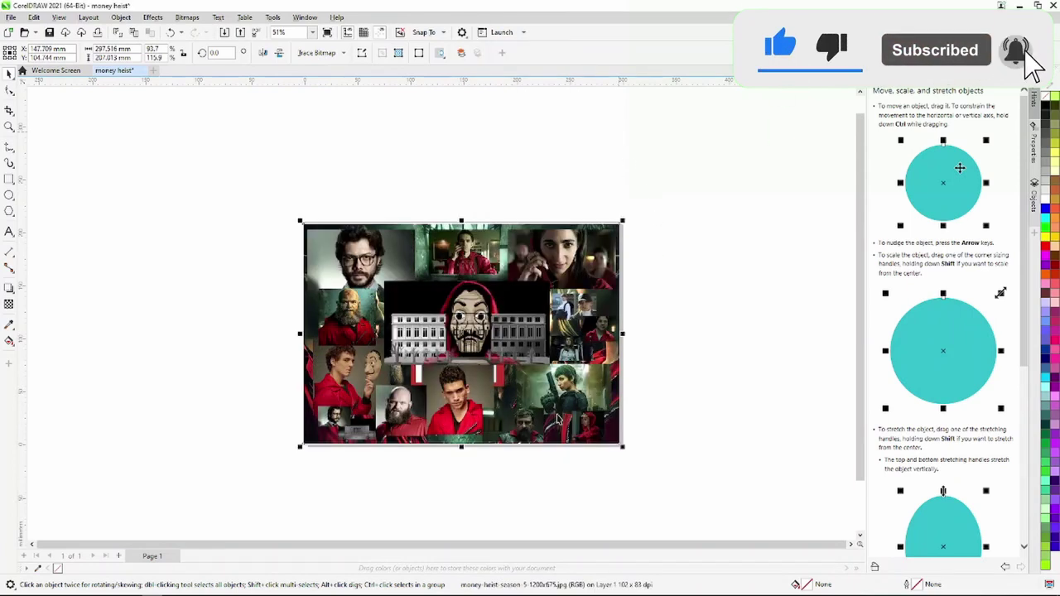
{"action": "scroll", "coordinate": [558, 418], "scroll_direction": "down", "scroll_amount": 2}
{"action": "scroll", "coordinate": [580, 397], "scroll_direction": "up", "scroll_amount": 3}
Step: Marquee-select the poster and collage and group them together
{"action": "scroll", "coordinate": [641, 384], "scroll_direction": "up", "scroll_amount": 2}
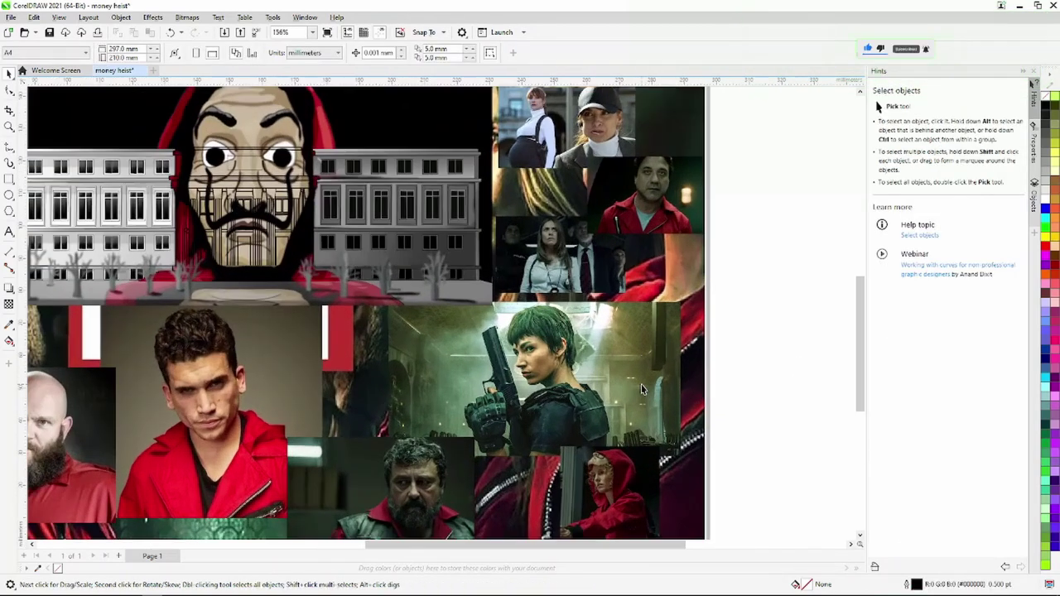
{"action": "scroll", "coordinate": [641, 384], "scroll_direction": "down", "scroll_amount": 1}
{"action": "scroll", "coordinate": [641, 384], "scroll_direction": "down", "scroll_amount": 1}
{"action": "scroll", "coordinate": [641, 384], "scroll_direction": "down", "scroll_amount": 1}
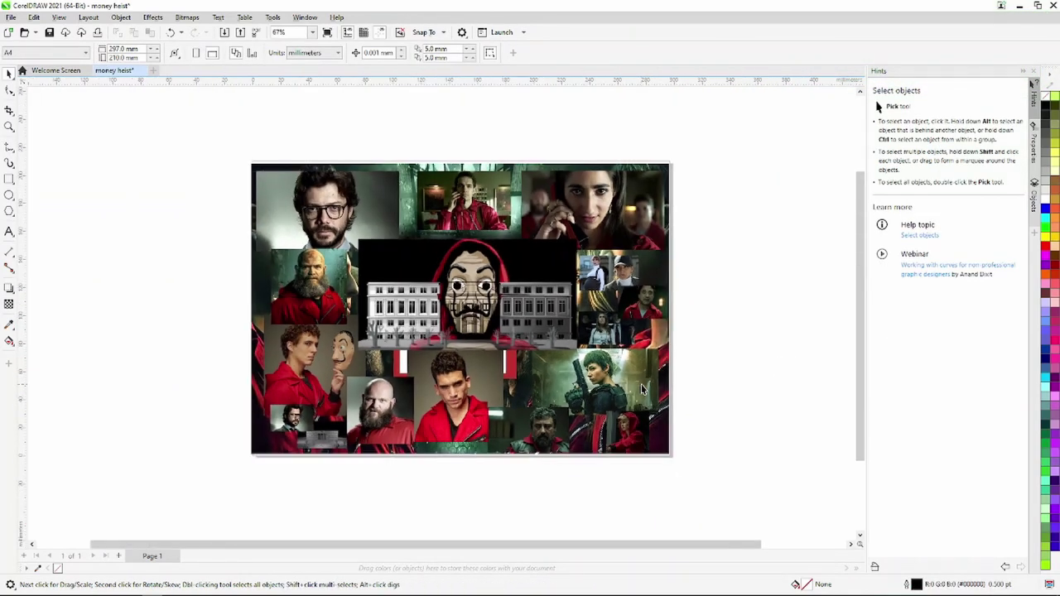
{"action": "scroll", "coordinate": [518, 232], "scroll_direction": "down", "scroll_amount": 1}
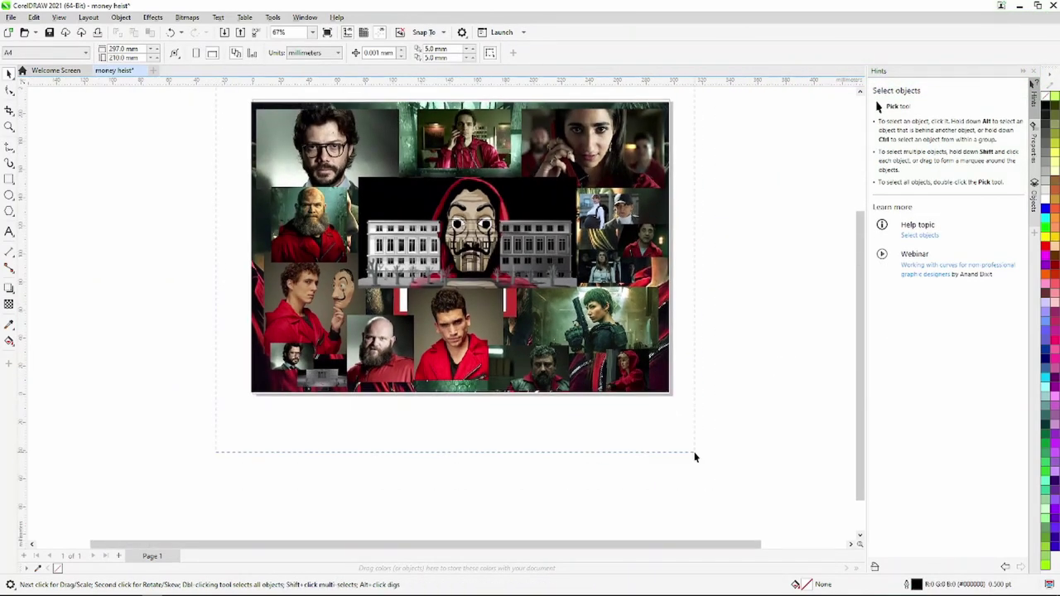
{"action": "left_click_drag", "start_coordinate": [213, 92], "coordinate": [693, 455]}
{"action": "right_click", "coordinate": [476, 235]}
{"action": "left_click", "coordinate": [514, 278]}
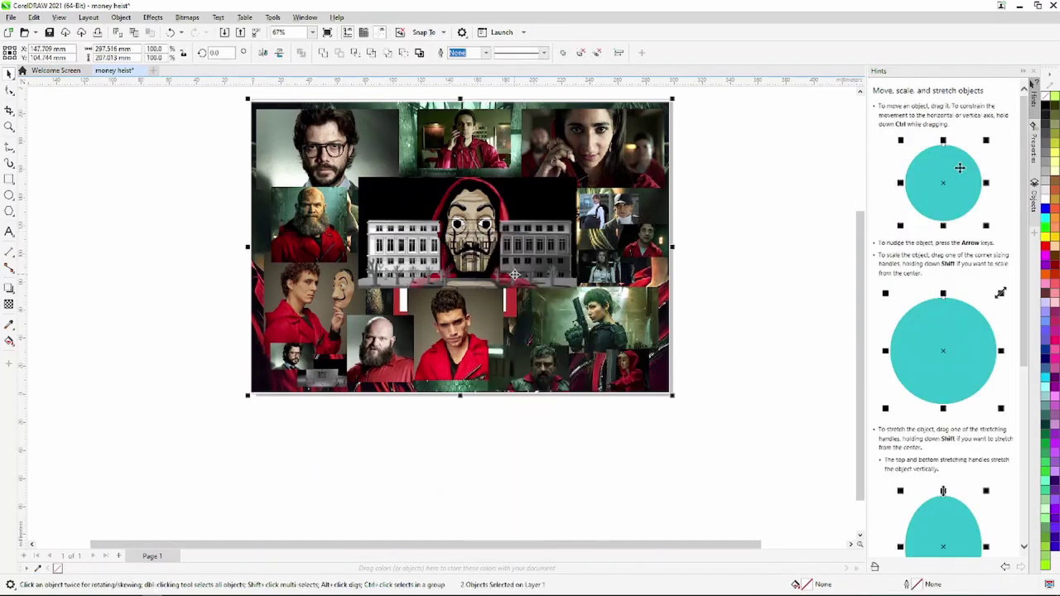
Step: Drag the grouped poster and collage off the page to the left
{"action": "scroll", "coordinate": [520, 253], "scroll_direction": "down", "scroll_amount": 1}
{"action": "scroll", "coordinate": [520, 253], "scroll_direction": "down", "scroll_amount": 1}
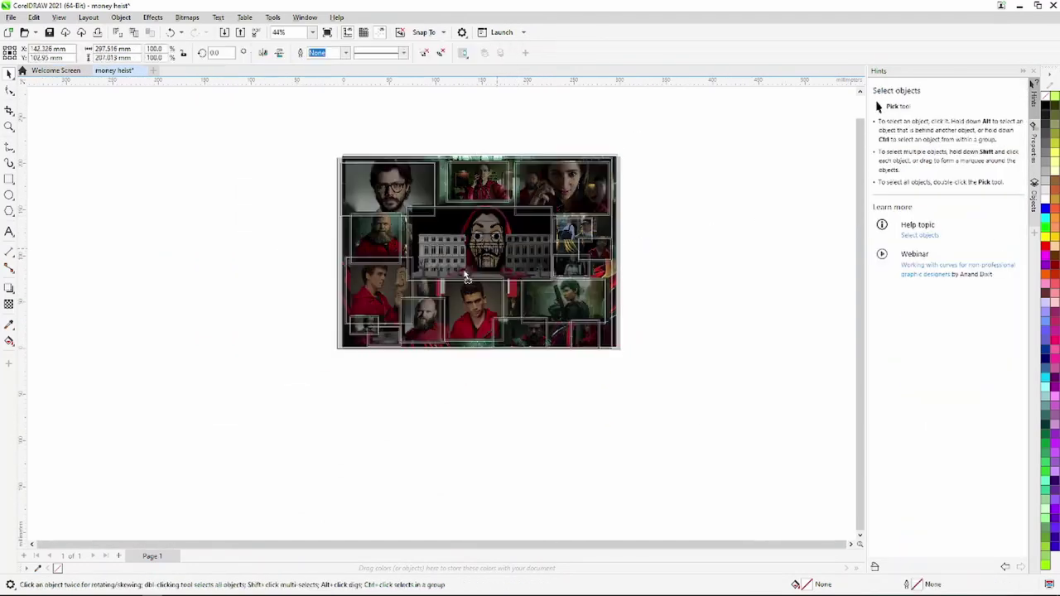
{"action": "left_click_drag", "start_coordinate": [498, 250], "coordinate": [235, 290]}
{"action": "scroll", "coordinate": [140, 302], "scroll_direction": "down", "scroll_amount": 1}
{"action": "scroll", "coordinate": [125, 320], "scroll_direction": "up", "scroll_amount": 1}
{"action": "scroll", "coordinate": [63, 290], "scroll_direction": "up", "scroll_amount": 2}
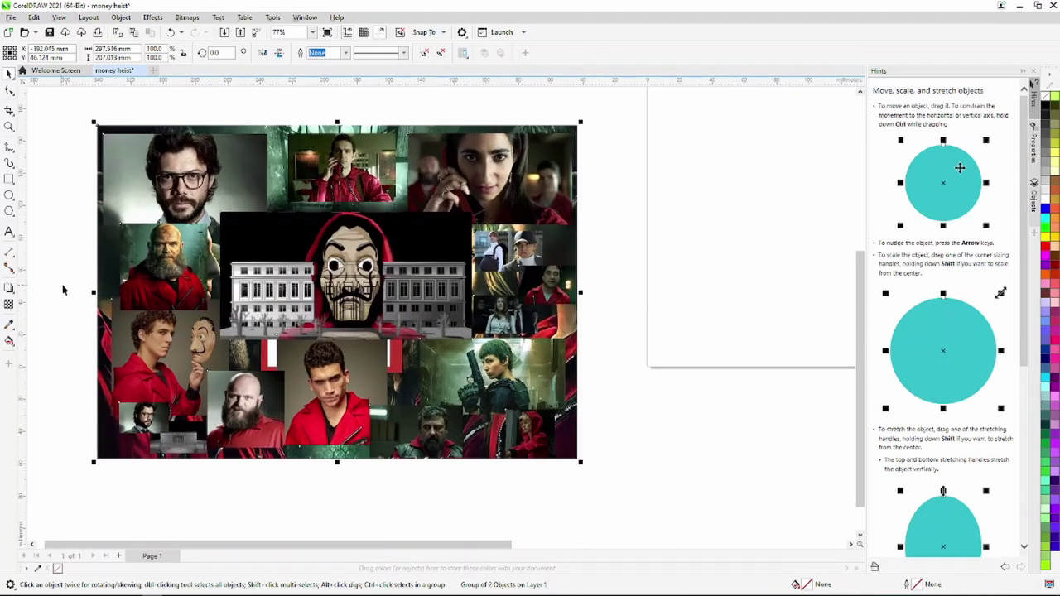
{"action": "left_click", "coordinate": [12, 17]}
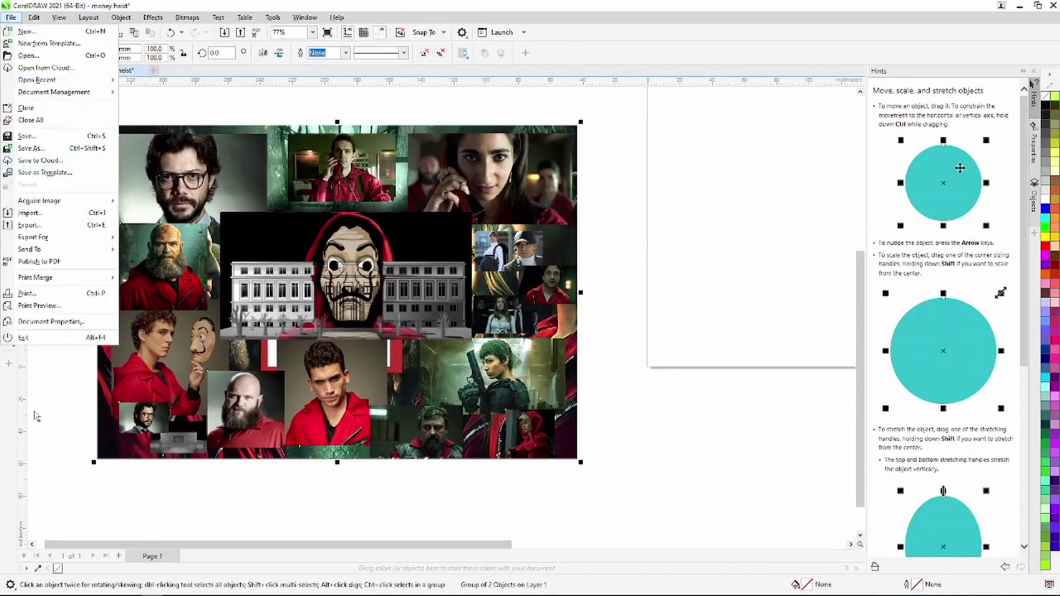
Step: Type the title text MONEY HEIST on the empty page
{"action": "left_click", "coordinate": [35, 415]}
{"action": "left_click", "coordinate": [9, 231]}
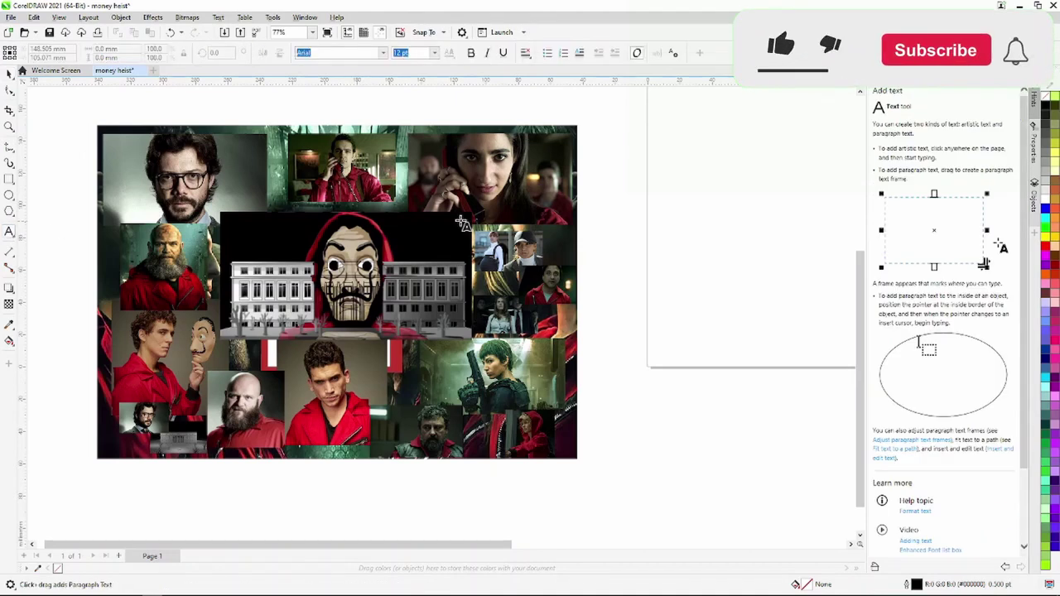
{"action": "scroll", "coordinate": [636, 235], "scroll_direction": "down", "scroll_amount": 2}
{"action": "left_click", "coordinate": [654, 232]}
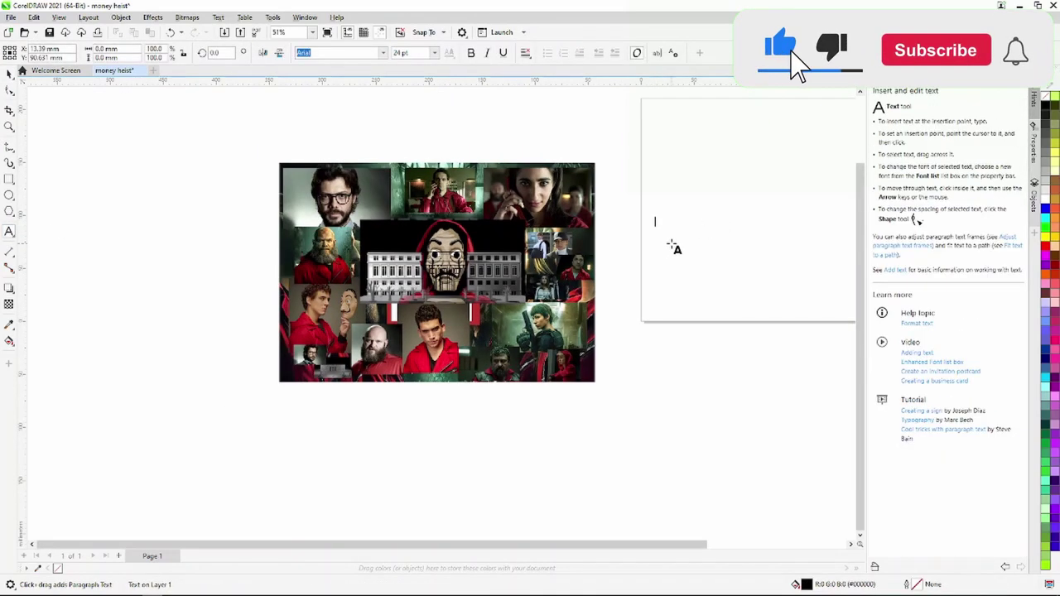
{"action": "key", "text": "BackSpace"}
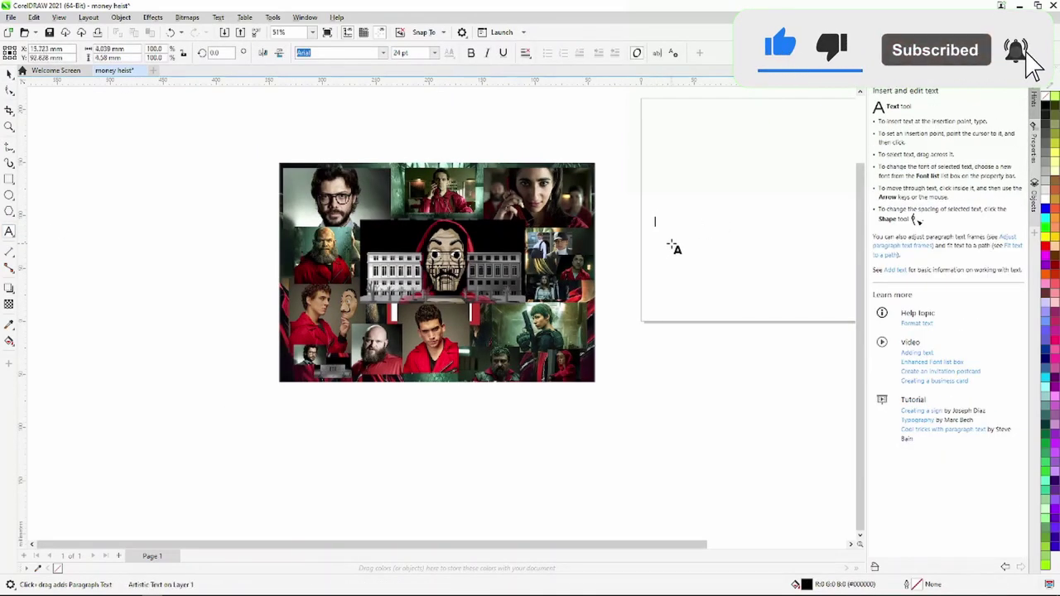
{"action": "type", "text": "M"}
{"action": "scroll", "coordinate": [674, 247], "scroll_direction": "up", "scroll_amount": 1}
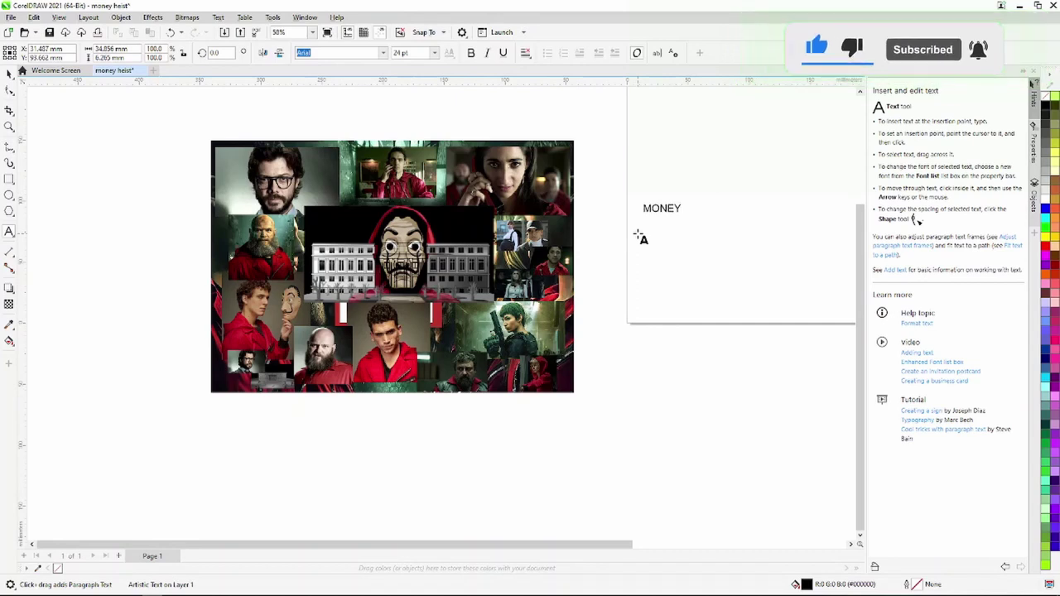
{"action": "type", "text": " HEIST"}
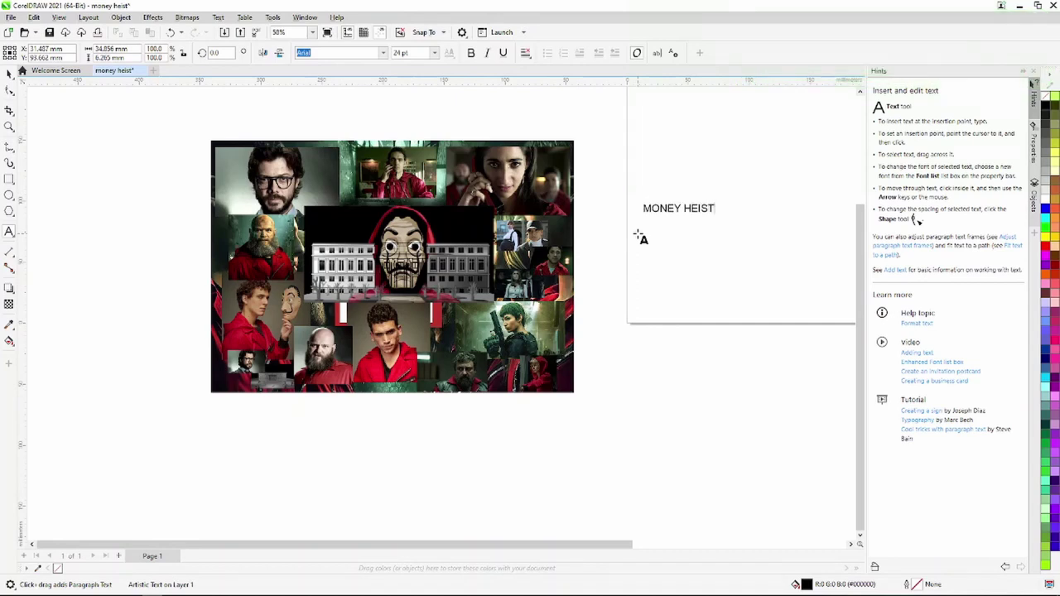
{"action": "scroll", "coordinate": [719, 208], "scroll_direction": "up", "scroll_amount": 2}
{"action": "scroll", "coordinate": [717, 232], "scroll_direction": "up", "scroll_amount": 4}
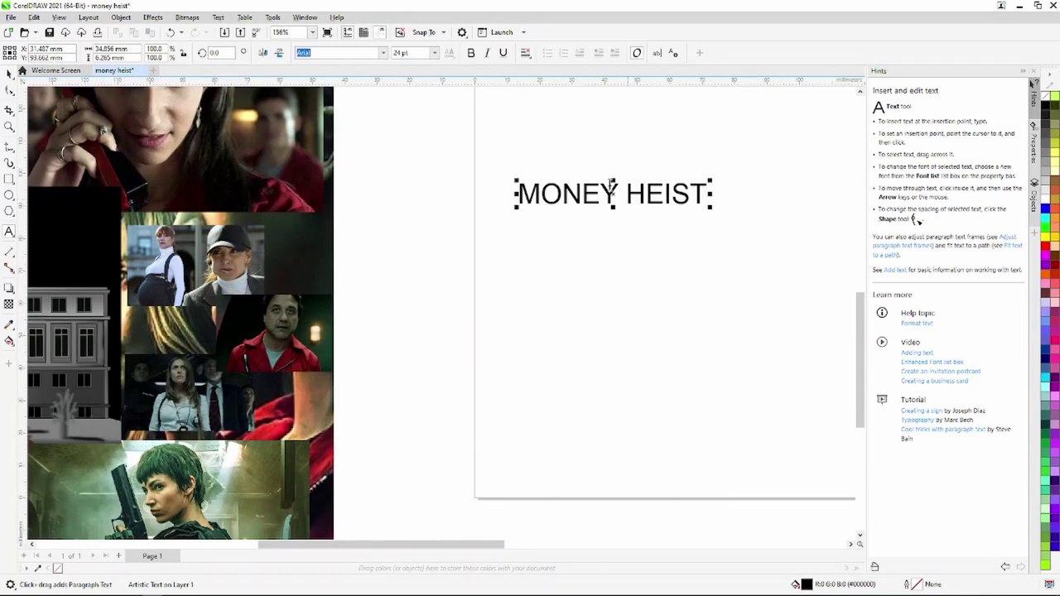
Step: Set the MONEY HEIST title in the Algerian font, after trying Forte
{"action": "left_click", "coordinate": [10, 73]}
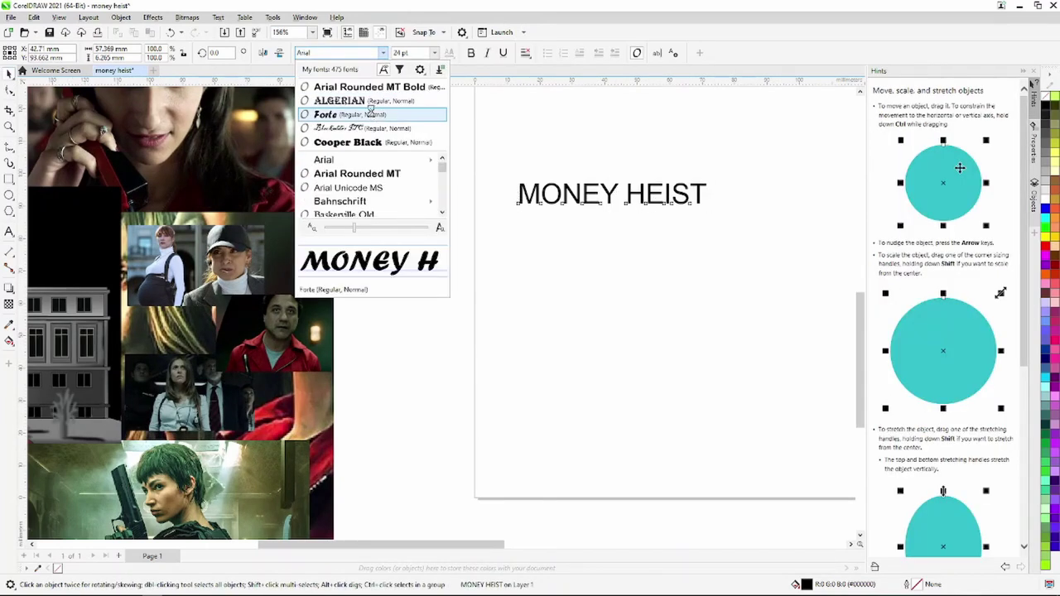
{"action": "left_click", "coordinate": [370, 116]}
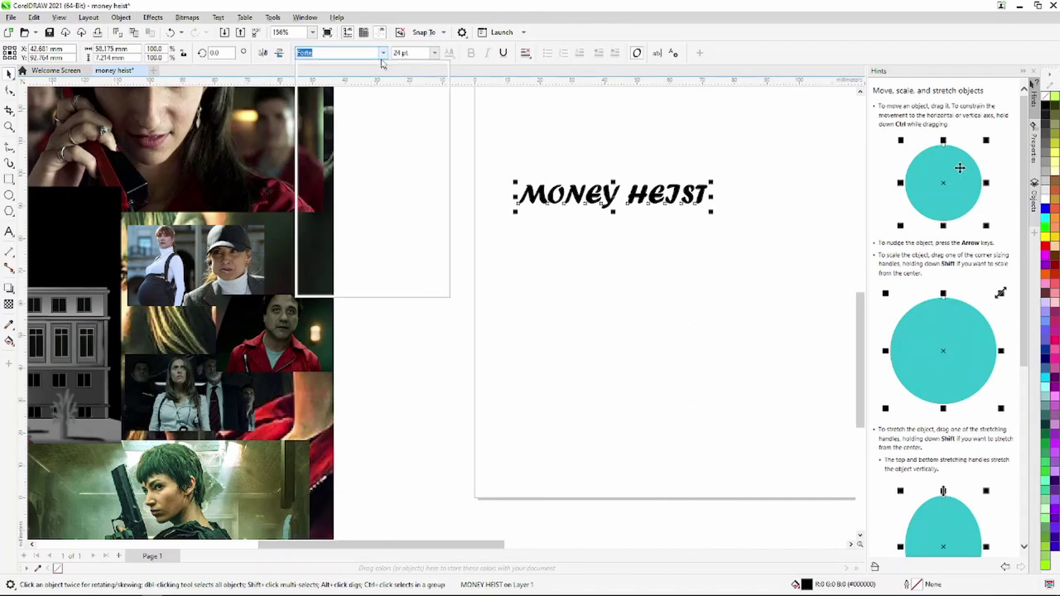
{"action": "left_click", "coordinate": [357, 114]}
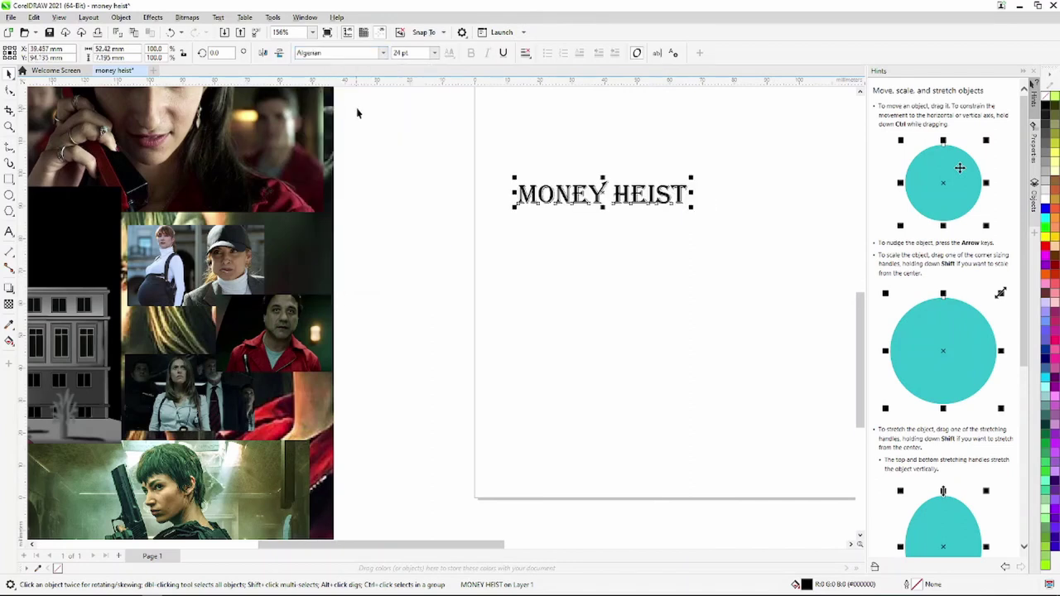
{"action": "scroll", "coordinate": [357, 114], "scroll_direction": "down", "scroll_amount": 2}
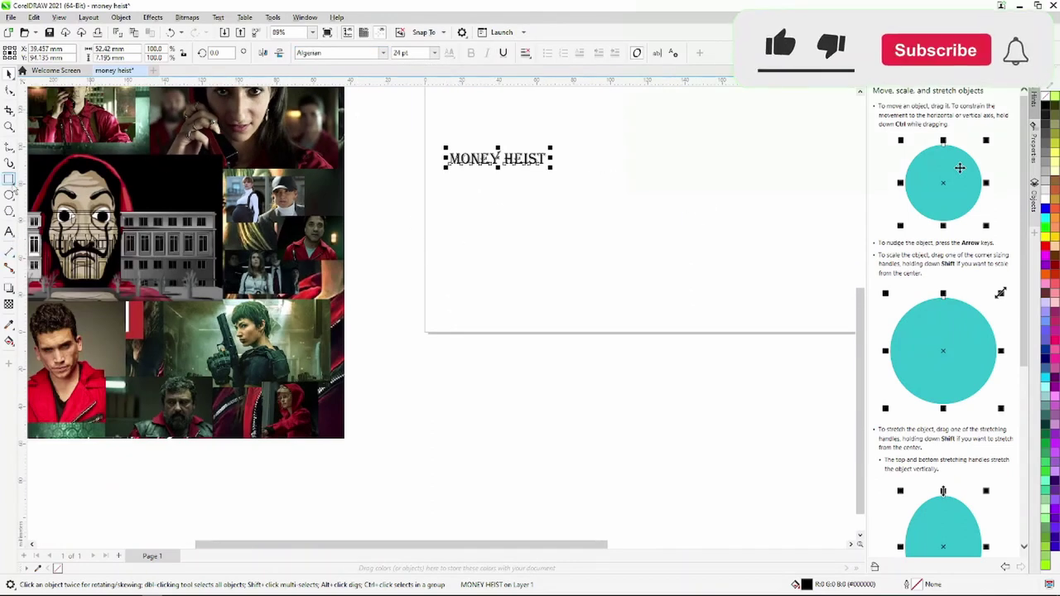
Step: Draw a rectangle and move the MONEY HEIST title inside it
{"action": "left_click", "coordinate": [10, 179]}
{"action": "left_click_drag", "start_coordinate": [443, 197], "coordinate": [592, 225]}
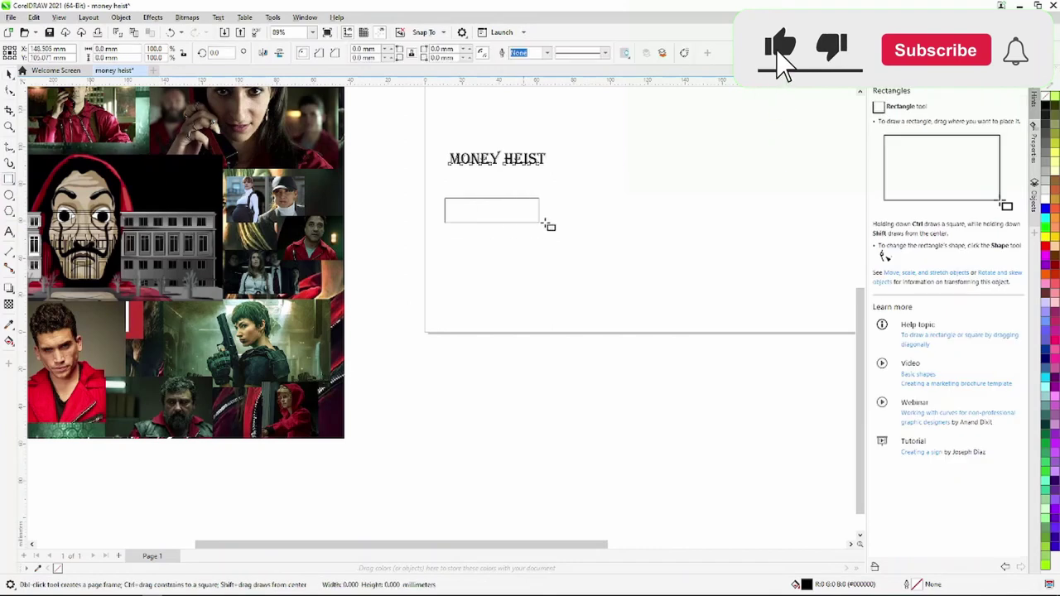
{"action": "left_click", "coordinate": [10, 73]}
{"action": "left_click_drag", "start_coordinate": [498, 156], "coordinate": [517, 224]}
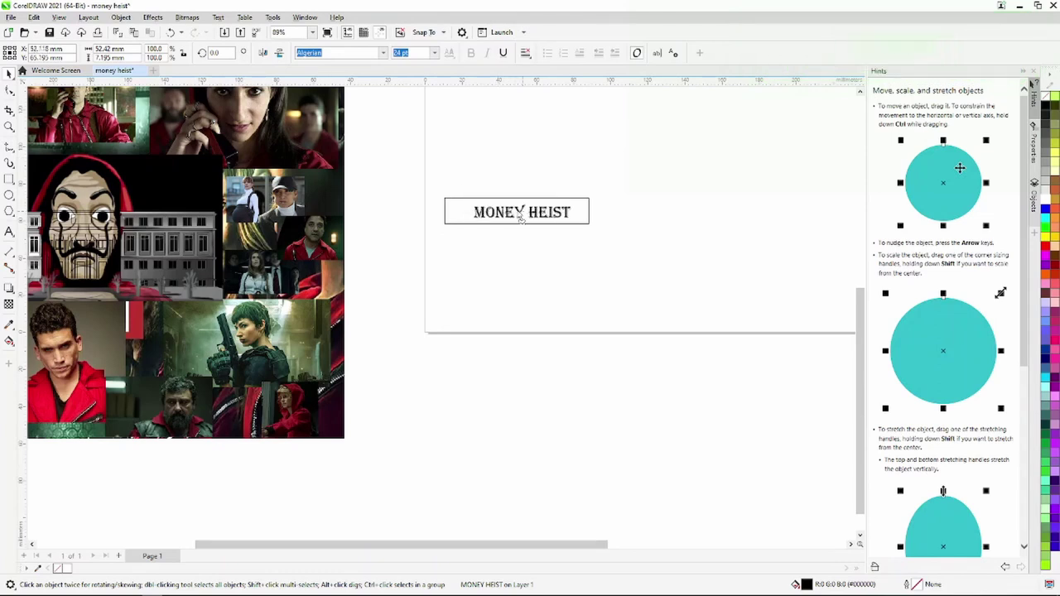
Step: Bring the title in front of the rectangle and group the two together
{"action": "right_click", "coordinate": [517, 212]}
{"action": "mouse_move", "coordinate": [544, 300]}
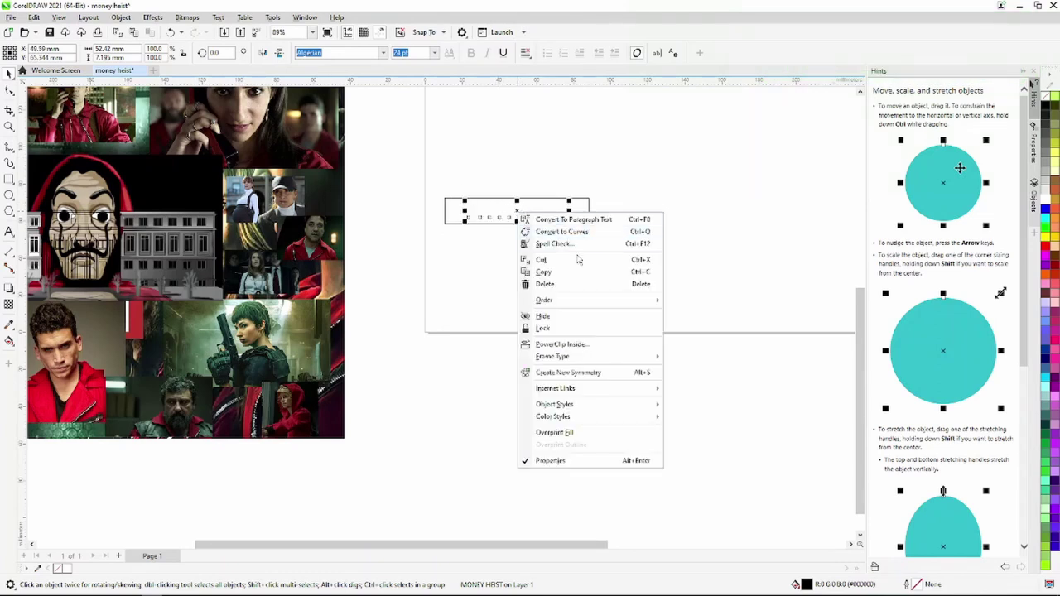
{"action": "left_click", "coordinate": [700, 302]}
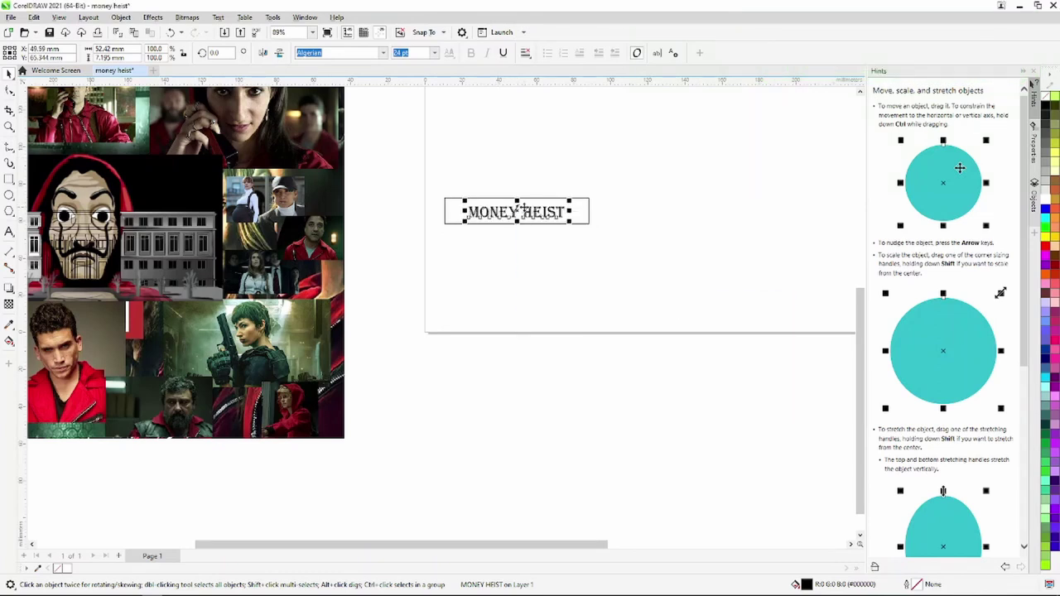
{"action": "right_click", "coordinate": [517, 212]}
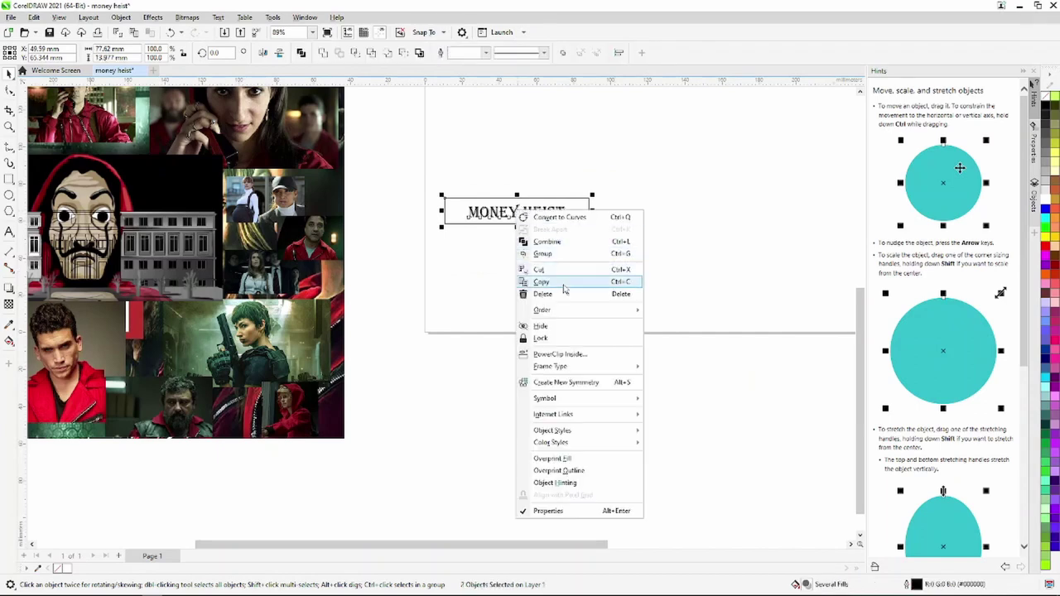
{"action": "left_click", "coordinate": [570, 254]}
{"action": "scroll", "coordinate": [540, 252], "scroll_direction": "down", "scroll_amount": 2}
Step: Move the framed title below the mask, shrink it to about 47 × 9 mm, and centre it
{"action": "mouse_move", "coordinate": [337, 268]}
{"action": "left_mouse_down"}
{"action": "mouse_move", "coordinate": [251, 270]}
{"action": "mouse_move", "coordinate": [310, 304]}
{"action": "left_mouse_up"}
{"action": "scroll", "coordinate": [251, 269], "scroll_direction": "up", "scroll_amount": 3}
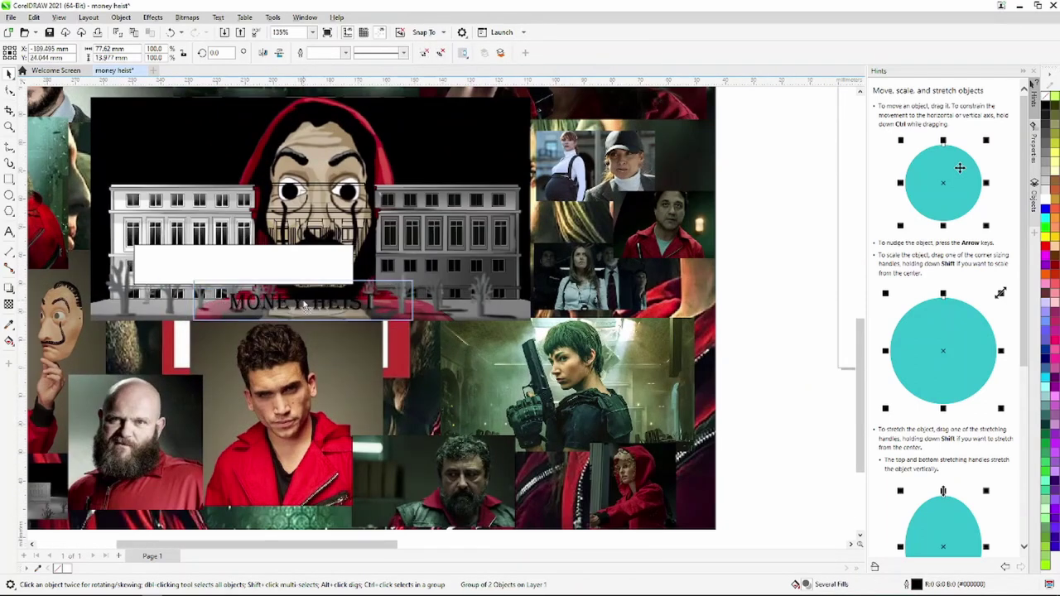
{"action": "scroll", "coordinate": [381, 299], "scroll_direction": "up", "scroll_amount": 1}
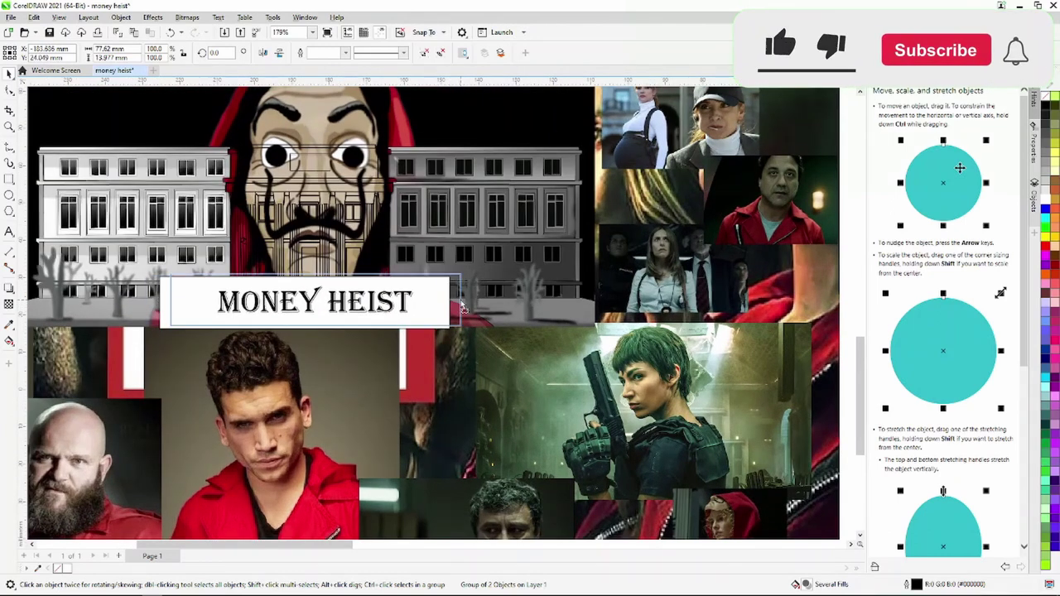
{"action": "left_click_drag", "start_coordinate": [435, 308], "coordinate": [468, 299]}
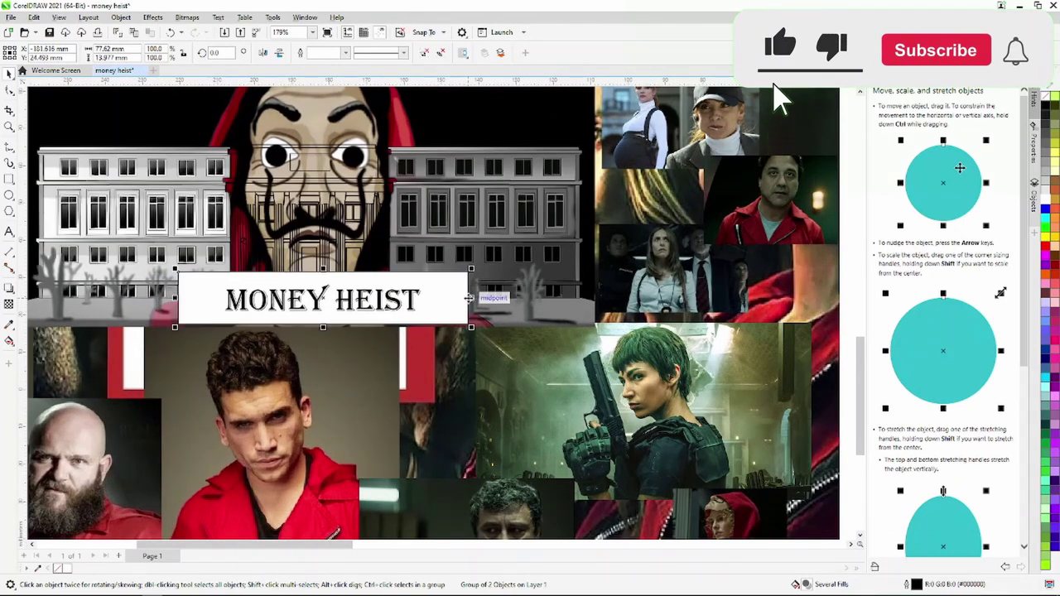
{"action": "left_click_drag", "start_coordinate": [336, 299], "coordinate": [360, 302]}
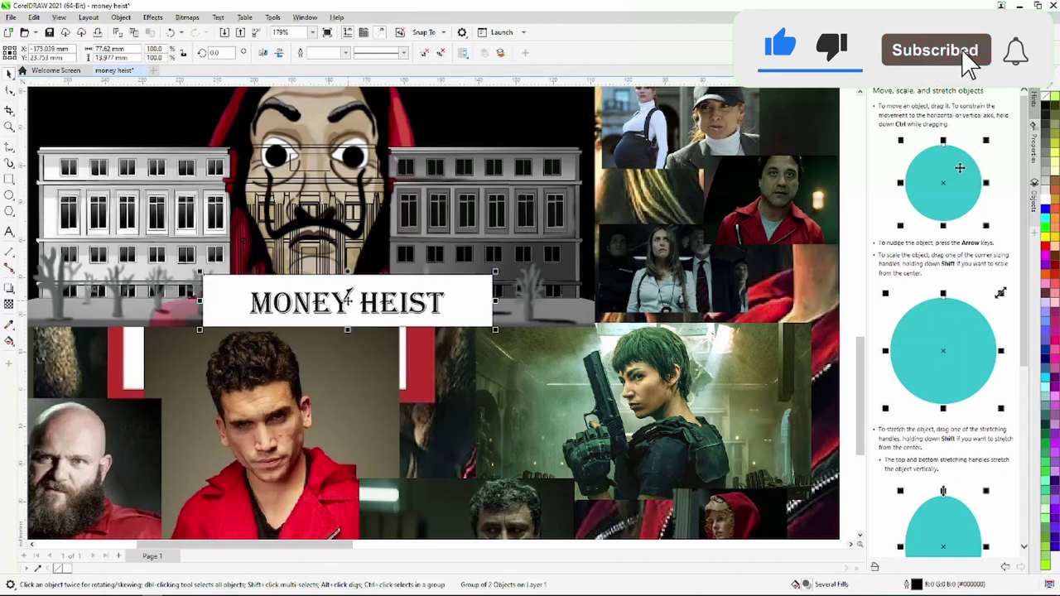
{"action": "left_click_drag", "start_coordinate": [495, 331], "coordinate": [384, 310]}
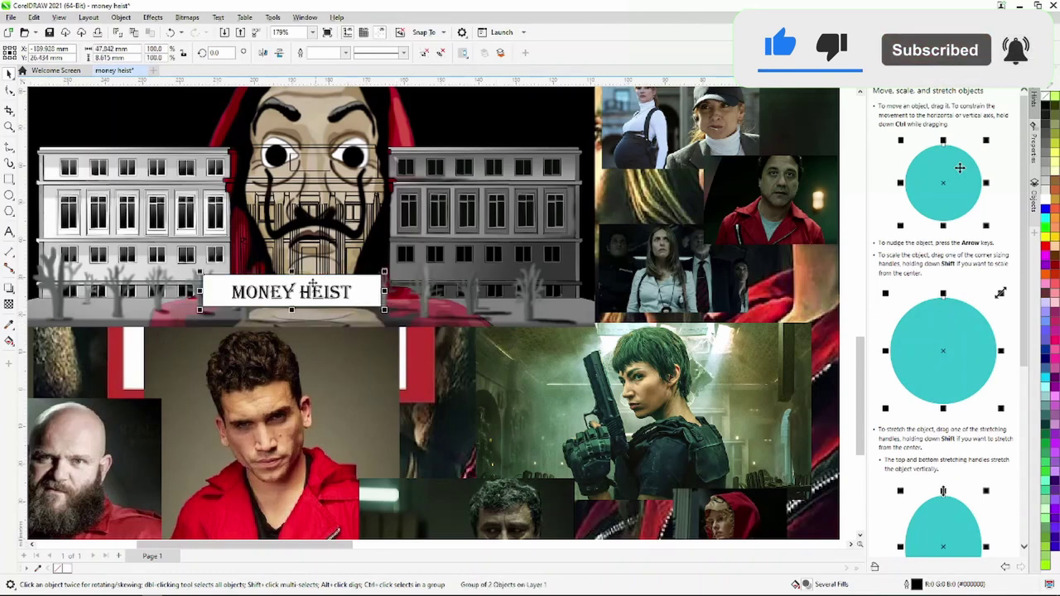
{"action": "left_click_drag", "start_coordinate": [291, 288], "coordinate": [316, 306]}
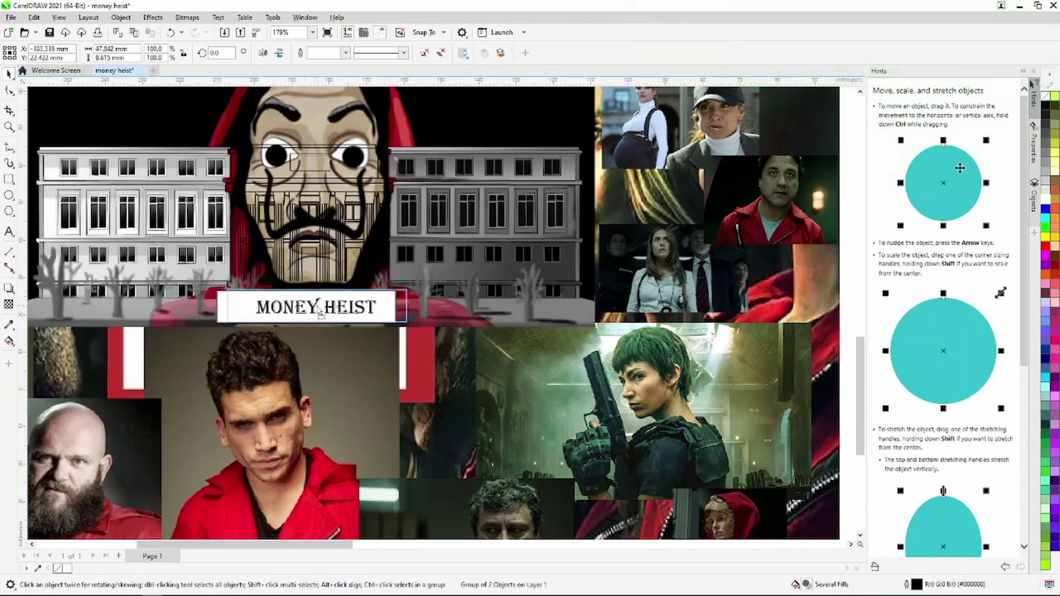
{"action": "scroll", "coordinate": [317, 307], "scroll_direction": "down", "scroll_amount": 3}
{"action": "scroll", "coordinate": [316, 307], "scroll_direction": "down", "scroll_amount": 2}
{"action": "scroll", "coordinate": [366, 462], "scroll_direction": "down", "scroll_amount": 1}
{"action": "left_click", "coordinate": [367, 461]}
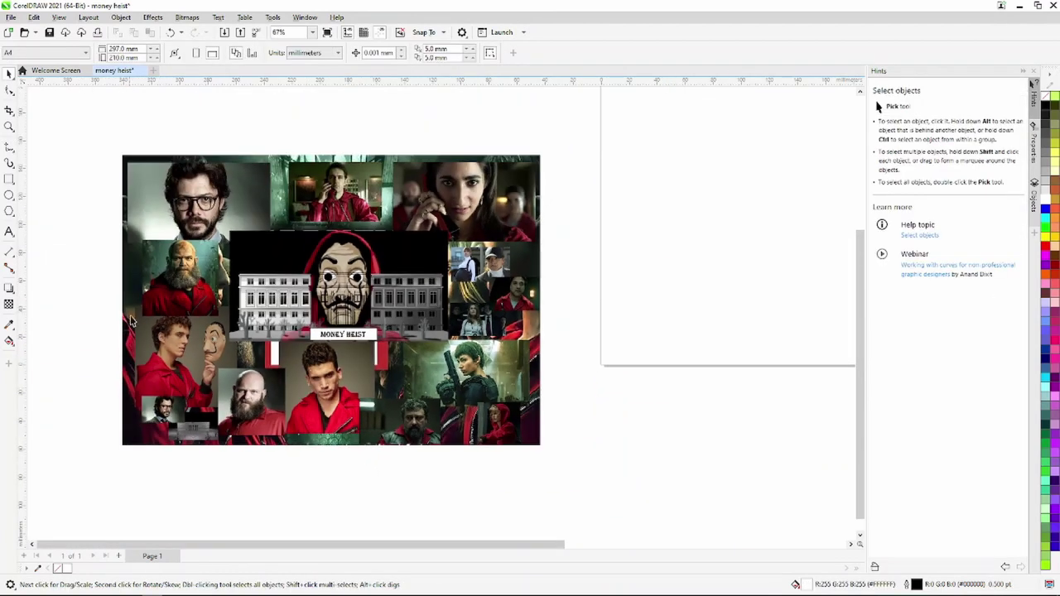
Step: Export the collage as JPEG 'money heist COREL' into Z FILES > money heist, accepting default quality settings
{"action": "left_click", "coordinate": [16, 17]}
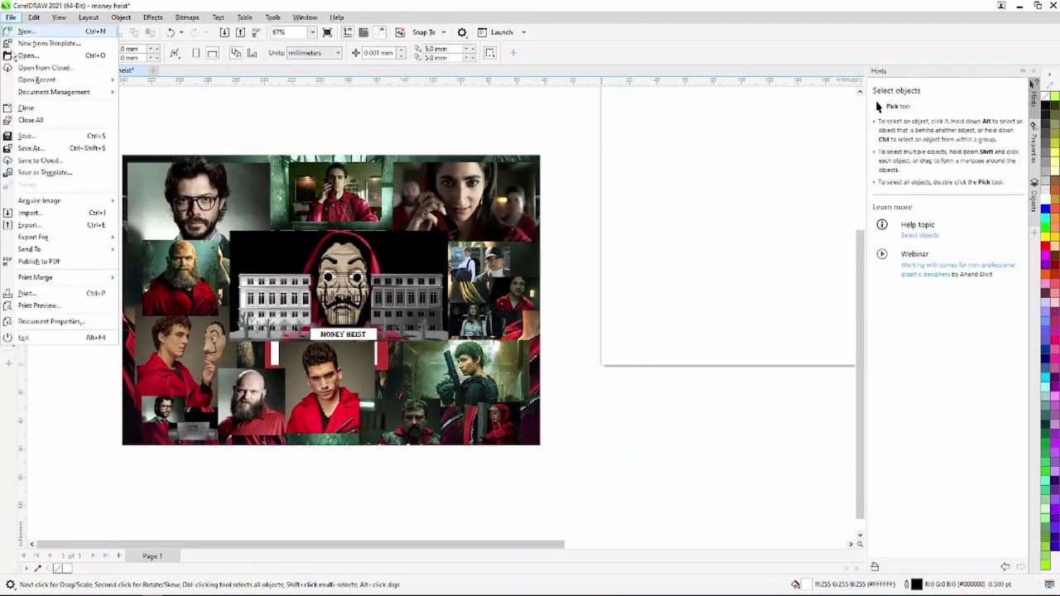
{"action": "left_click", "coordinate": [60, 225]}
{"action": "type", "text": "money heist COREL"}
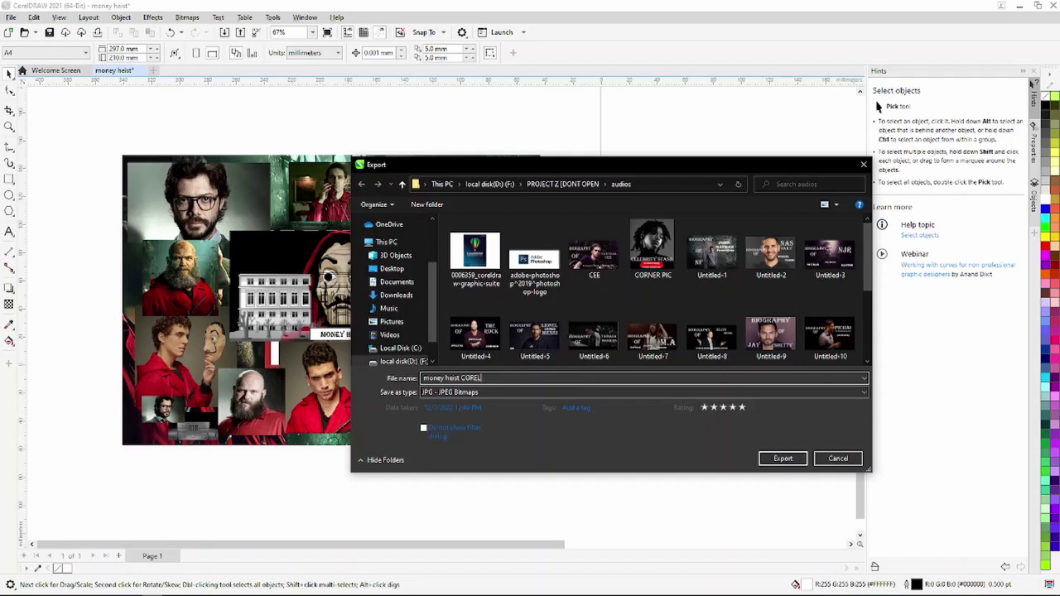
{"action": "key", "text": "alt+Up"}
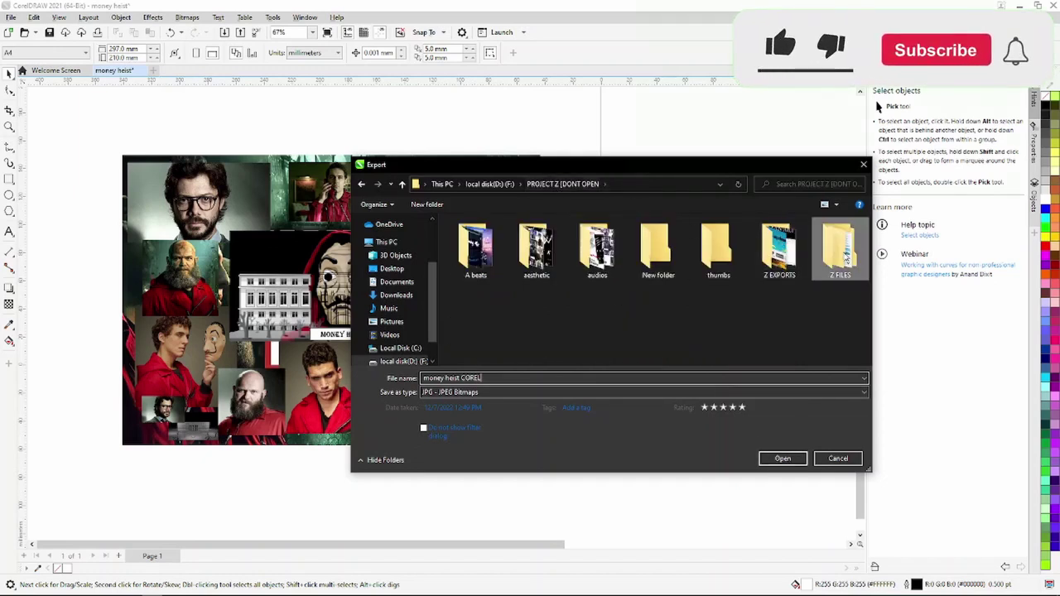
{"action": "double_click", "coordinate": [840, 249]}
{"action": "double_click", "coordinate": [651, 248]}
{"action": "left_click", "coordinate": [783, 458]}
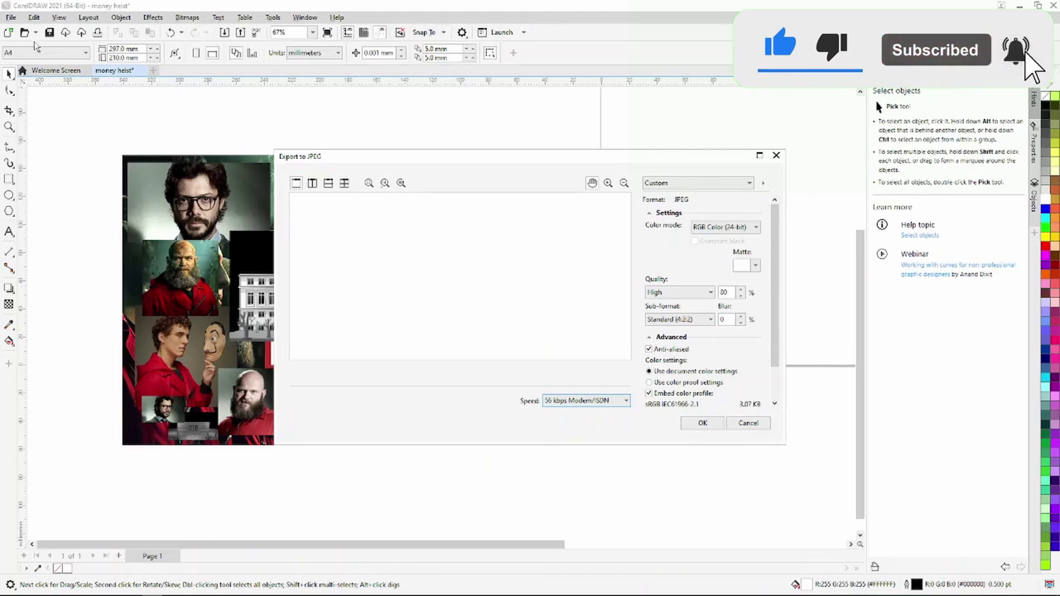
{"action": "left_click", "coordinate": [702, 422]}
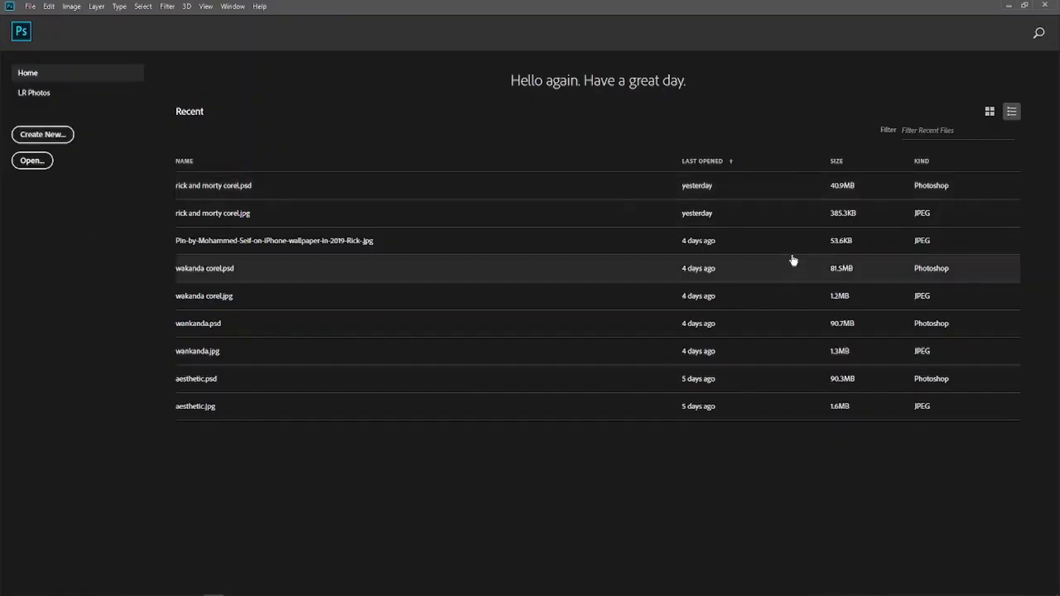
Step: Create a blank document, then open 'money heist COREL' from the Z FILES > money heist folder
{"action": "key", "text": "ctrl+n"}
{"action": "type", "text": "money heist"}
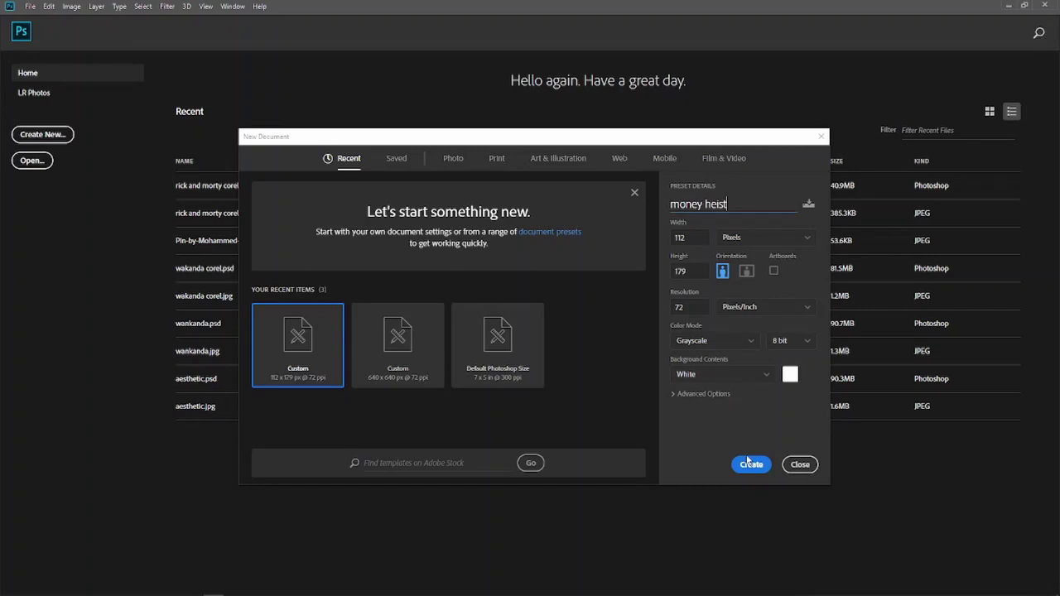
{"action": "left_click", "coordinate": [749, 464]}
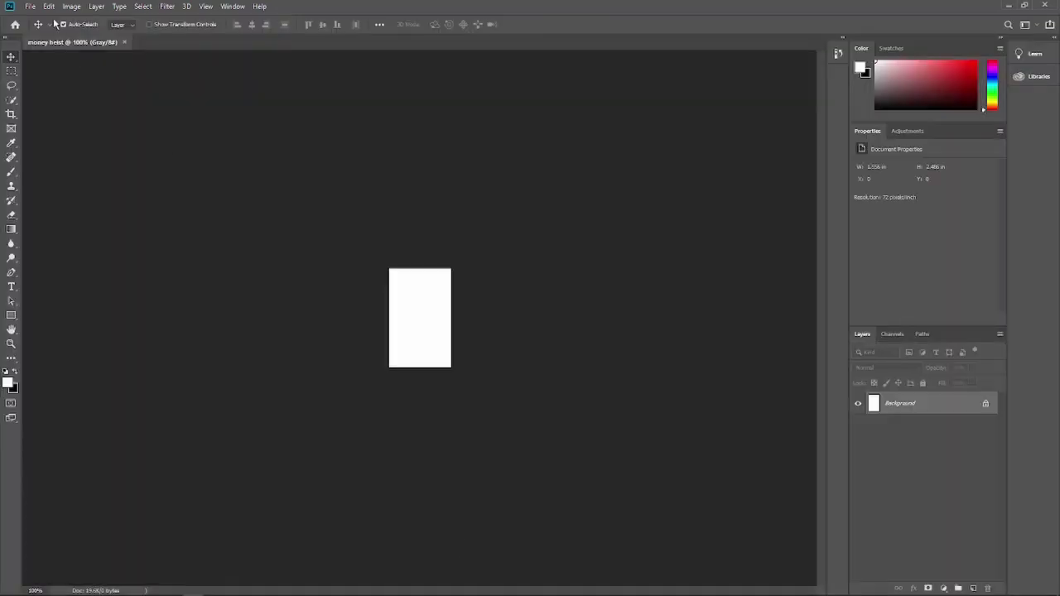
{"action": "left_click", "coordinate": [29, 7]}
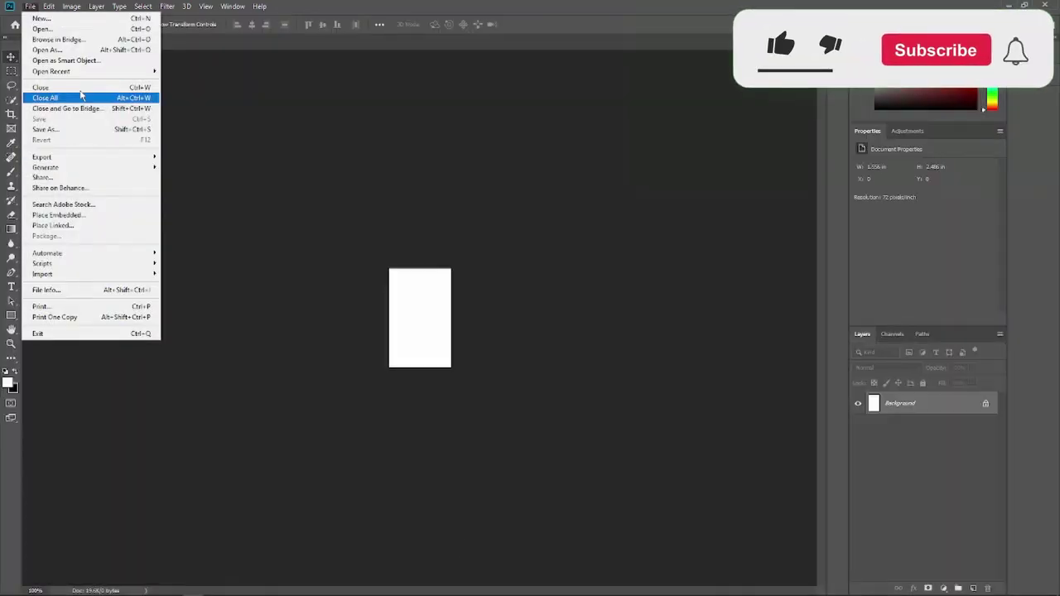
{"action": "left_click", "coordinate": [66, 28]}
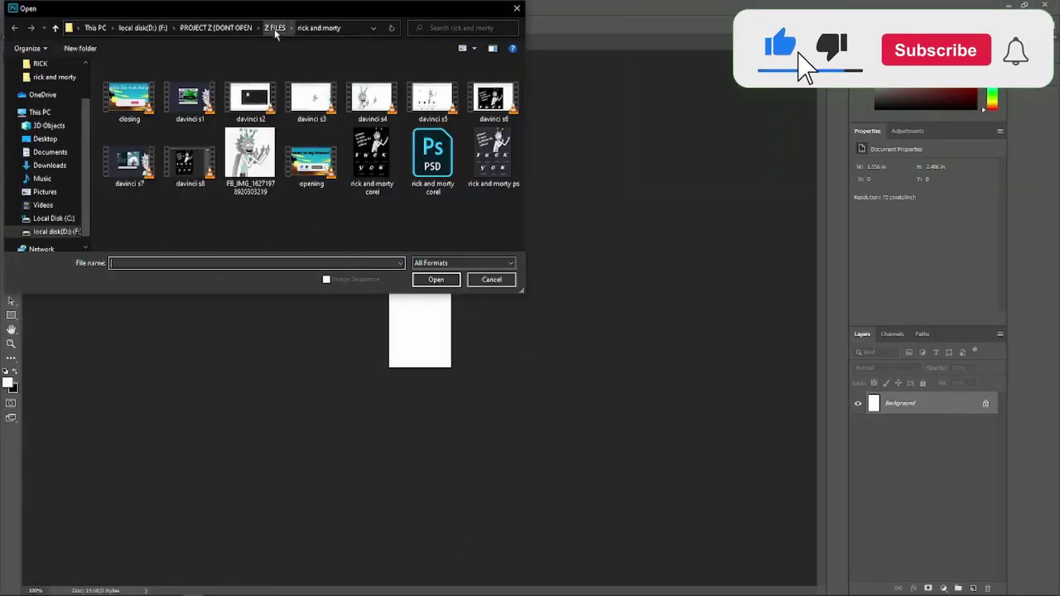
{"action": "left_click", "coordinate": [275, 28]}
{"action": "double_click", "coordinate": [320, 104]}
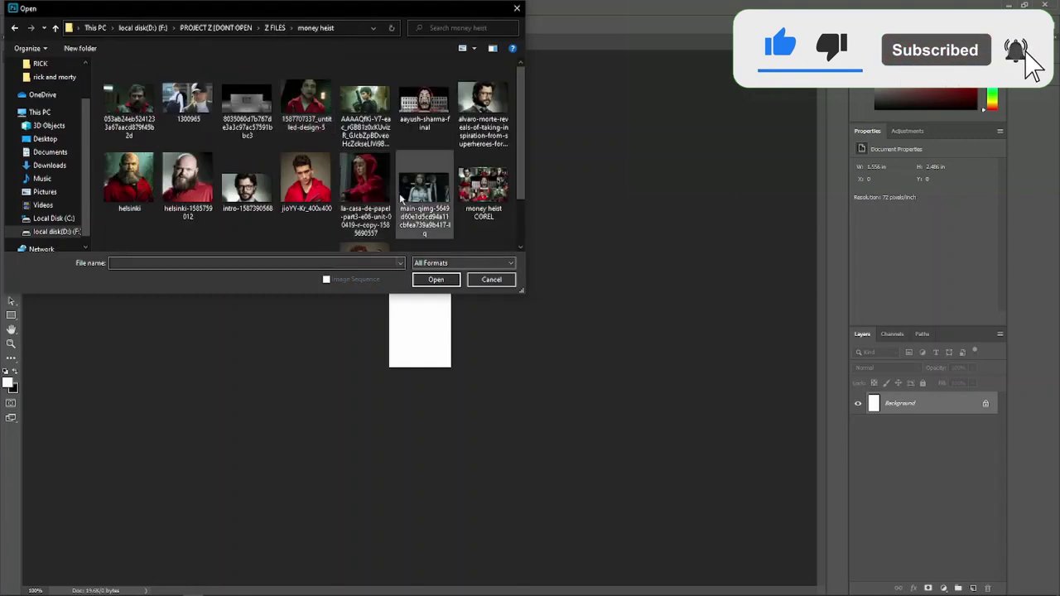
{"action": "scroll", "coordinate": [401, 199], "scroll_direction": "down", "scroll_amount": 1}
{"action": "left_click", "coordinate": [483, 116]}
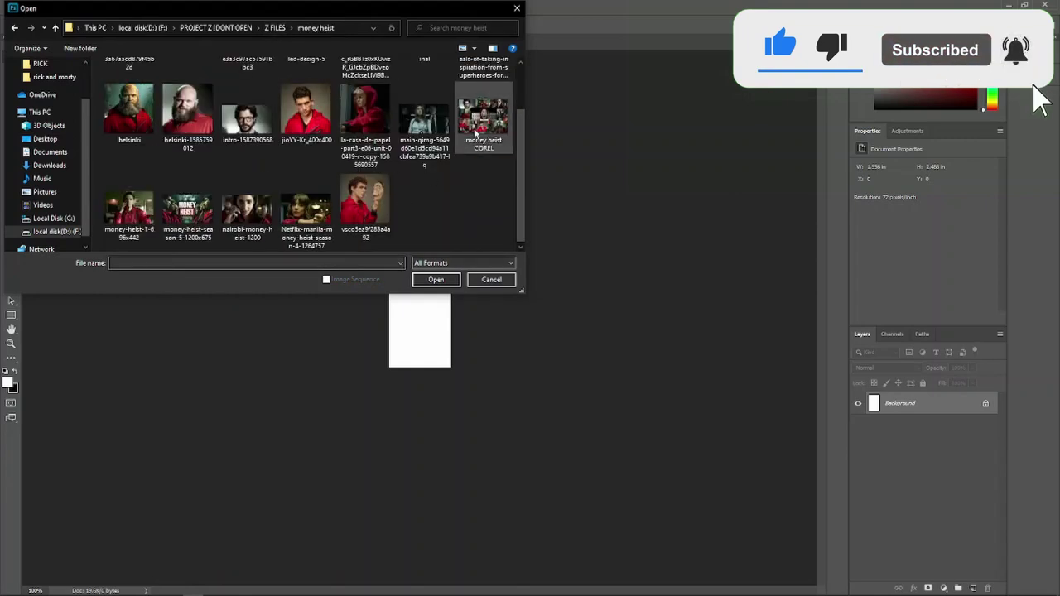
{"action": "left_click", "coordinate": [437, 279]}
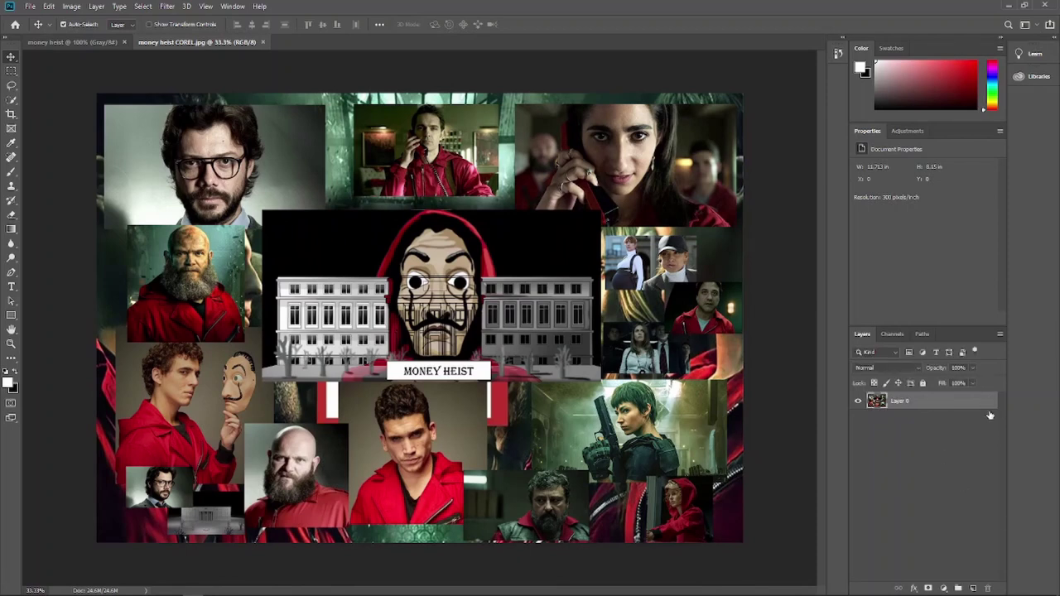
Step: Convert Layer 0 to a smart object and apply the Camera Raw Filter to it
{"action": "right_click", "coordinate": [929, 406]}
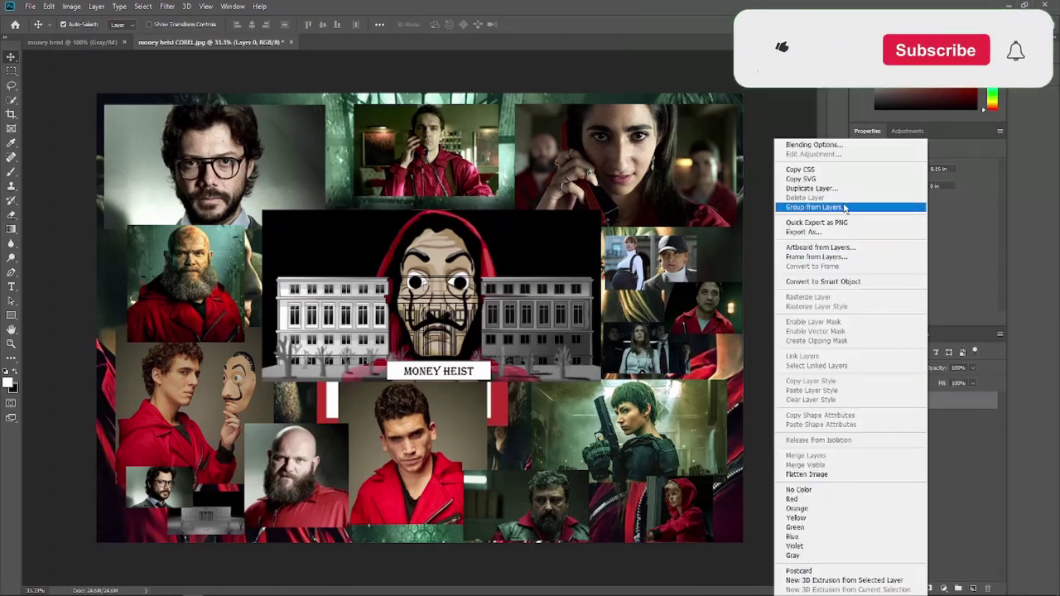
{"action": "left_click", "coordinate": [823, 282]}
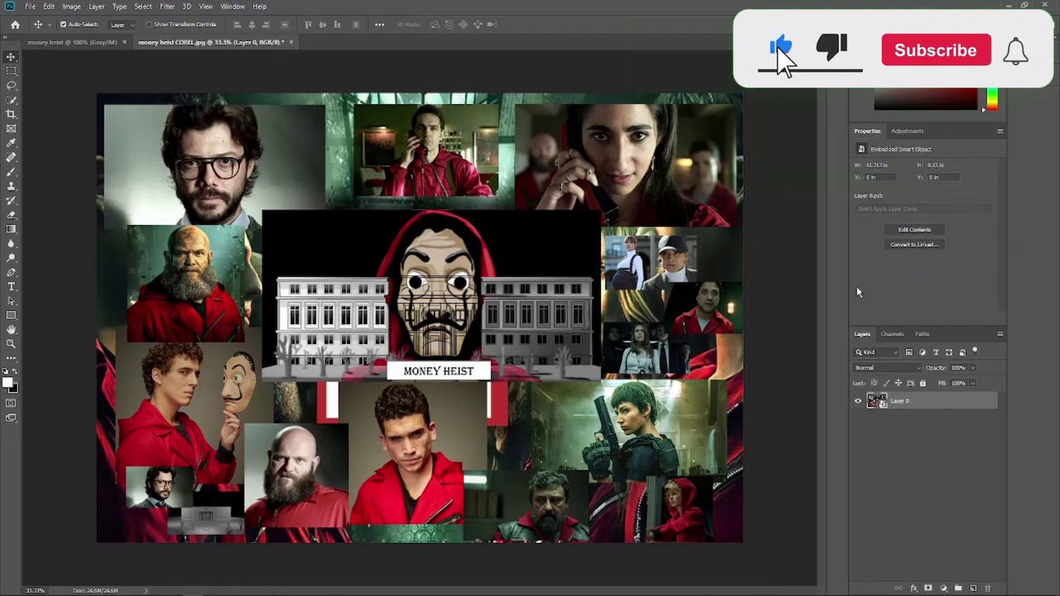
{"action": "left_click", "coordinate": [169, 6]}
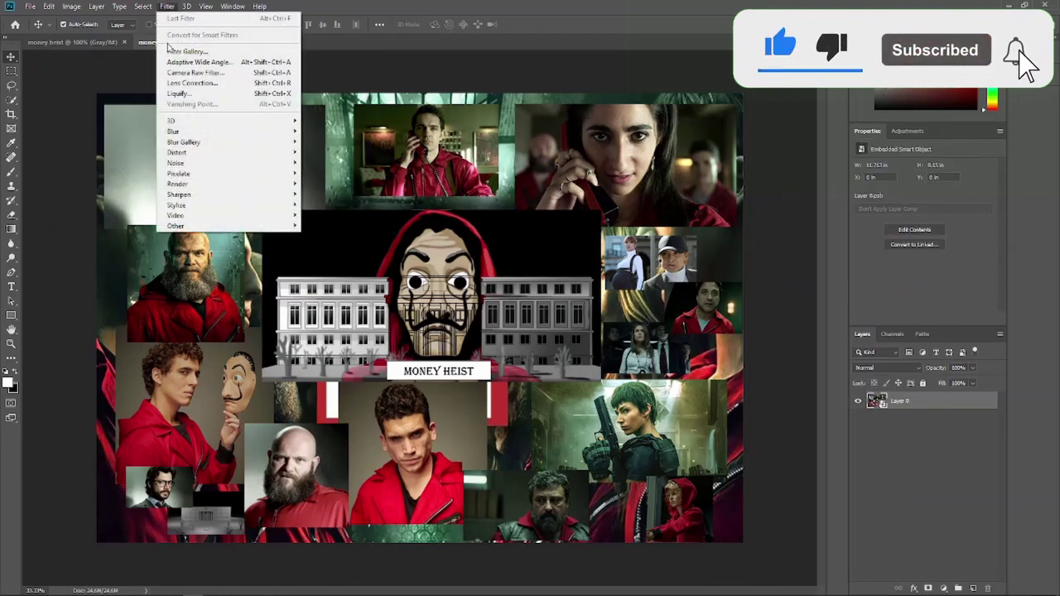
{"action": "left_click", "coordinate": [212, 72]}
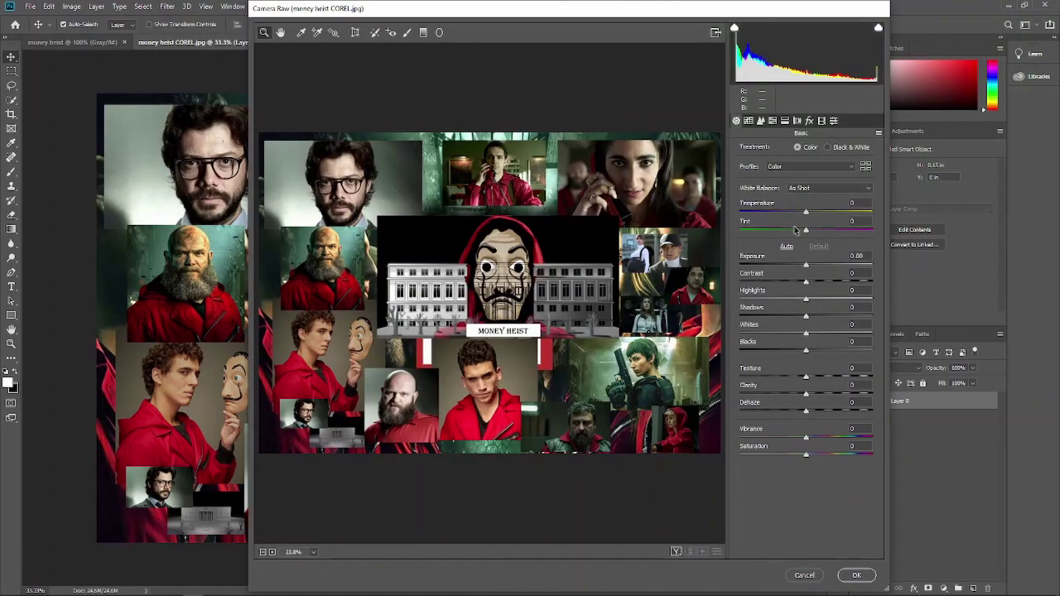
Step: Load the 'my filters.xmp' Camera Raw settings and apply the grade to the collage
{"action": "left_click", "coordinate": [879, 135]}
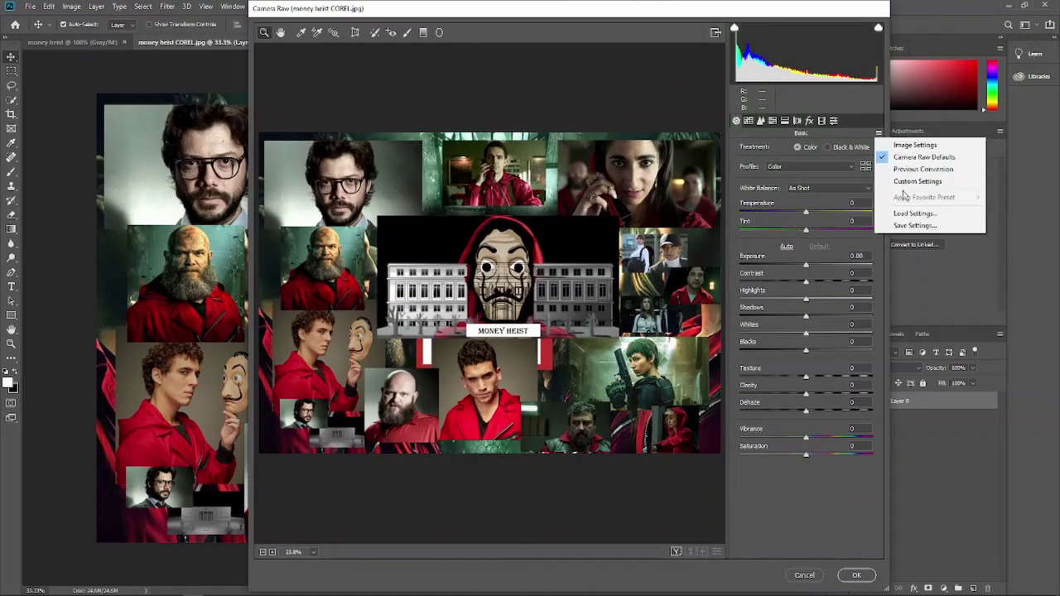
{"action": "left_click", "coordinate": [906, 213]}
{"action": "left_click", "coordinate": [411, 98]}
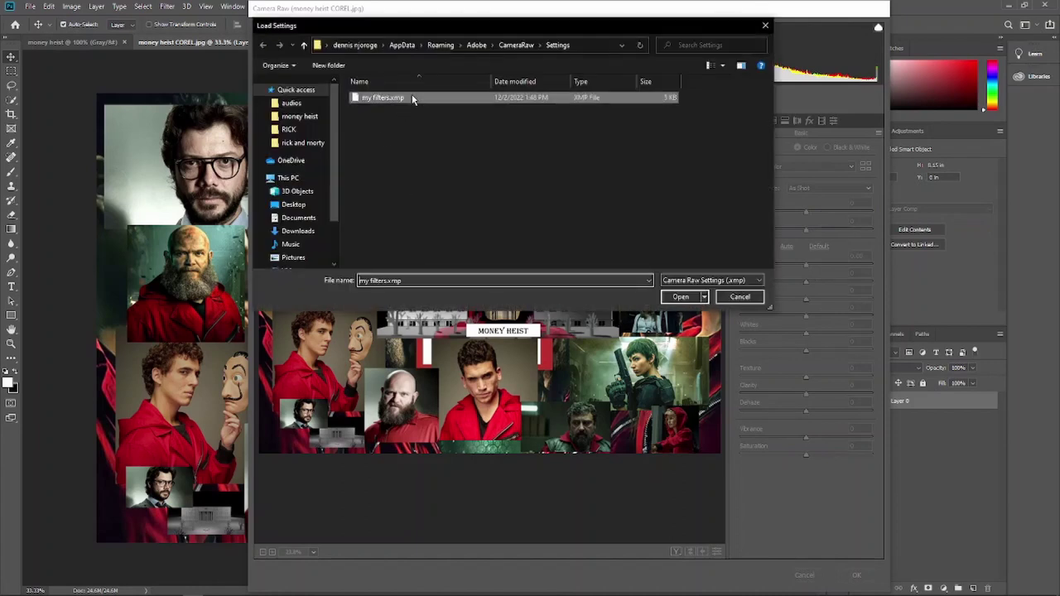
{"action": "left_click", "coordinate": [679, 300]}
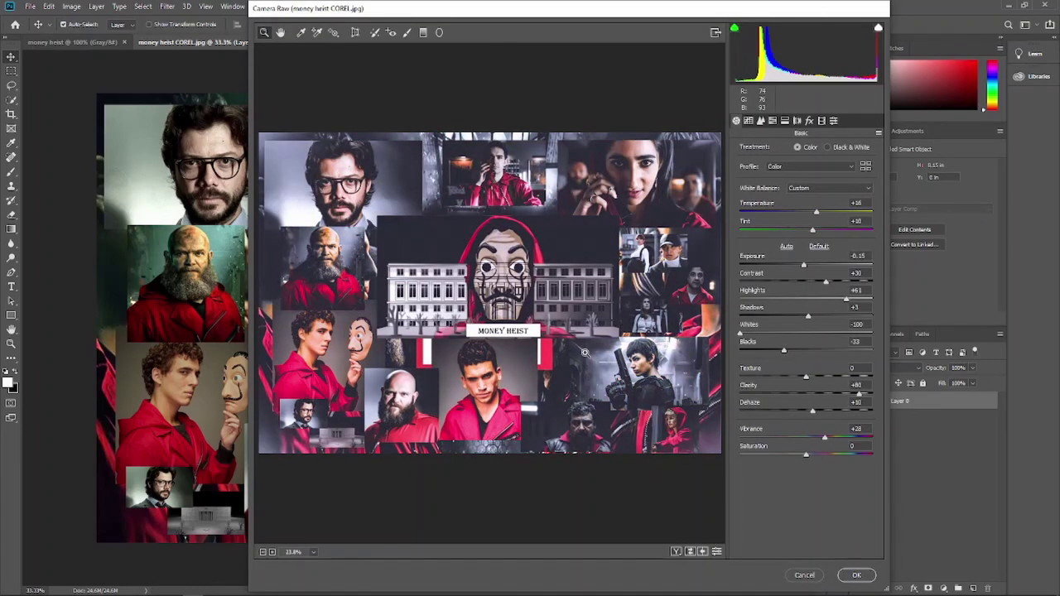
{"action": "left_click", "coordinate": [857, 575]}
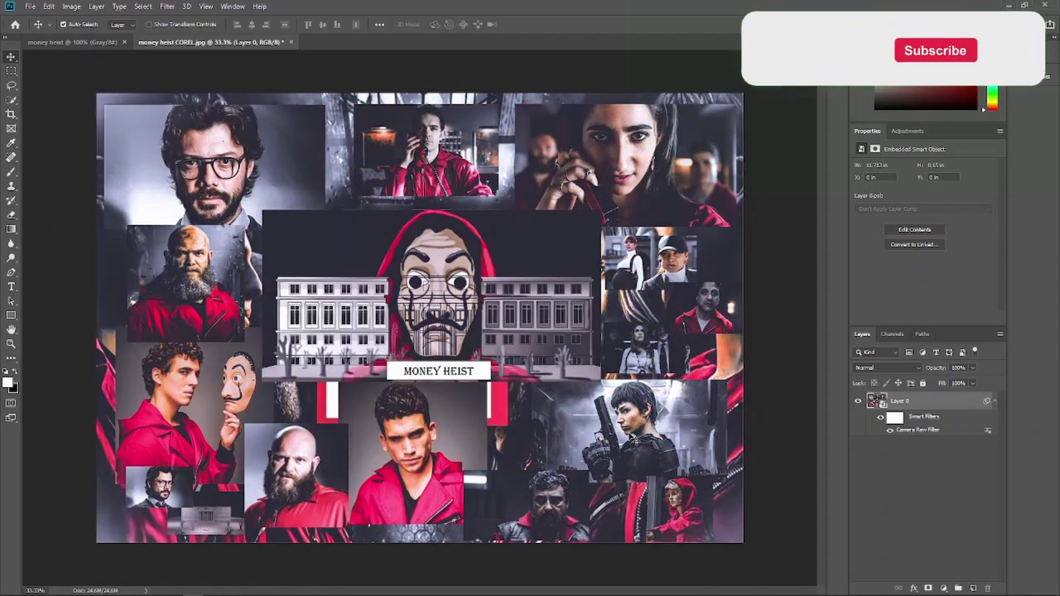
{"action": "scroll", "coordinate": [555, 328], "scroll_direction": "up", "scroll_amount": 1}
{"action": "scroll", "coordinate": [555, 329], "scroll_direction": "down", "scroll_amount": 1}
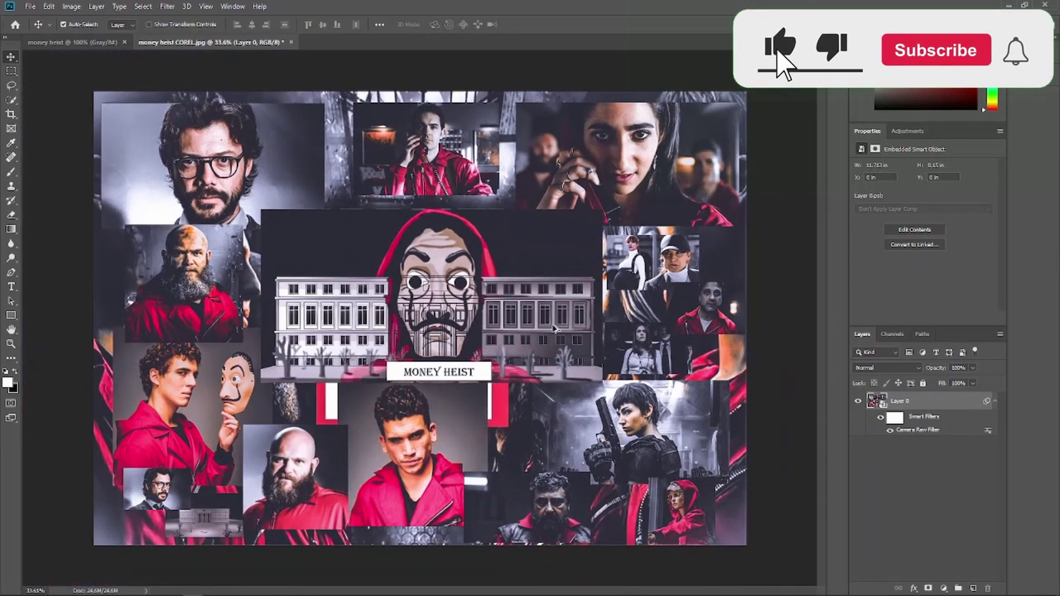
{"action": "scroll", "coordinate": [555, 329], "scroll_direction": "down", "scroll_amount": 1}
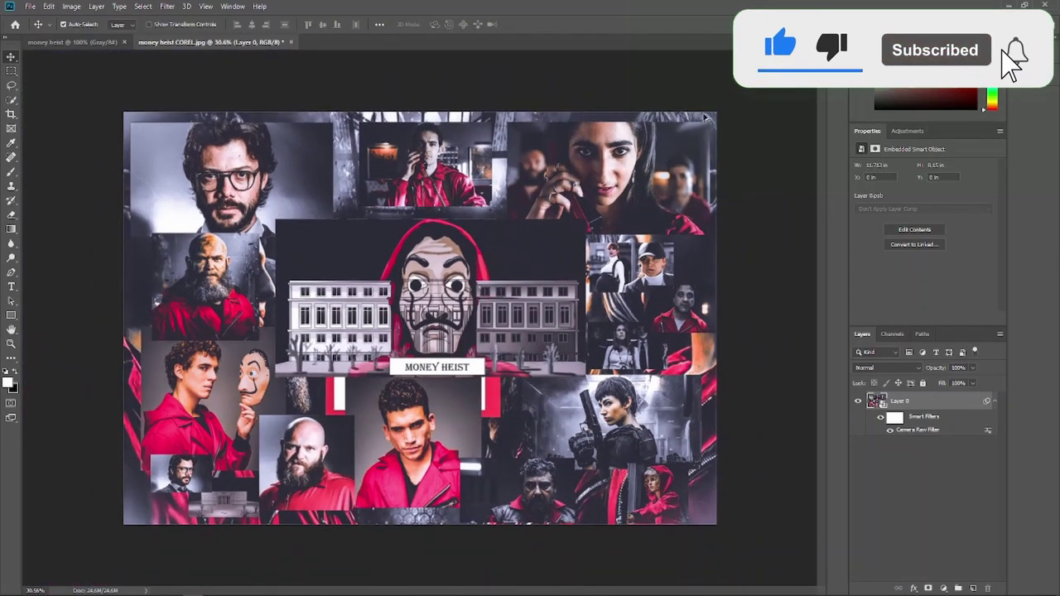
{"action": "scroll", "coordinate": [657, 190], "scroll_direction": "up", "scroll_amount": 3}
{"action": "scroll", "coordinate": [656, 189], "scroll_direction": "up", "scroll_amount": 5}
{"action": "scroll", "coordinate": [657, 190], "scroll_direction": "up", "scroll_amount": 4}
Step: Export the graded collage as a 100% quality JPG named 'money heist ps'
{"action": "left_click", "coordinate": [30, 7]}
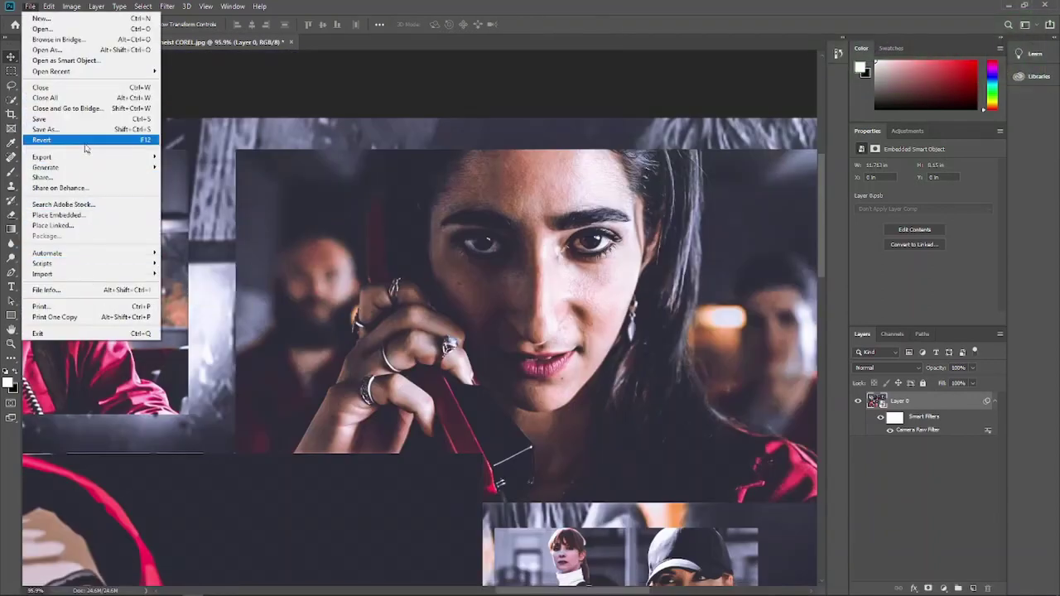
{"action": "mouse_move", "coordinate": [41, 157]}
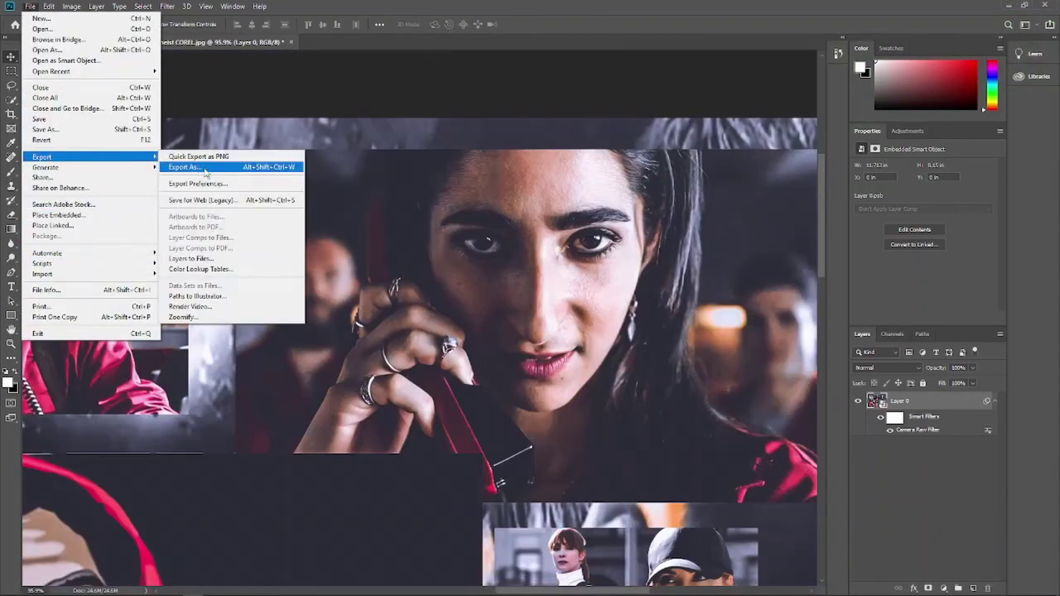
{"action": "left_click", "coordinate": [206, 169]}
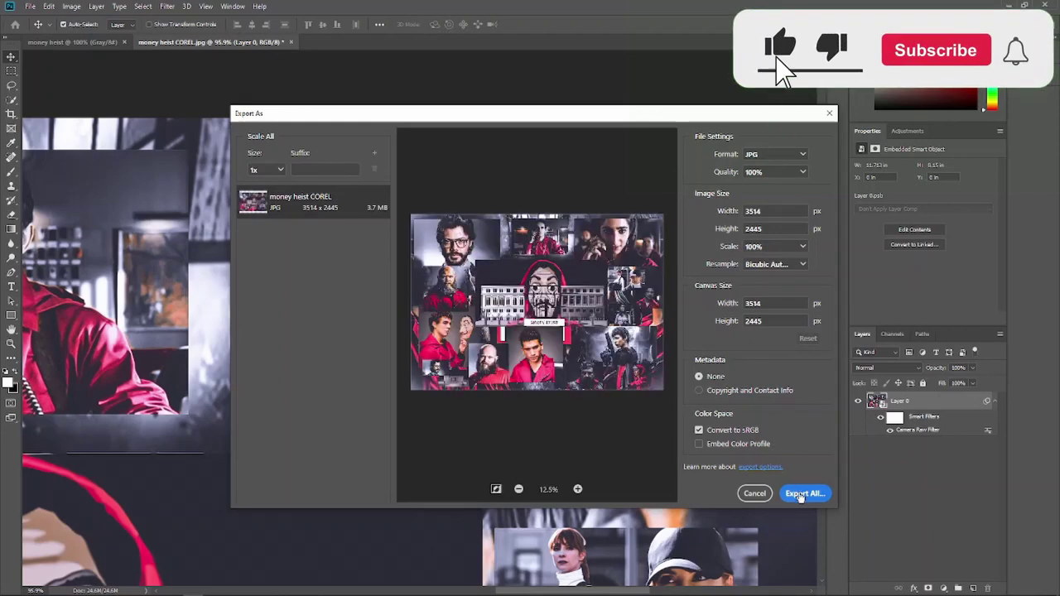
{"action": "left_click", "coordinate": [799, 494]}
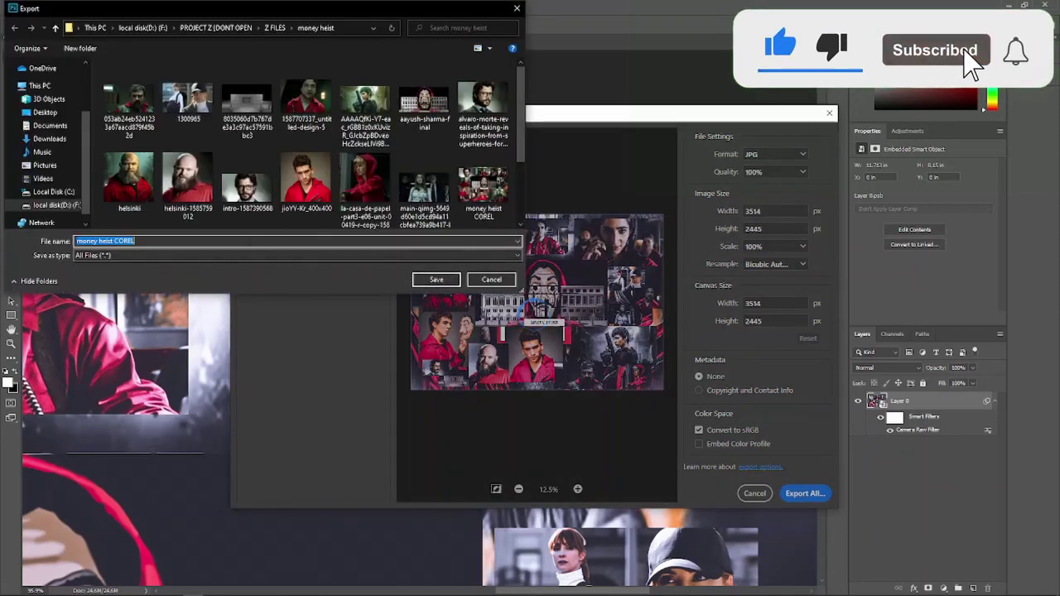
{"action": "key", "text": "End"}
{"action": "key", "text": "BackSpace"}
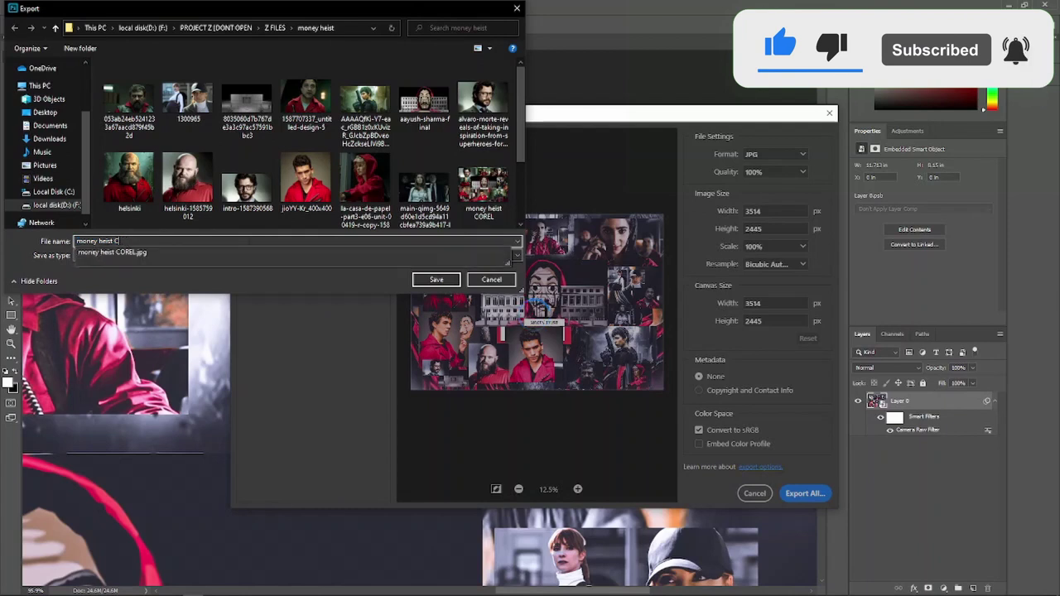
{"action": "key", "text": "BackSpace"}
{"action": "type", "text": "ps"}
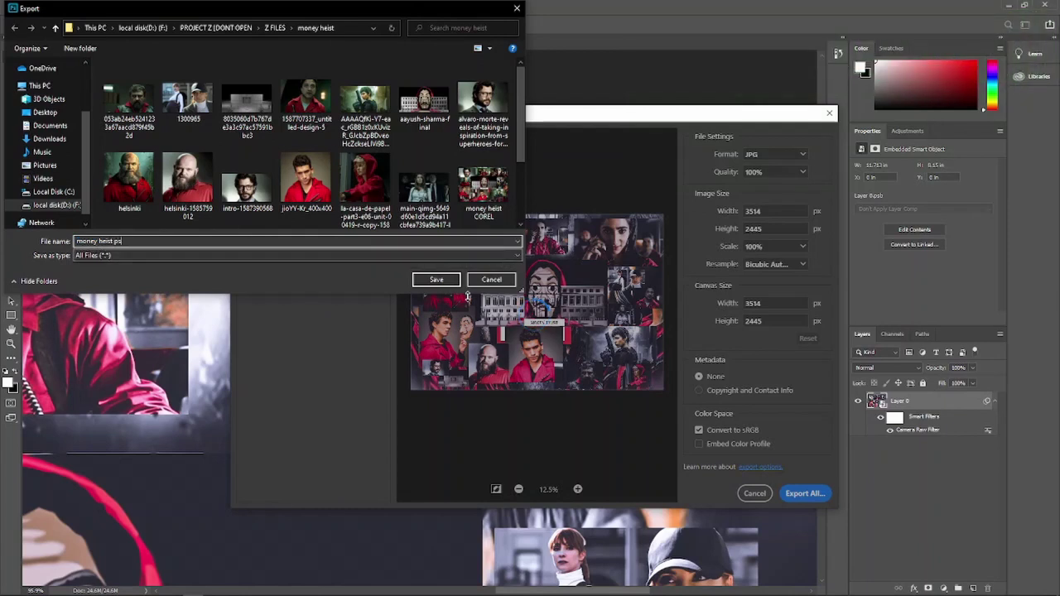
{"action": "left_click", "coordinate": [447, 279]}
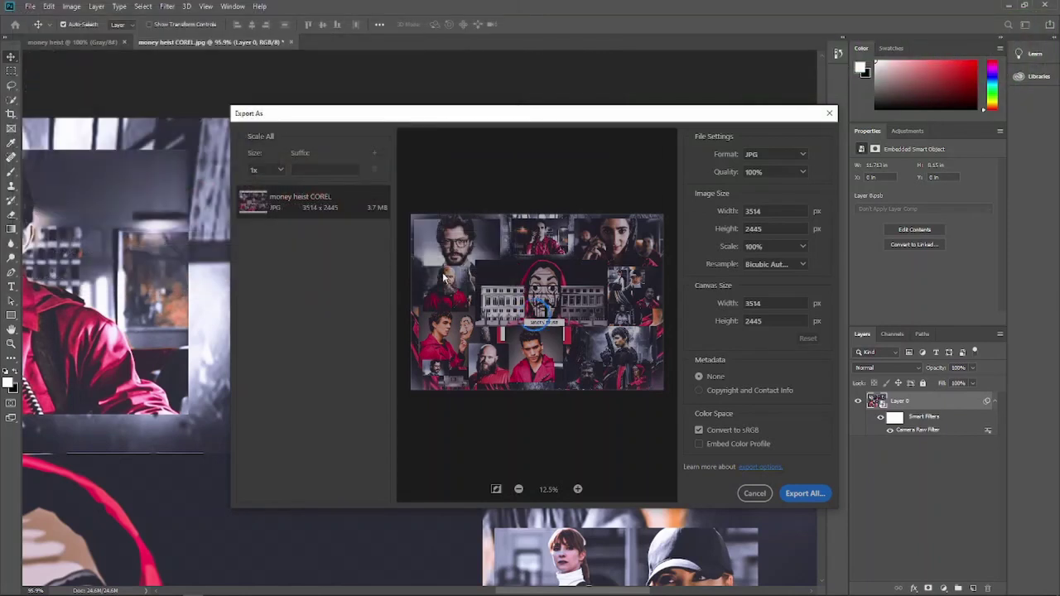